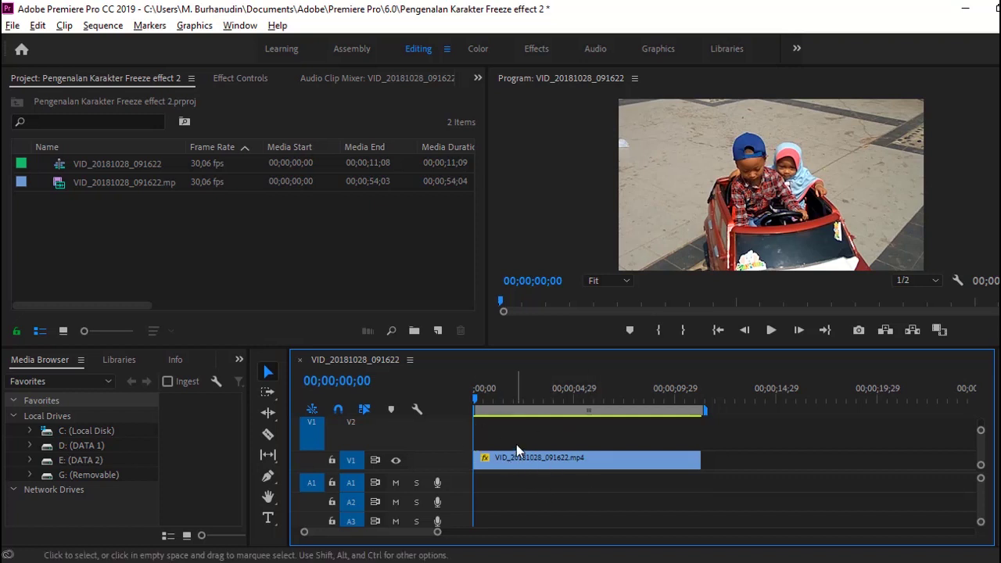
Scrub through the kids' clip, zoom the timeline in, and park the playhead at 00;00;03;07 on the V1 clip.
mouse_move(480, 401)
left_mouse_down()
mouse_move(582, 397)
mouse_move(719, 372)
left_mouse_up()
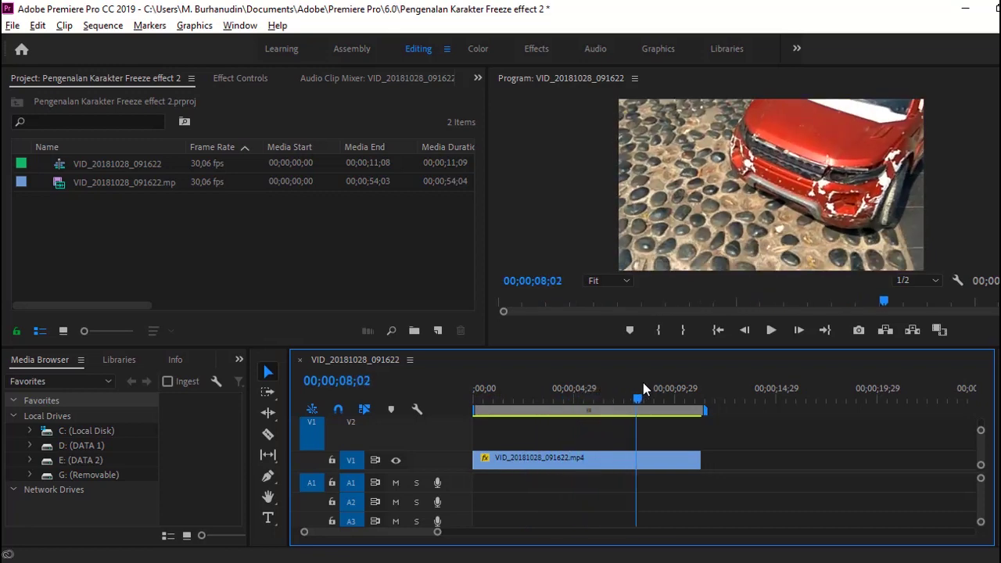
left_click_drag(719, 380, 469, 398)
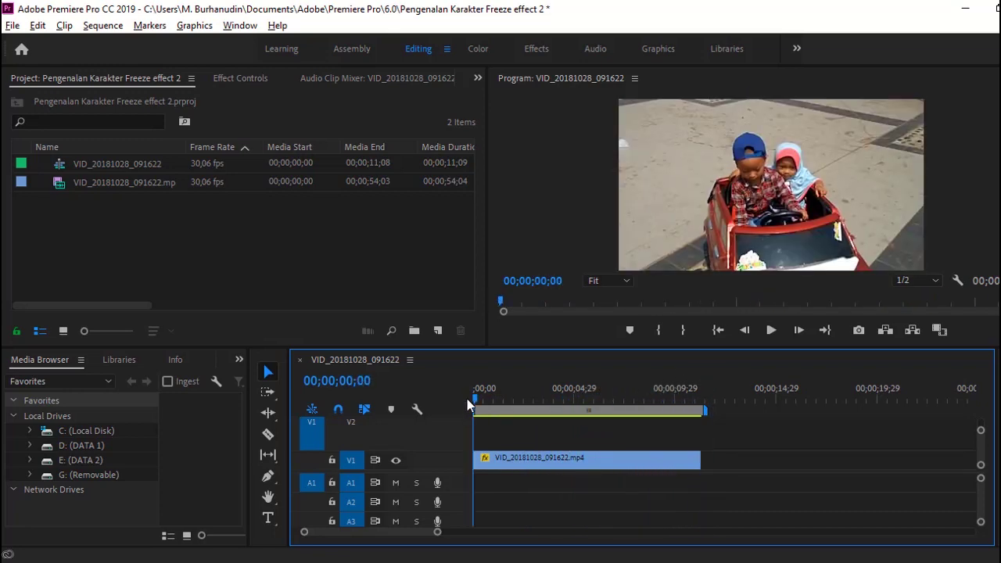
key("equal")
key("equal")
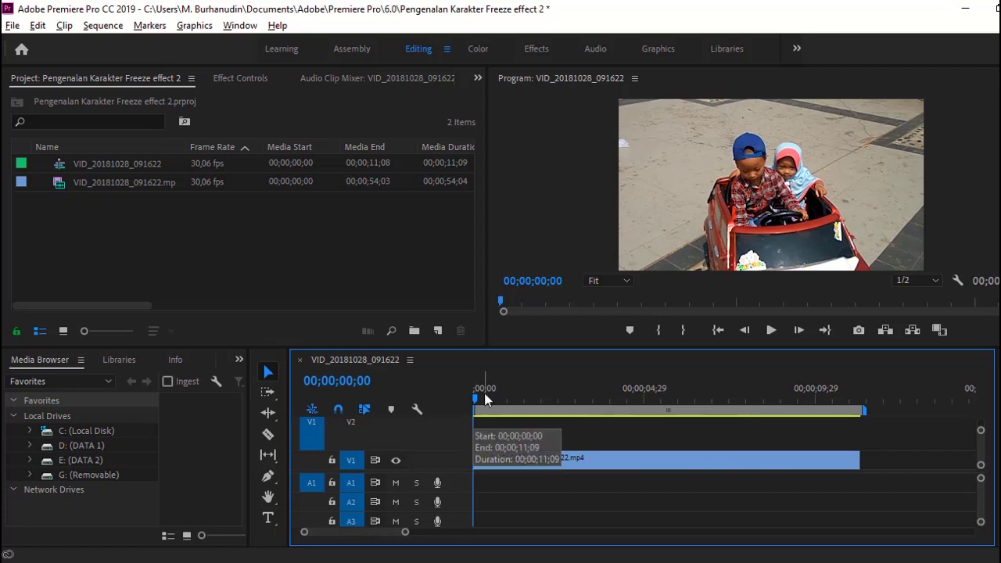
key("equal")
left_click_drag(496, 395, 614, 395)
left_click(617, 455)
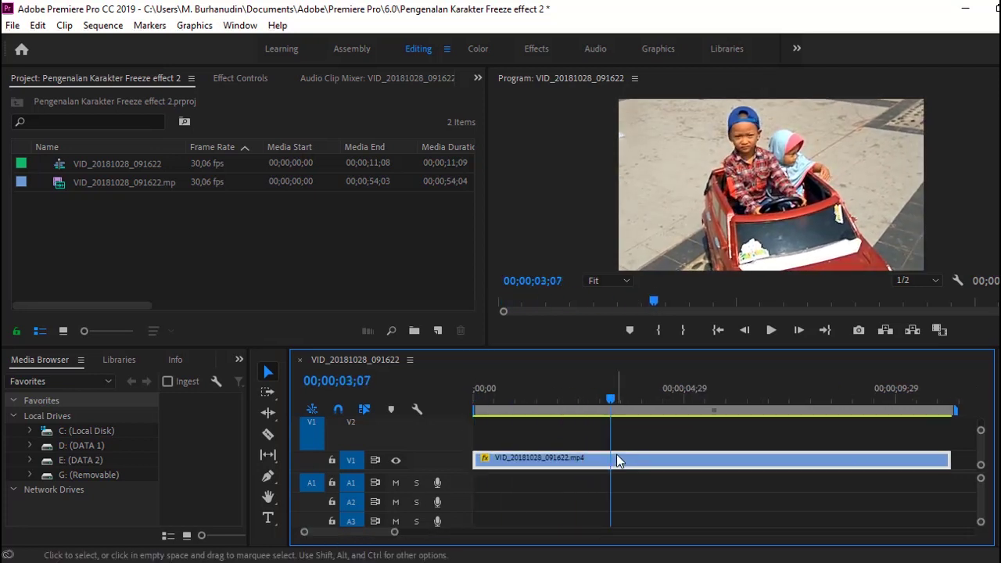
Split the V1 clip at 00;00;03;07 and apply Frame Hold to the second part.
left_click(267, 434)
left_click(612, 459)
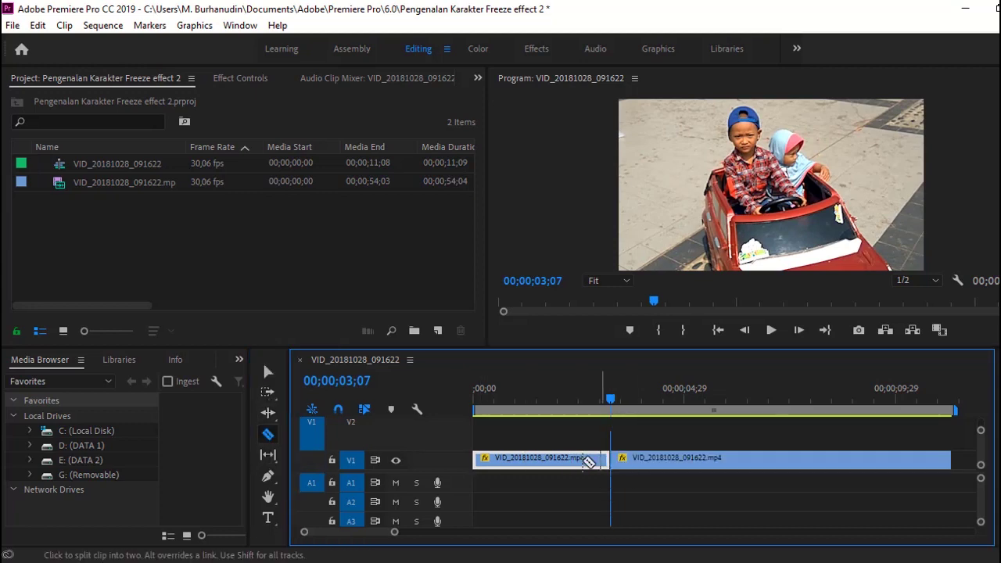
key("v")
right_click(659, 460)
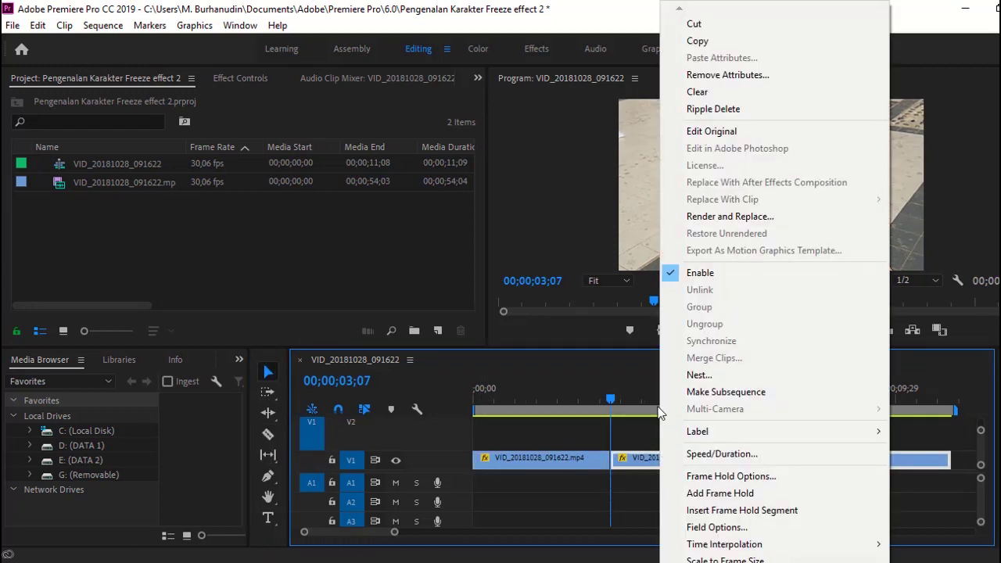
left_click(747, 479)
key("Return")
Check the second part is frozen and Alt-drag a copy of it onto V2.
left_click(595, 401)
left_click_drag(600, 405, 680, 393)
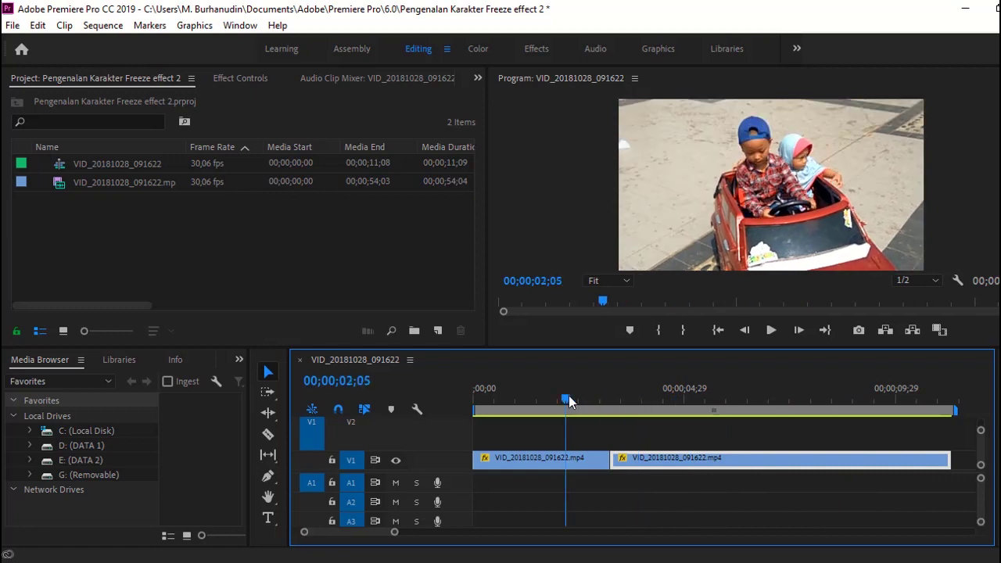
left_click_drag(680, 395, 727, 401)
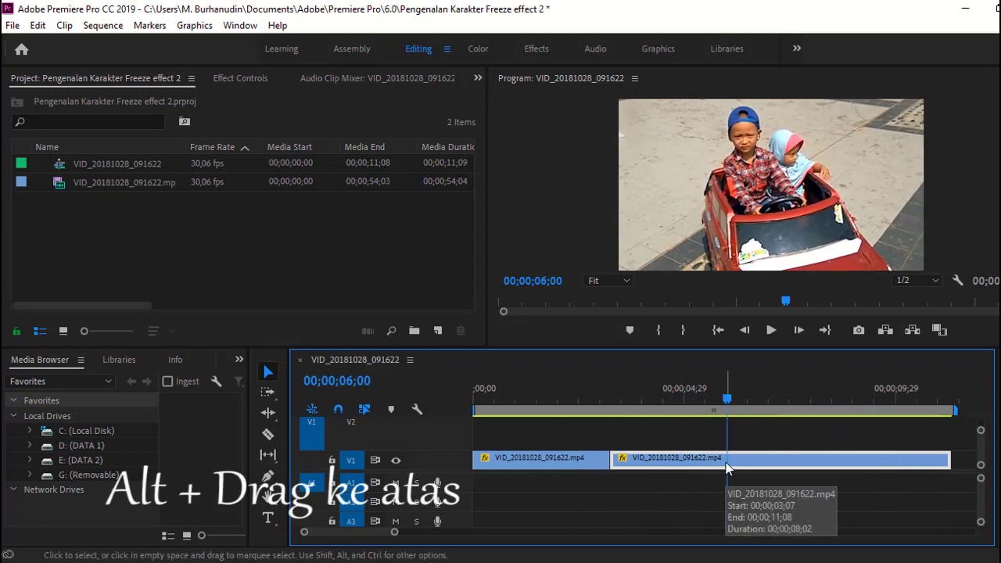
left_click_drag(728, 467, 745, 450)
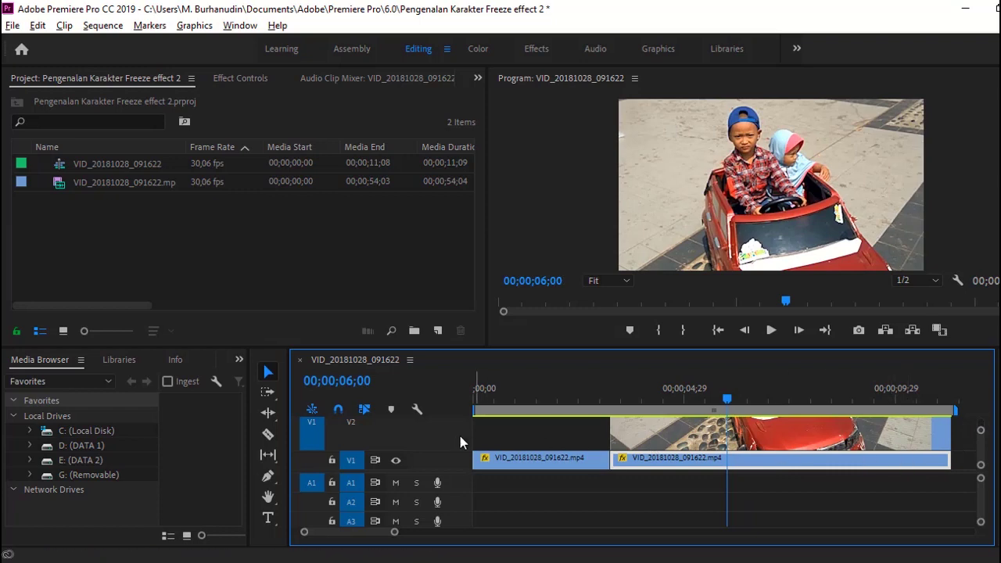
left_click_drag(978, 431, 984, 395)
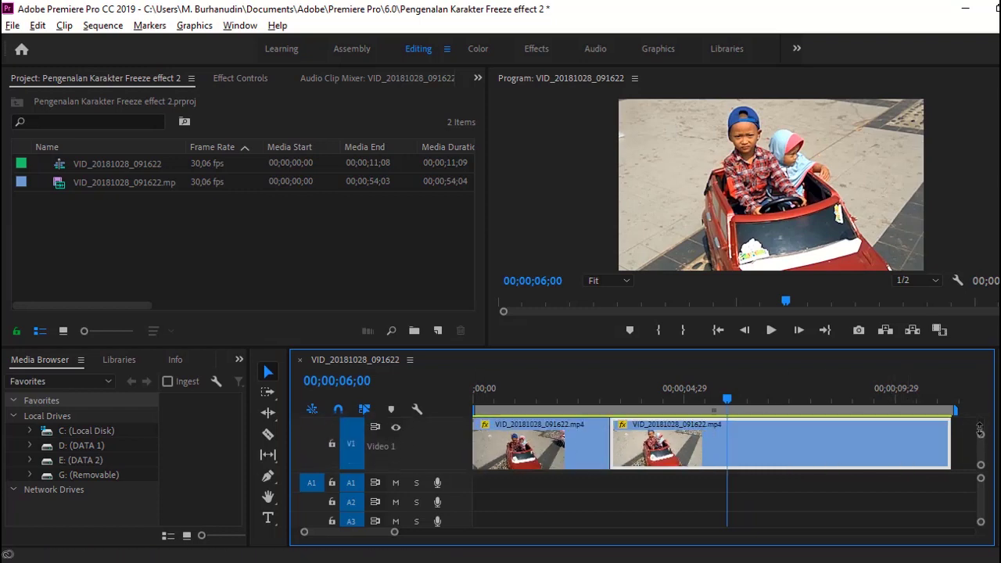
left_click_drag(979, 416, 981, 421)
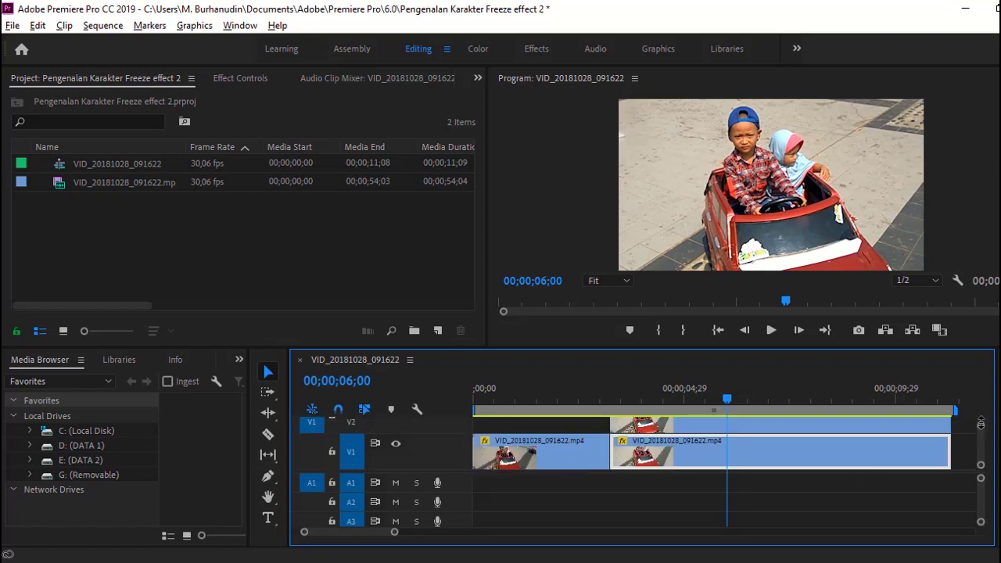
left_click_drag(727, 399, 724, 399)
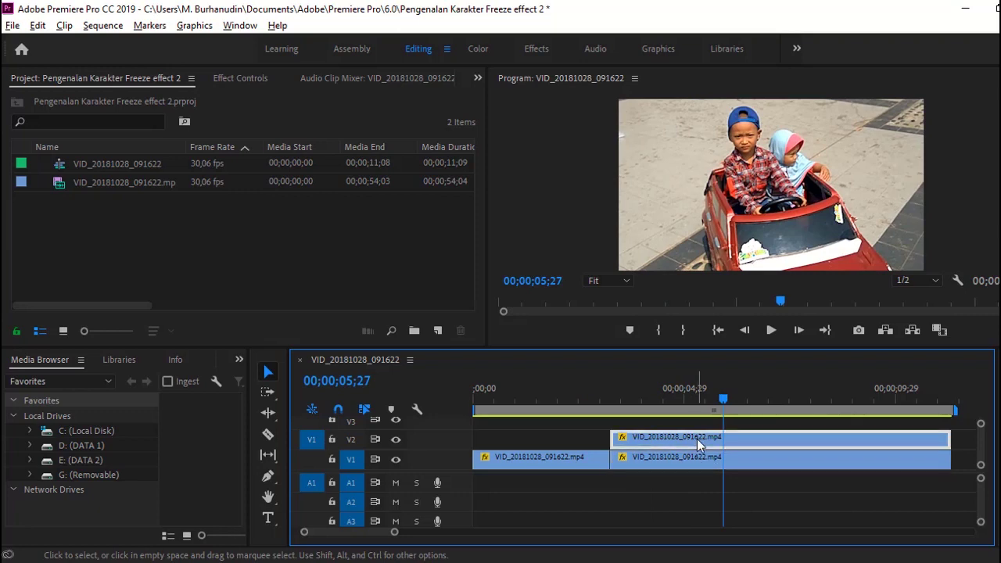
scroll(673, 493, "down", 3)
scroll(672, 477, "up", 2)
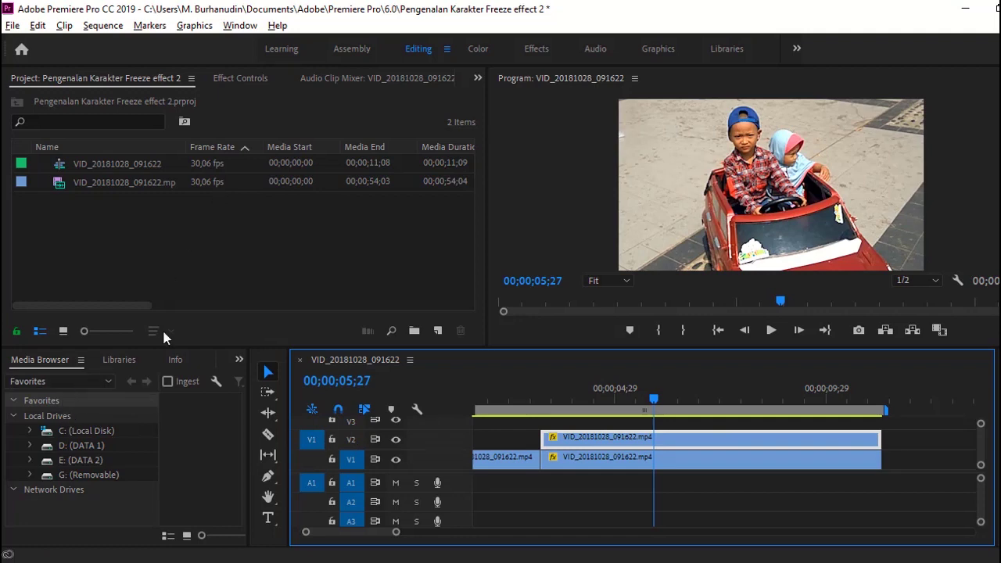
Search Effects for 'black' and drop Black & White onto the frozen V1 clip.
scroll(179, 362, "down", 1)
scroll(205, 363, "down", 1)
scroll(170, 368, "down", 1)
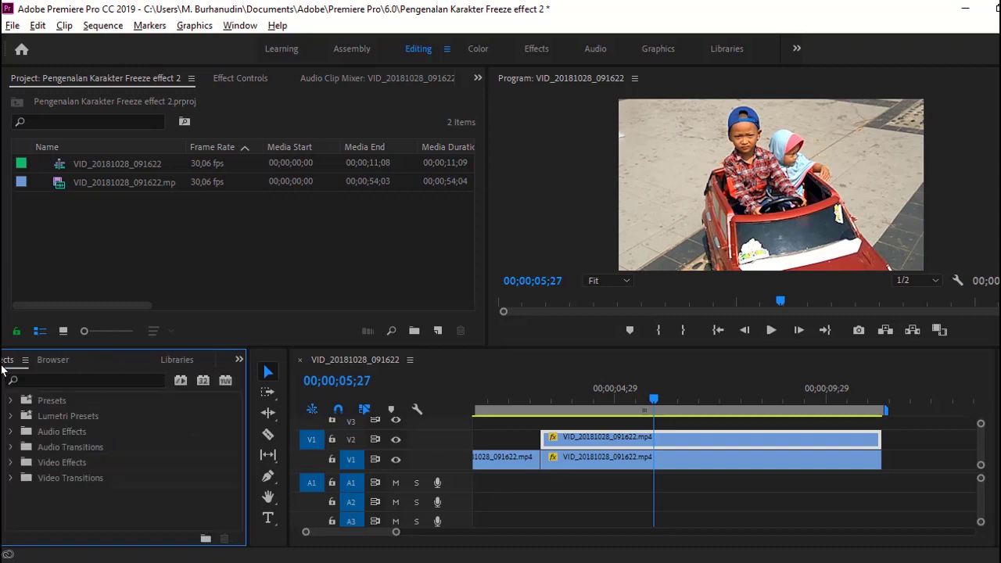
left_click(47, 381)
type("black")
scroll(117, 446, "down", 3)
scroll(127, 452, "down", 3)
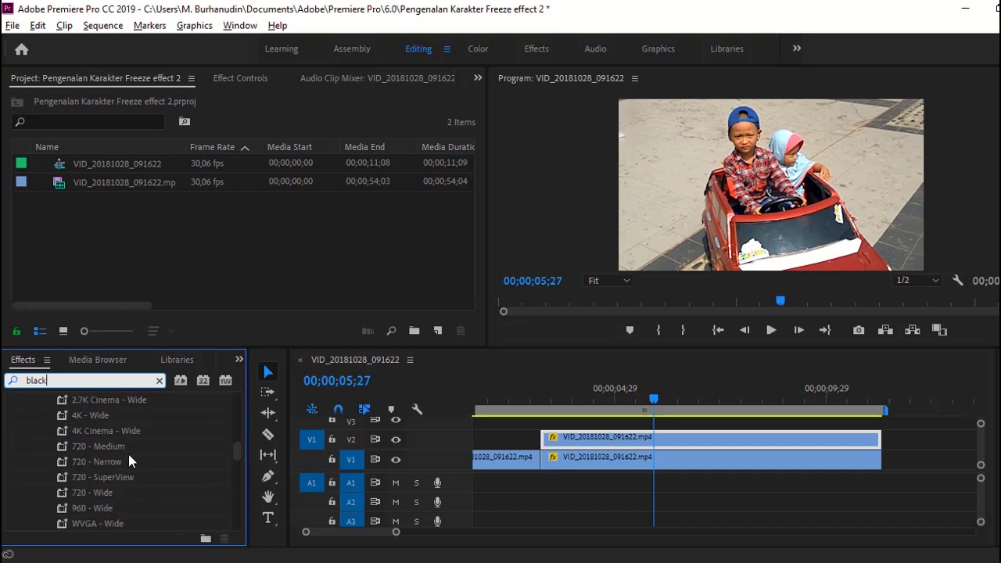
scroll(135, 462, "down", 5)
scroll(147, 471, "down", 5)
scroll(147, 471, "down", 5)
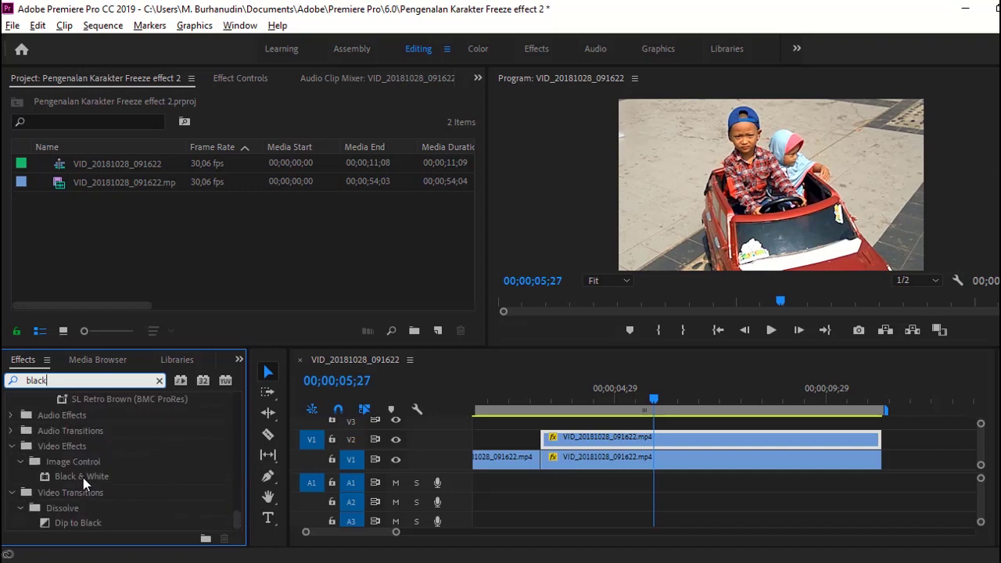
left_click_drag(83, 477, 648, 458)
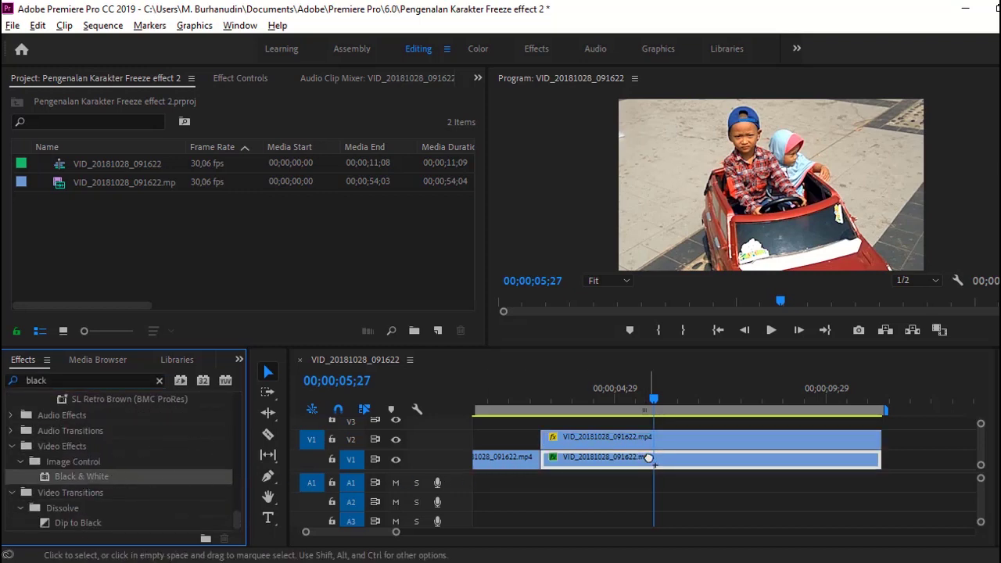
left_click(705, 438)
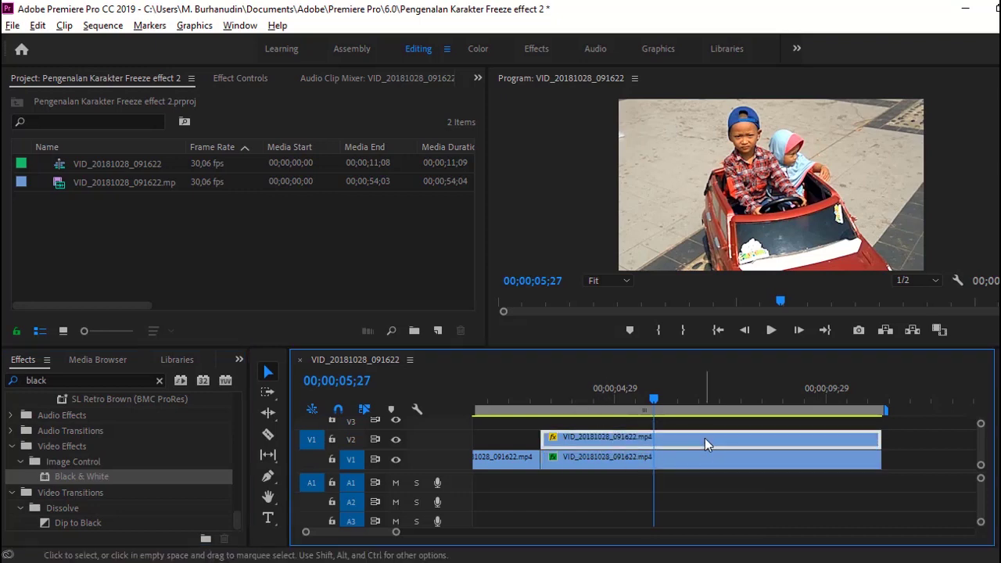
Start a freehand Opacity mask on the V2 clip and set the Program monitor to 100%.
left_click(244, 80)
scroll(94, 286, "down", 2)
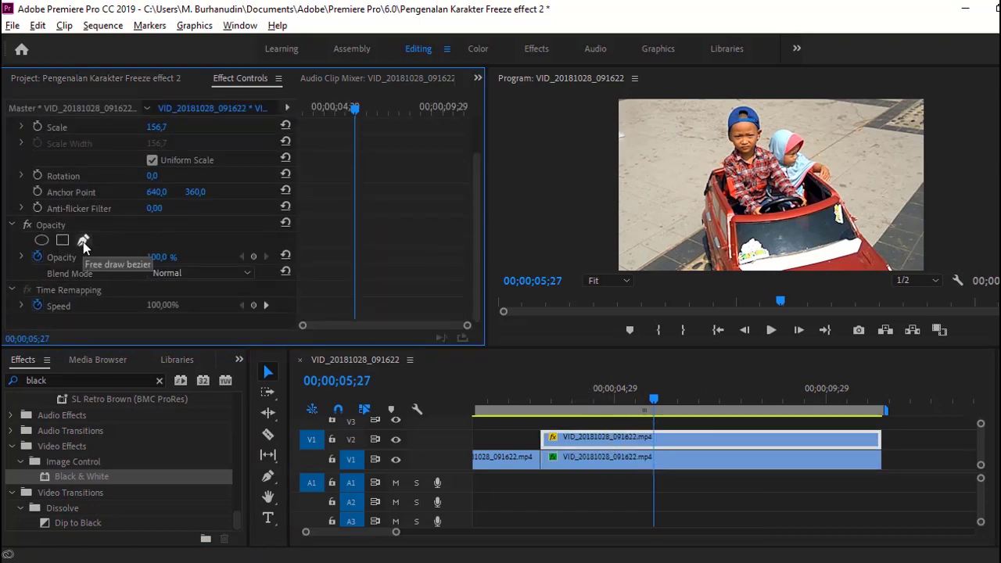
scroll(83, 242, "up", 2)
scroll(83, 241, "down", 2)
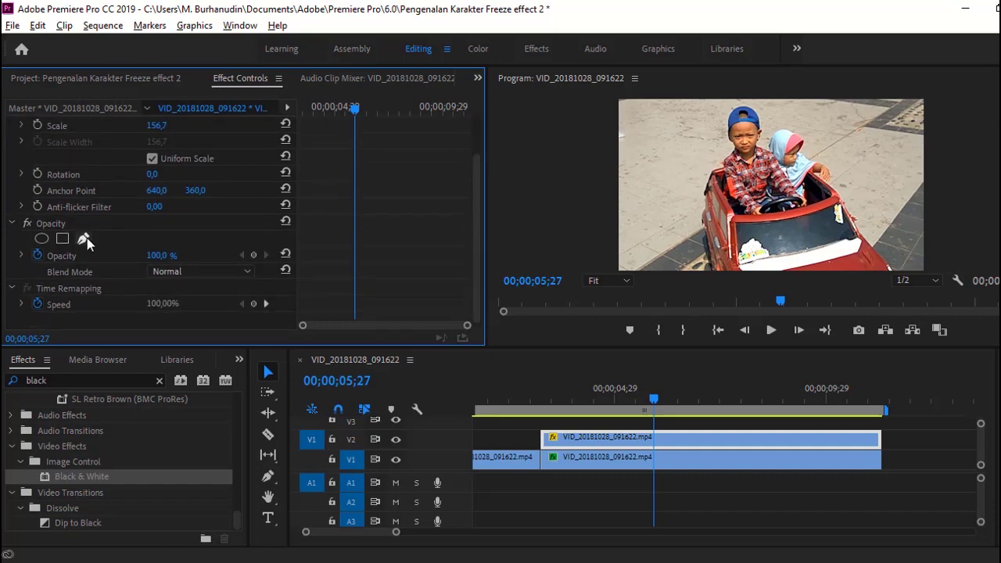
left_click(84, 239)
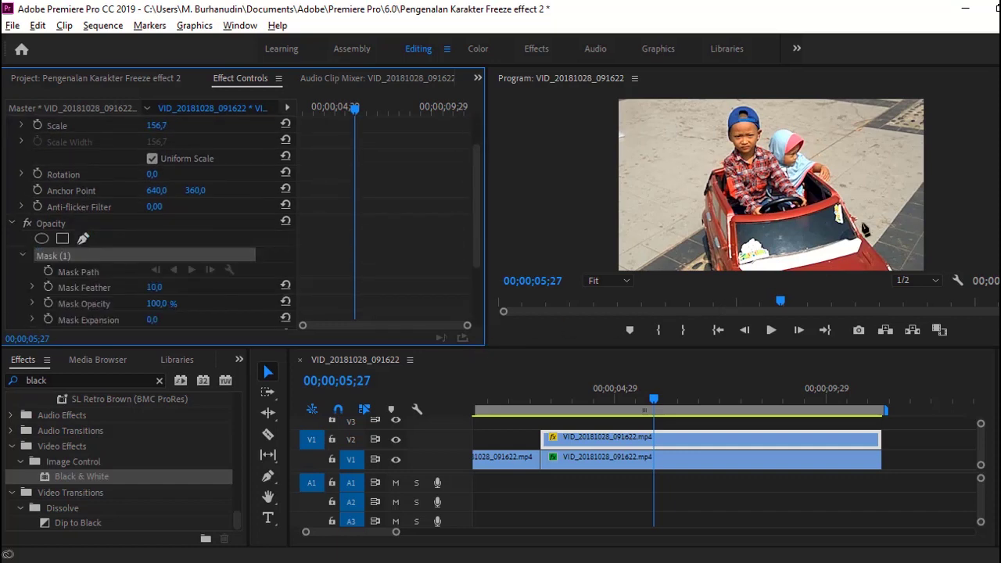
left_click(626, 281)
left_click(614, 406)
left_click(626, 281)
left_click(609, 392)
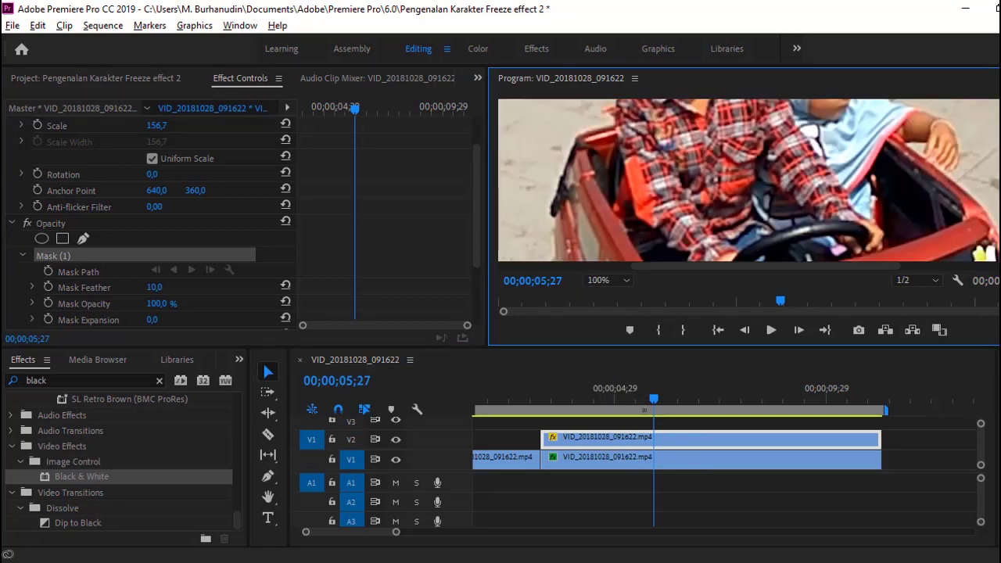
Trace mask points around the girl's hijab and head, over to the boy's cap.
scroll(821, 264, "down", 3)
scroll(906, 270, "down", 3)
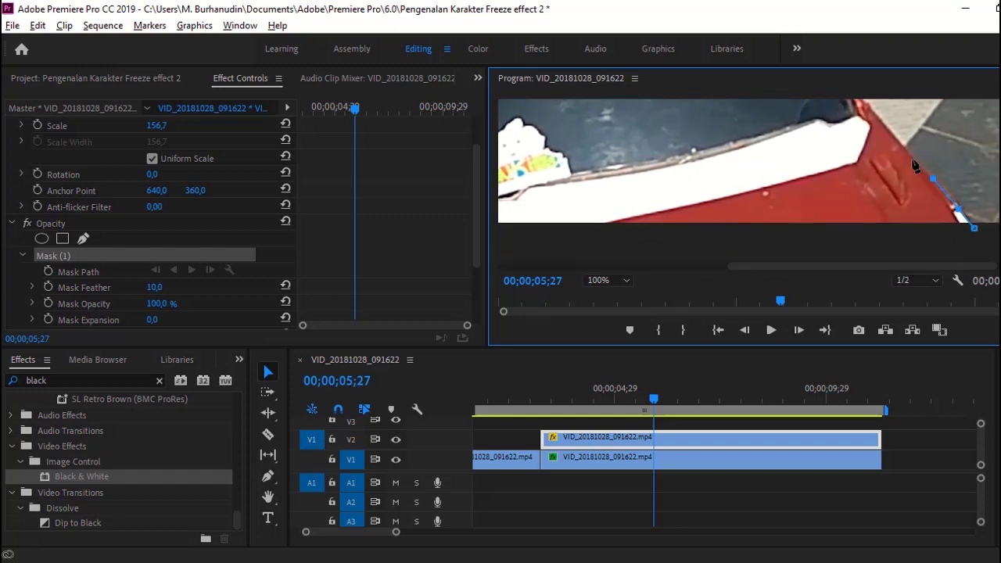
scroll(956, 209, "up", 3)
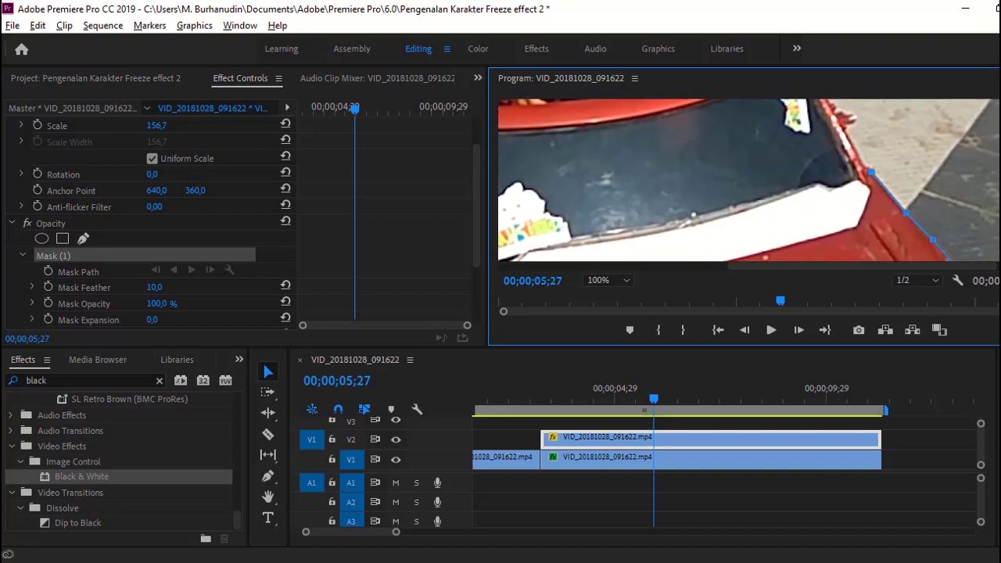
scroll(757, 180, "up", 3)
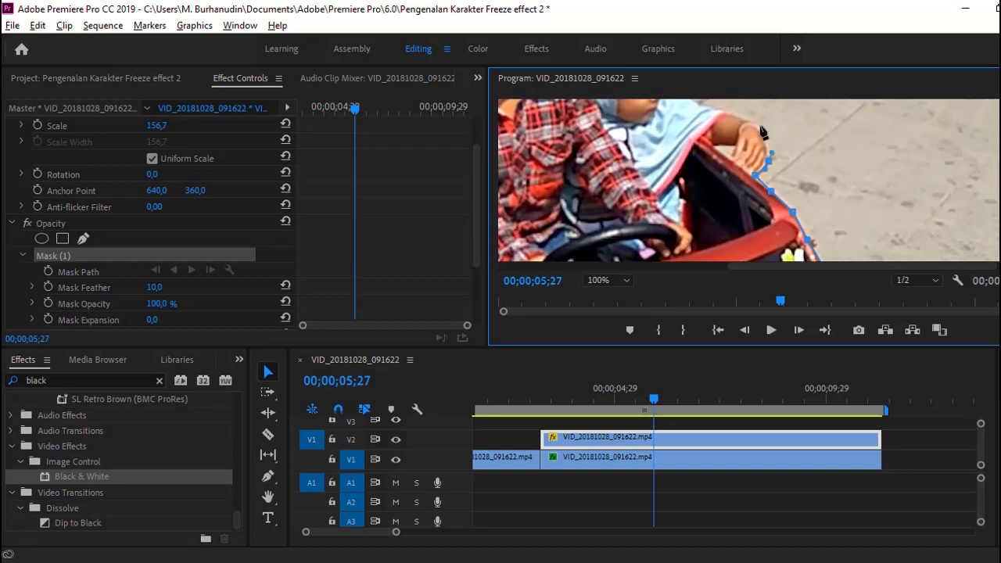
scroll(683, 201, "up", 3)
left_click(672, 170)
left_click(681, 147)
left_click(652, 122)
left_click(626, 114)
left_click(594, 119)
left_click(528, 165)
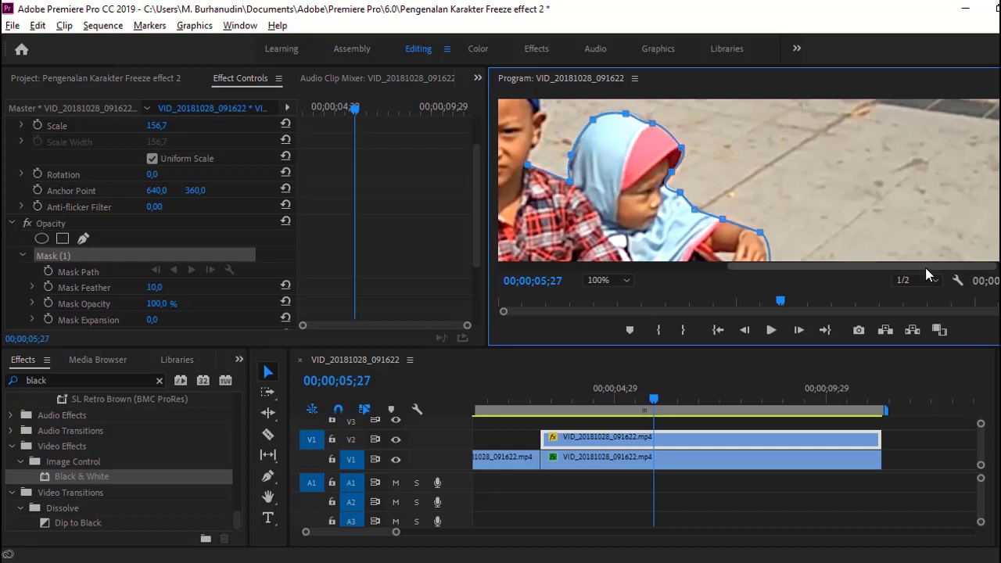
left_click_drag(925, 268, 777, 267)
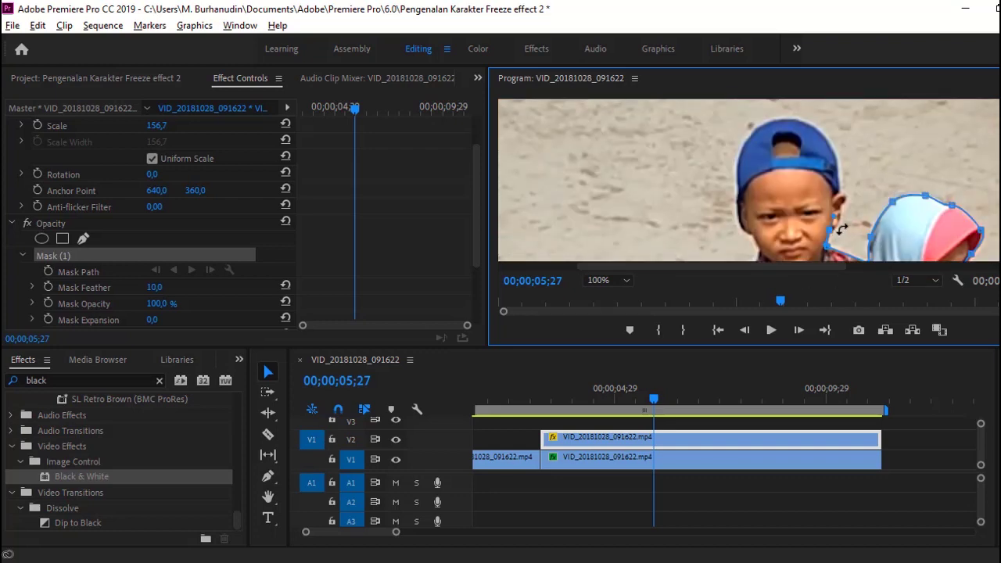
scroll(835, 228, "up", 1)
left_click(706, 240)
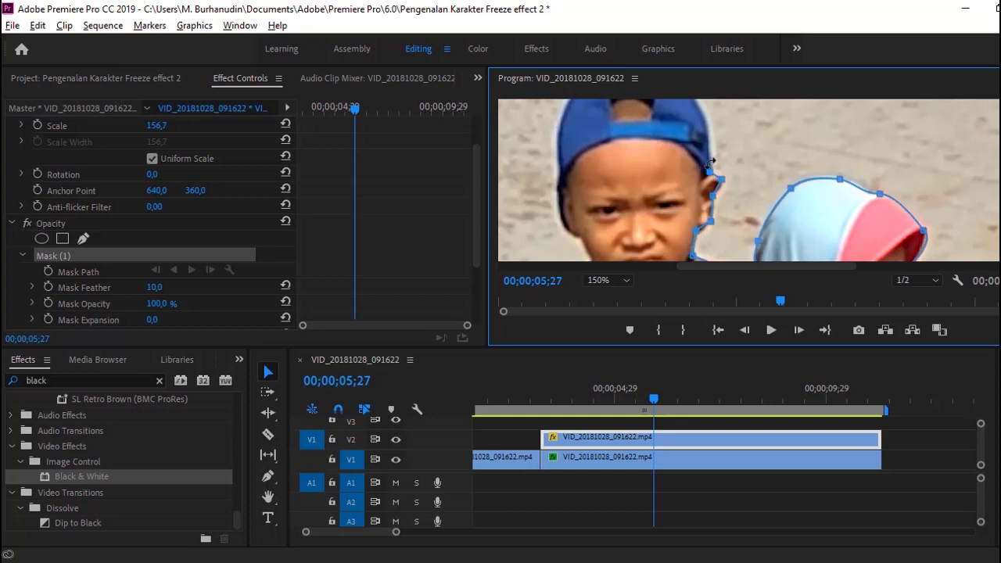
left_click(701, 115)
scroll(701, 115, "up", 3)
left_click_drag(567, 226, 626, 145)
Continue the mask along the boy's cheek and shirt edge and down the car's left side.
key("Right")
scroll(557, 184, "down", 3)
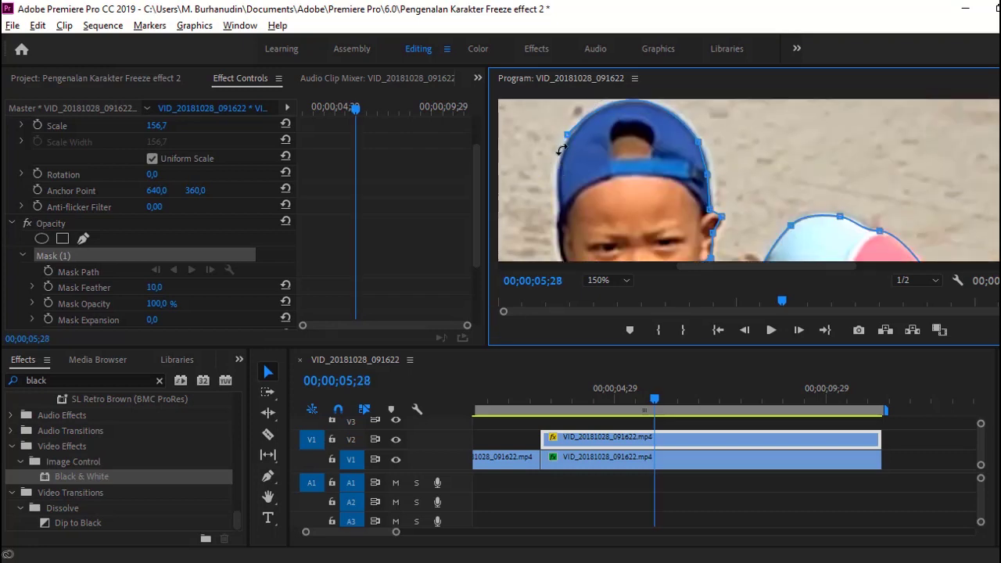
key("Left")
key("Left")
scroll(722, 261, "left", 3)
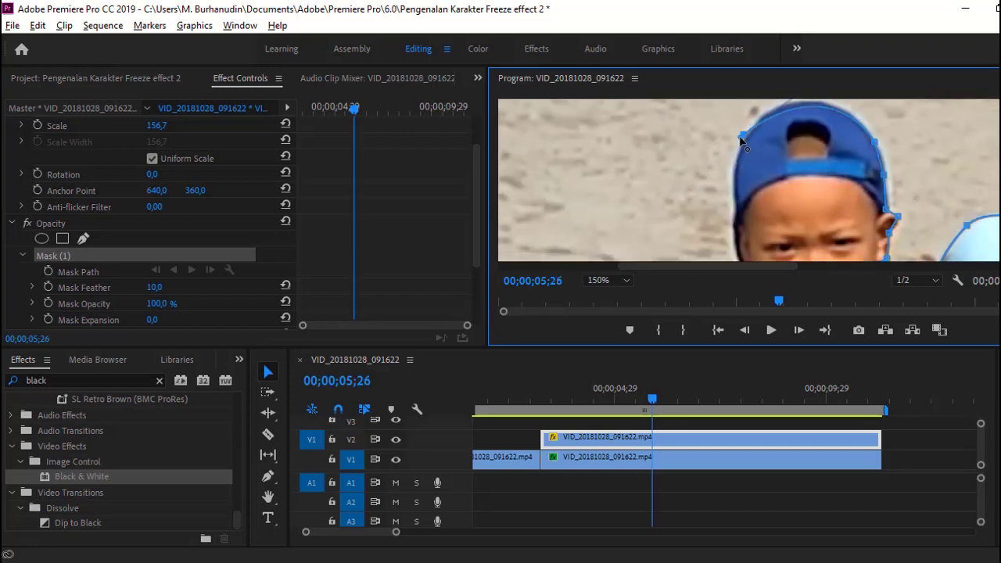
scroll(722, 260, "down", 3)
scroll(769, 176, "up", 2)
left_click(765, 164)
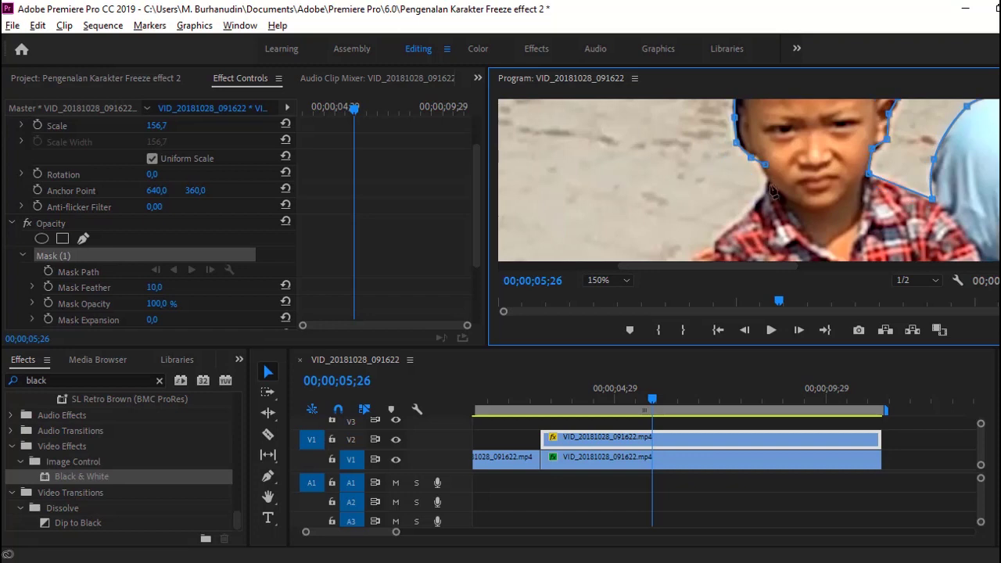
scroll(772, 193, "down", 3)
left_click(708, 148)
left_click(696, 169)
left_click(657, 183)
left_click(644, 203)
left_click(630, 237)
scroll(657, 180, "down", 2)
scroll(657, 180, "down", 2)
left_click(607, 157)
scroll(657, 116, "down", 2)
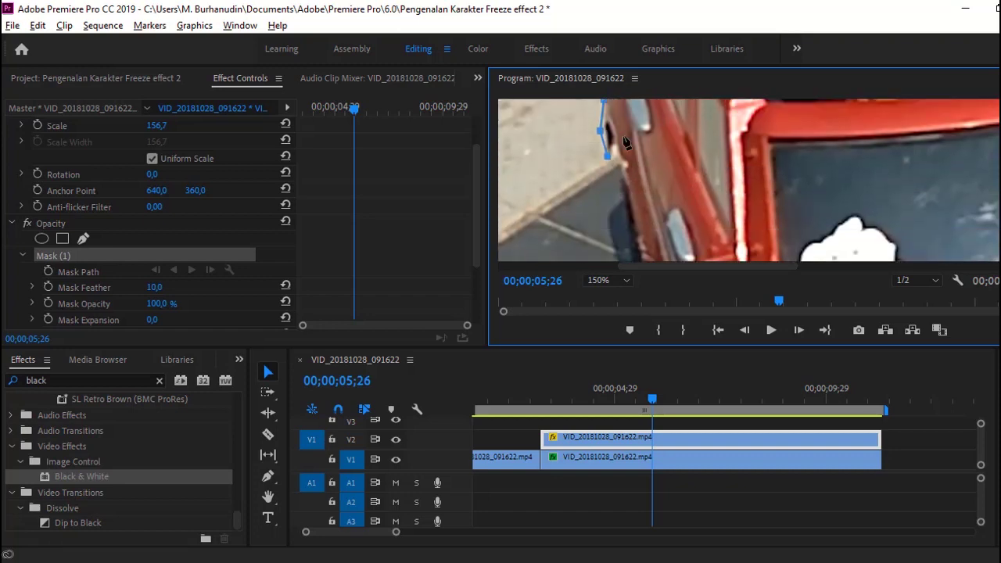
Review the finished mask, switching the Program monitor between 150% and Fit.
left_click(608, 280)
left_click(618, 314)
scroll(951, 223, "down", 2)
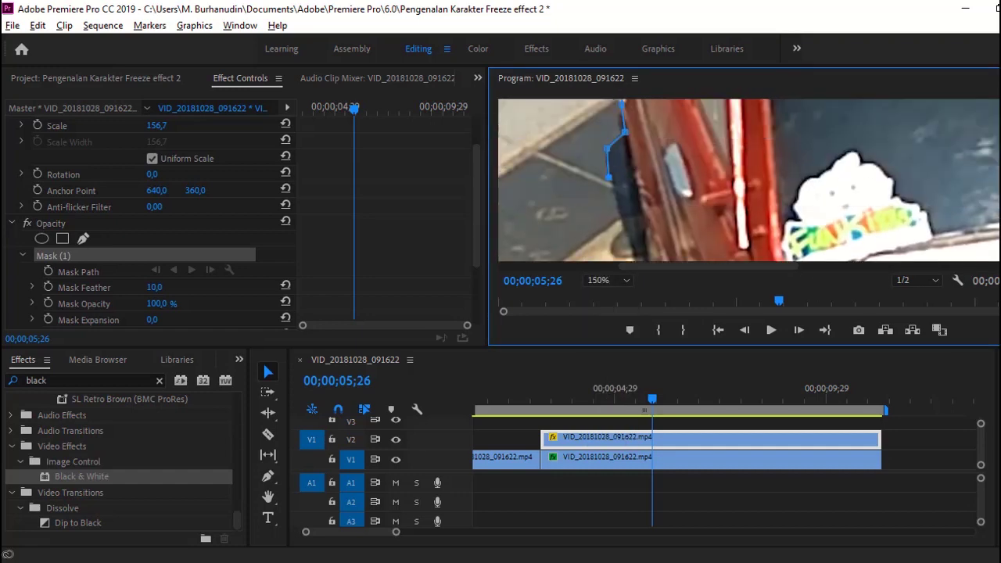
scroll(950, 222, "down", 2)
scroll(950, 222, "down", 2)
scroll(950, 223, "down", 2)
scroll(950, 222, "down", 2)
left_click(609, 280)
left_click(610, 219)
left_click(609, 280)
left_click(611, 394)
scroll(570, 248, "down", 2)
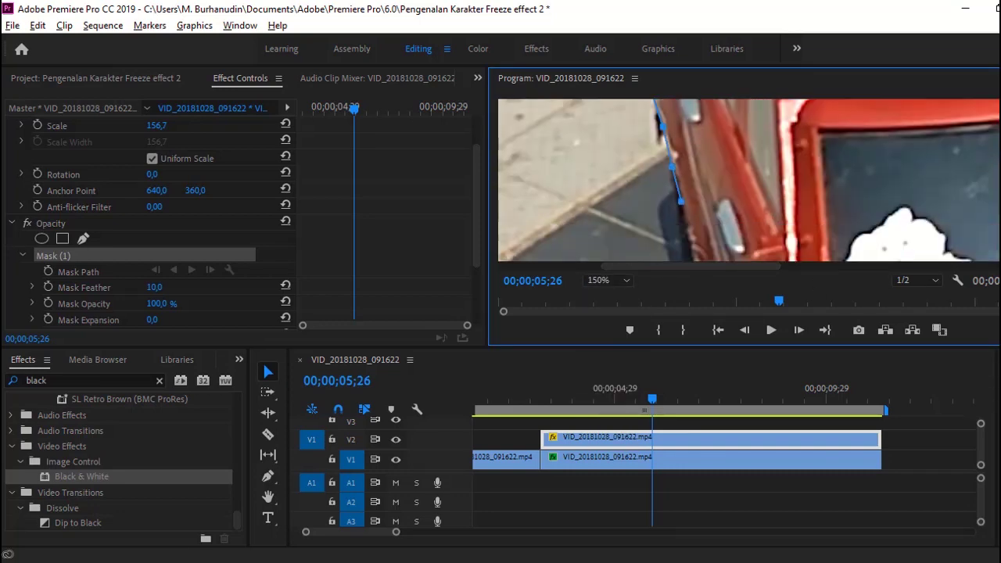
scroll(570, 248, "down", 2)
scroll(570, 248, "down", 2)
scroll(571, 248, "down", 2)
left_click(609, 280)
left_click(610, 220)
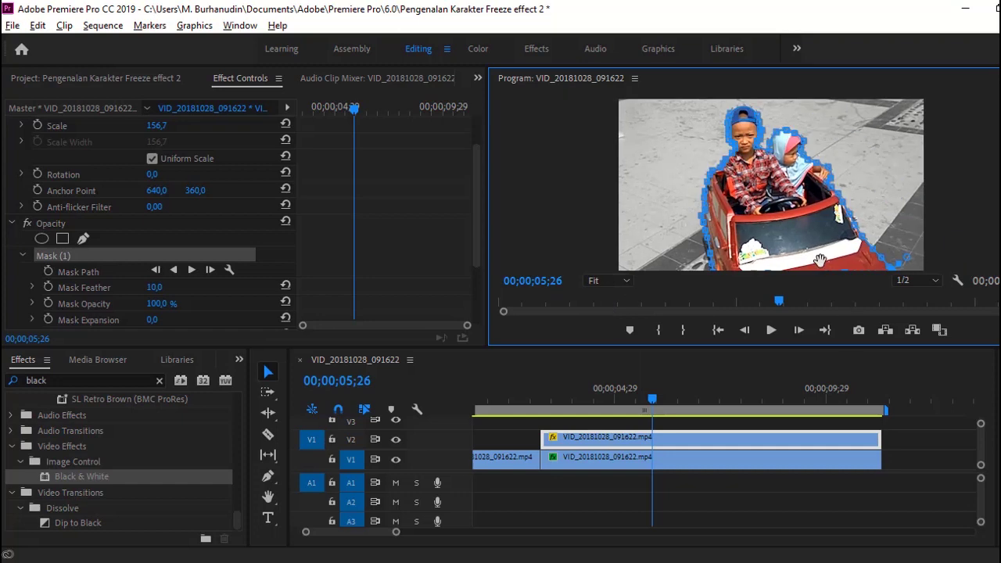
Keyframe Position and Scale at clip start, then at 06;14 set Scale 194,7 and Position Y 412.
scroll(262, 227, "up", 2)
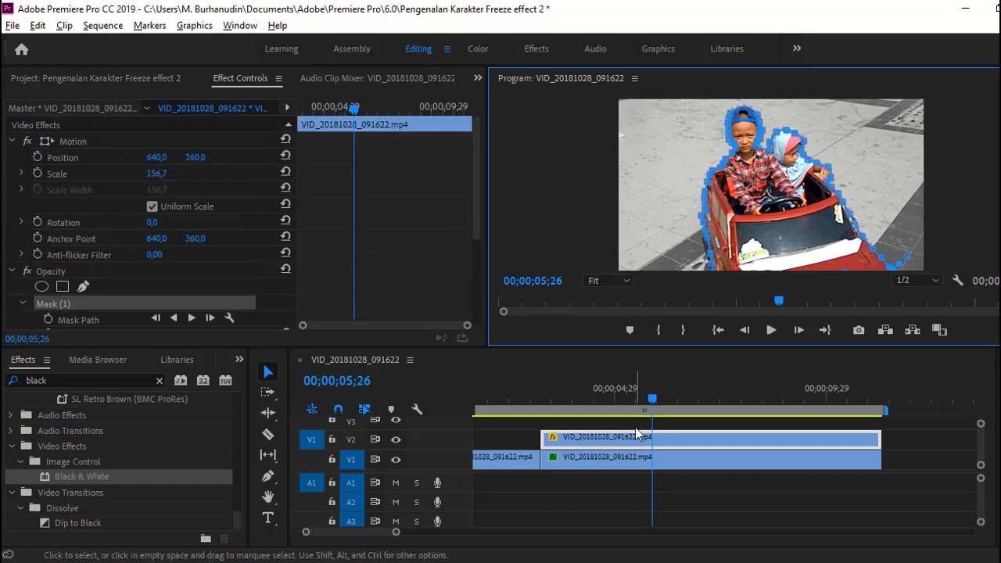
left_click(38, 174)
left_click(37, 158)
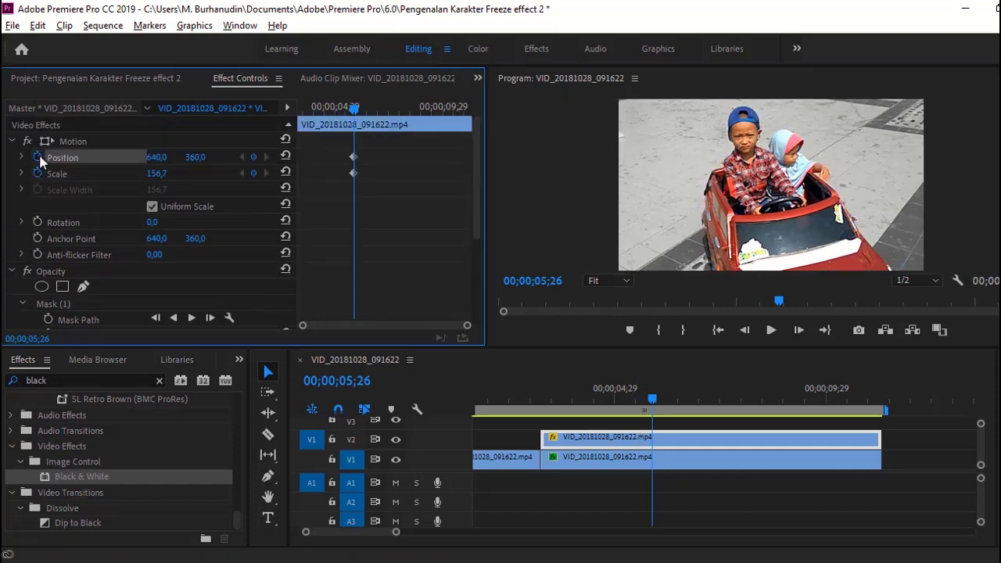
left_click(544, 398)
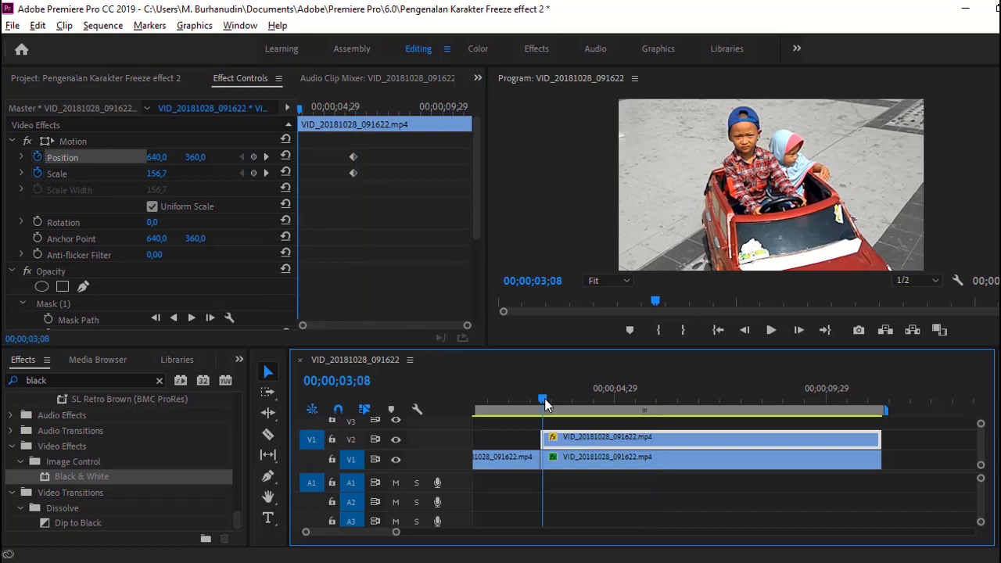
left_click(360, 161)
left_click_drag(353, 159, 275, 158)
left_click(367, 108)
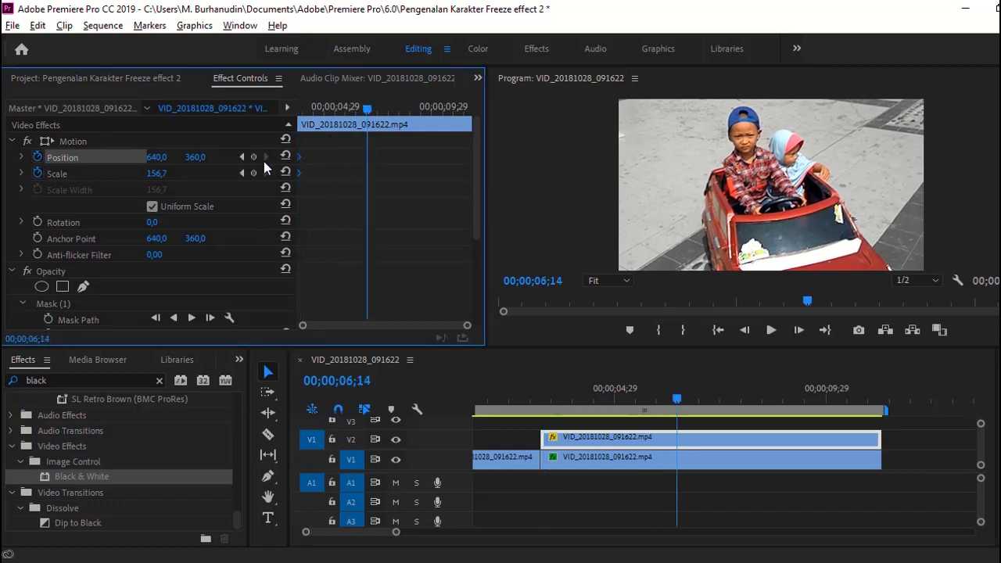
mouse_move(156, 173)
left_mouse_down()
mouse_move(180, 172)
mouse_move(145, 173)
mouse_move(235, 157)
left_mouse_up()
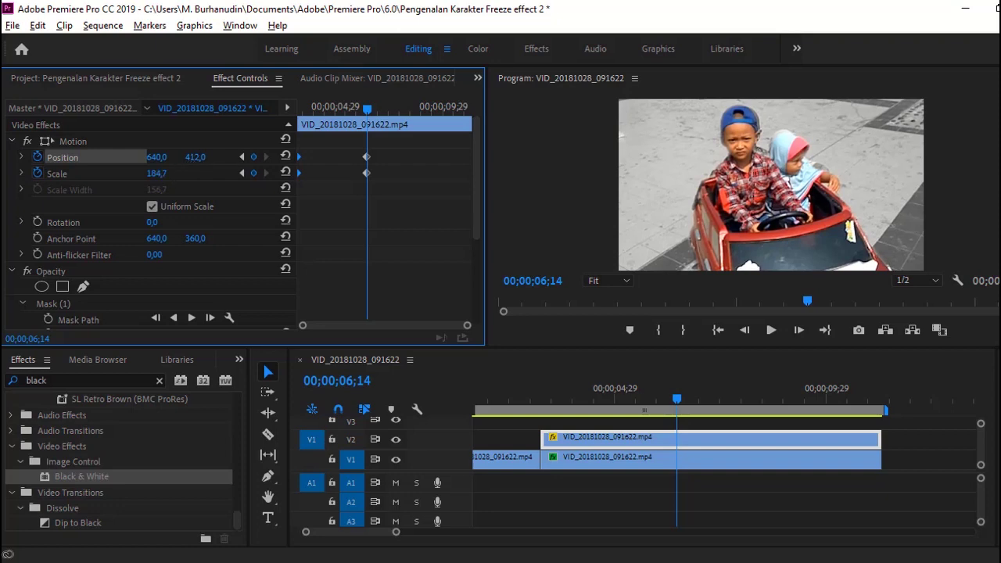
left_click_drag(156, 173, 165, 173)
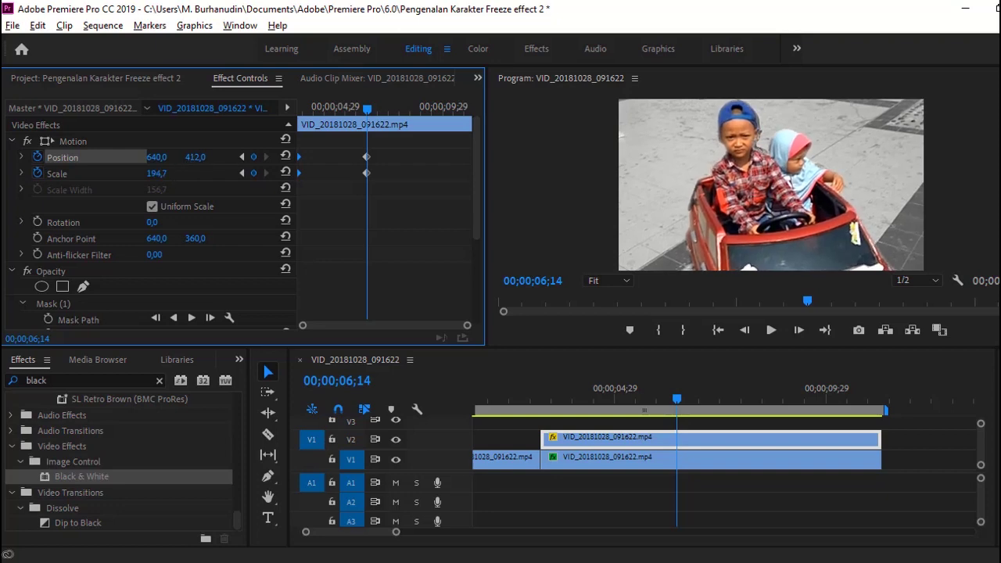
Give the ending Position and Scale keyframes Ease In, then play the zoom from the clip start.
mouse_move(392, 149)
left_mouse_down()
mouse_move(352, 185)
mouse_move(471, 156)
left_mouse_up()
right_click(470, 157)
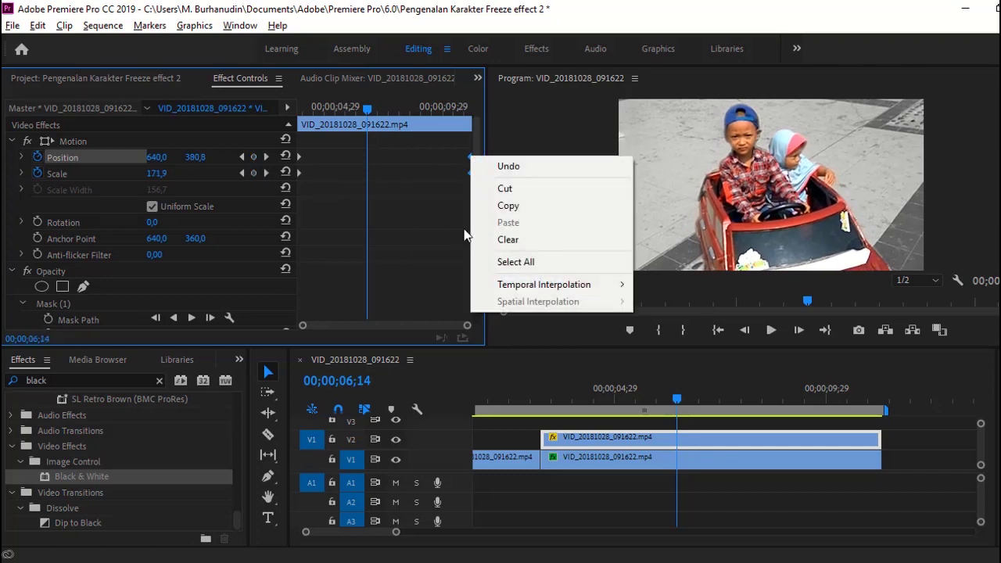
left_click(449, 154)
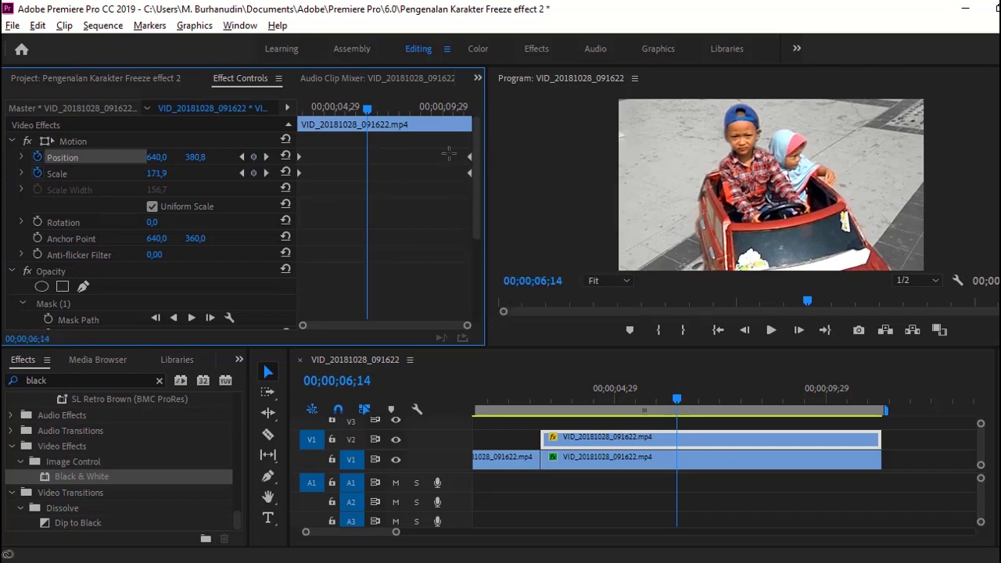
right_click(470, 161)
mouse_move(510, 285)
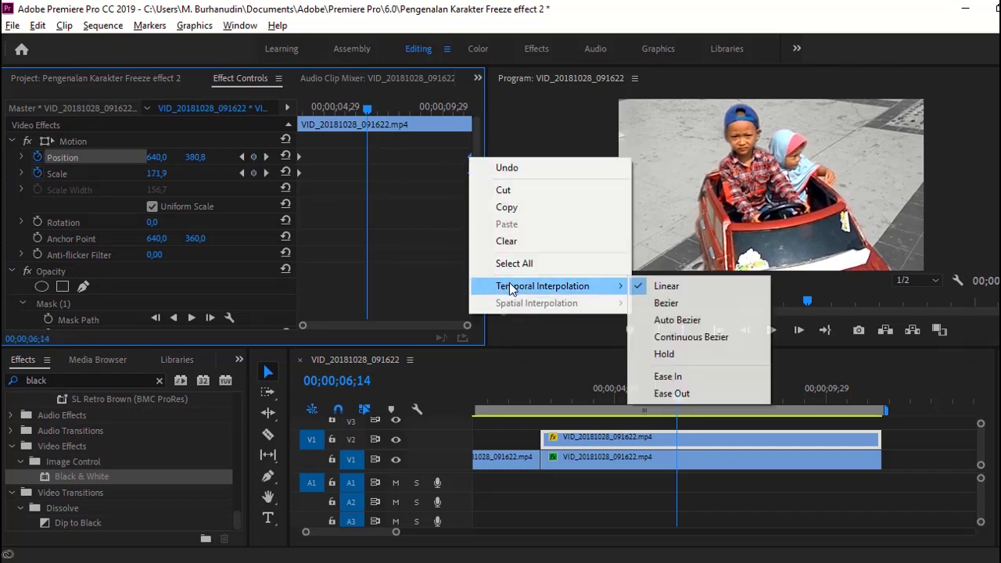
left_click(681, 378)
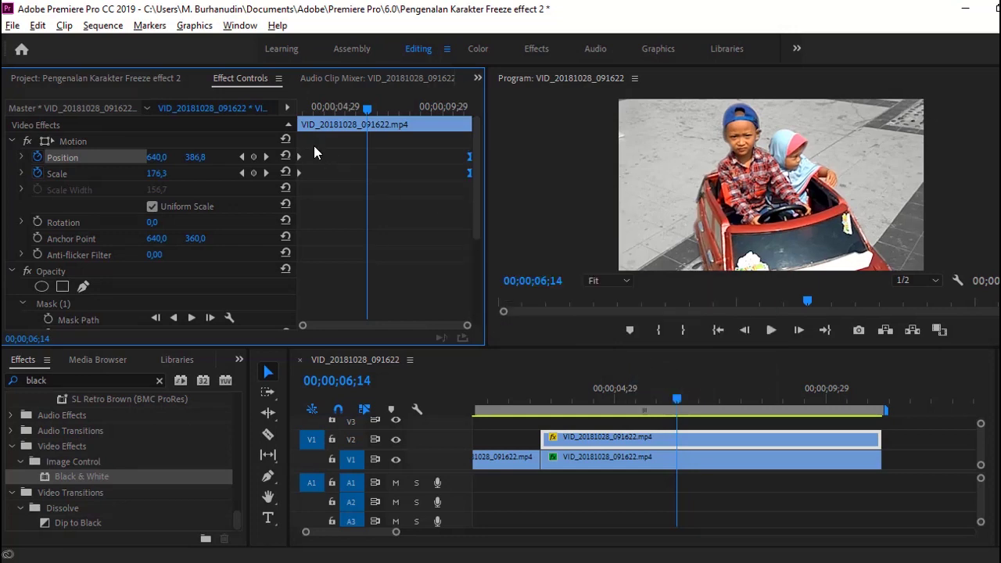
left_click(311, 105)
left_click(773, 330)
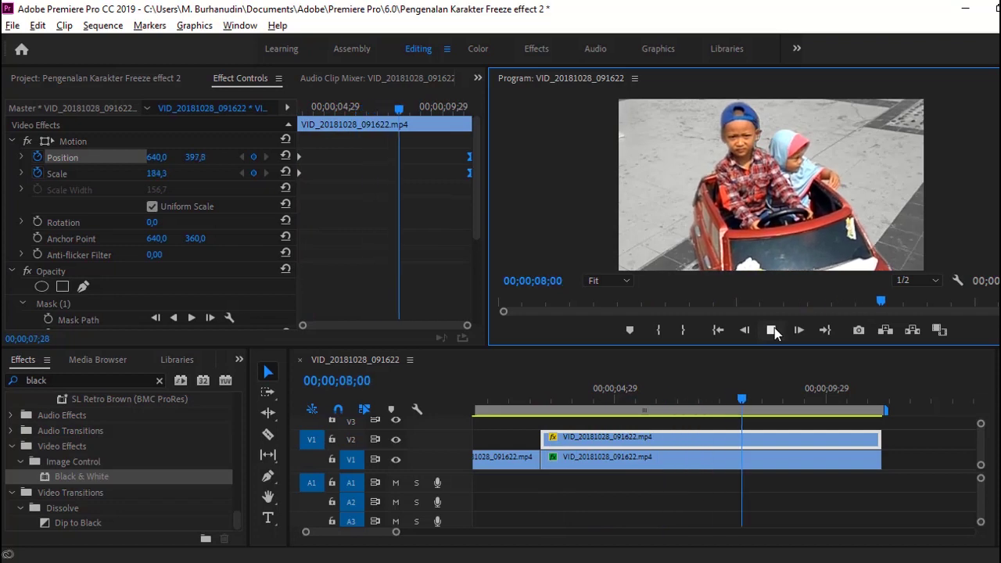
Play the zoom from the first keyframe, return to 00;00;00;00, and search Effects for 'blur'.
left_click(553, 399)
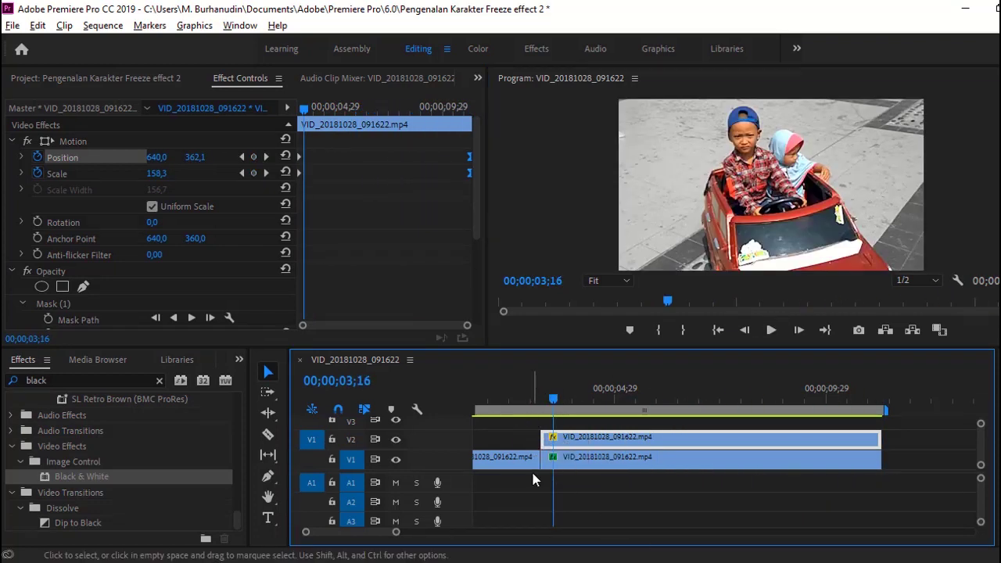
left_click(386, 198)
key("Up")
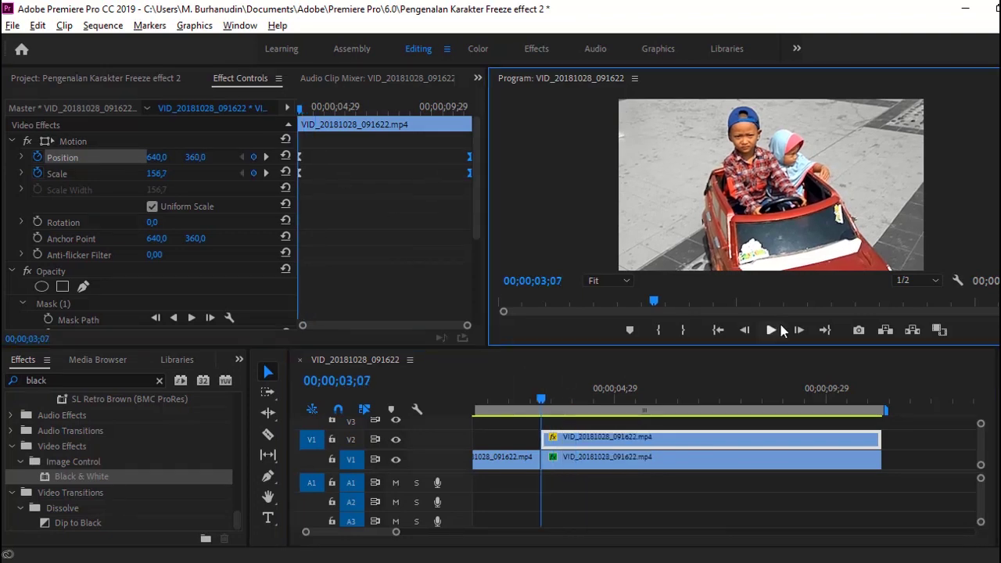
left_click(780, 330)
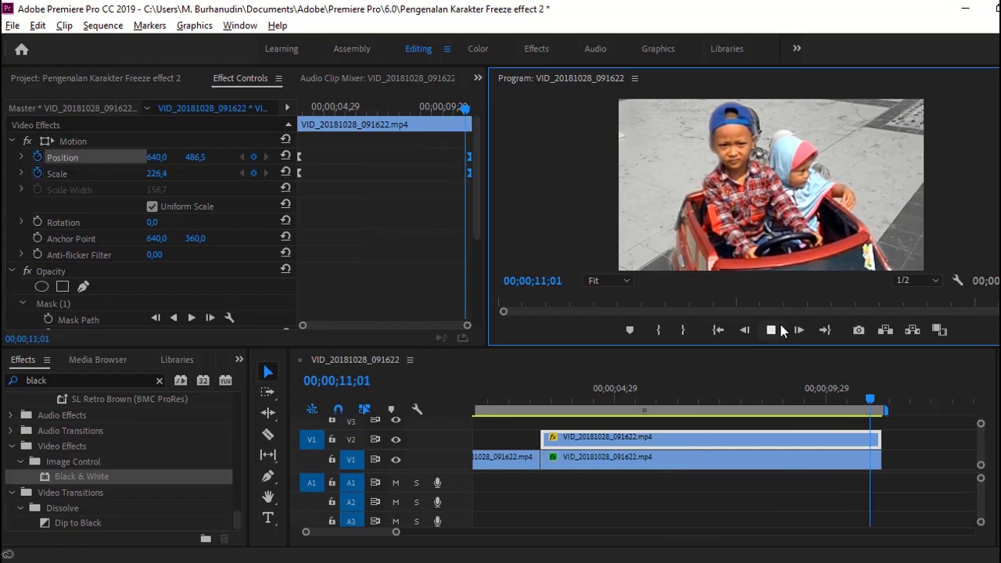
left_click_drag(527, 402, 462, 407)
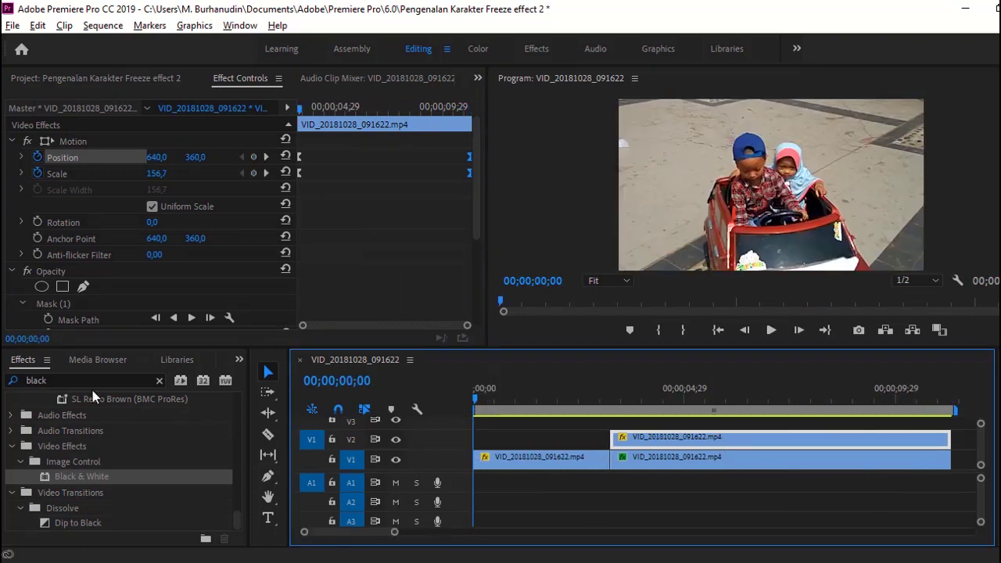
triple_click(9, 383)
type("blur")
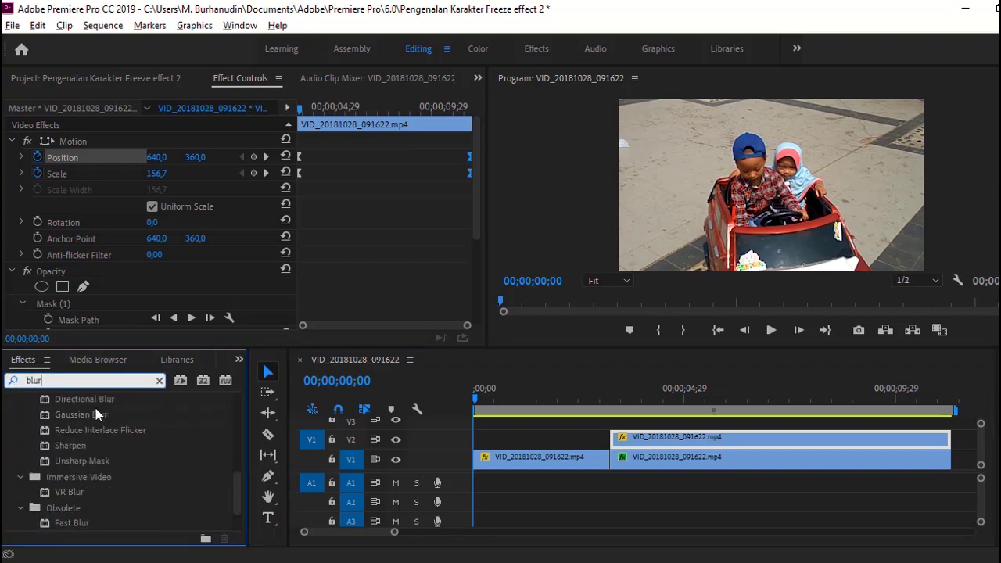
Apply Gaussian Blur to the grey background clip on V1.
scroll(144, 464, "up", 1)
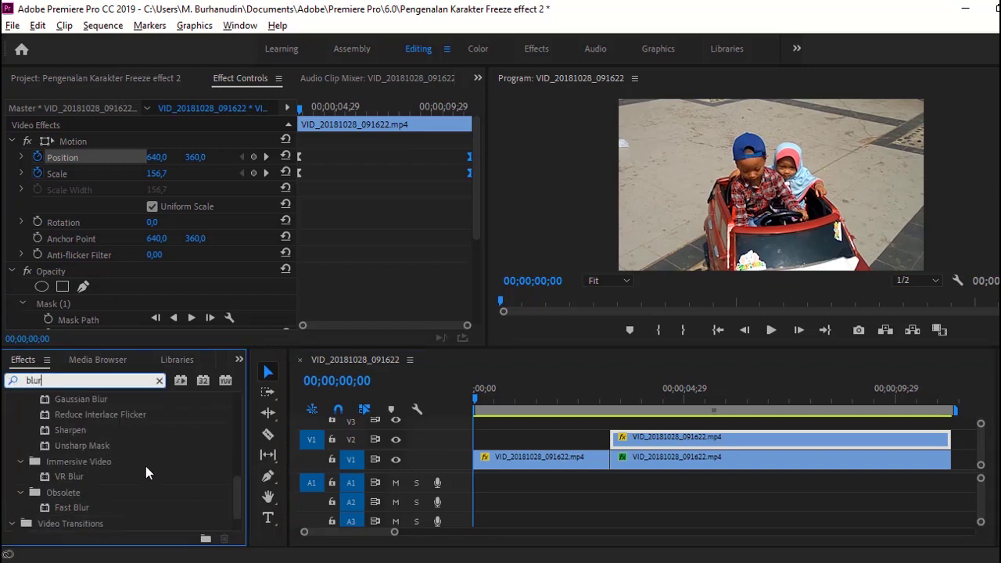
scroll(145, 467, "up", 2)
scroll(149, 466, "up", 1)
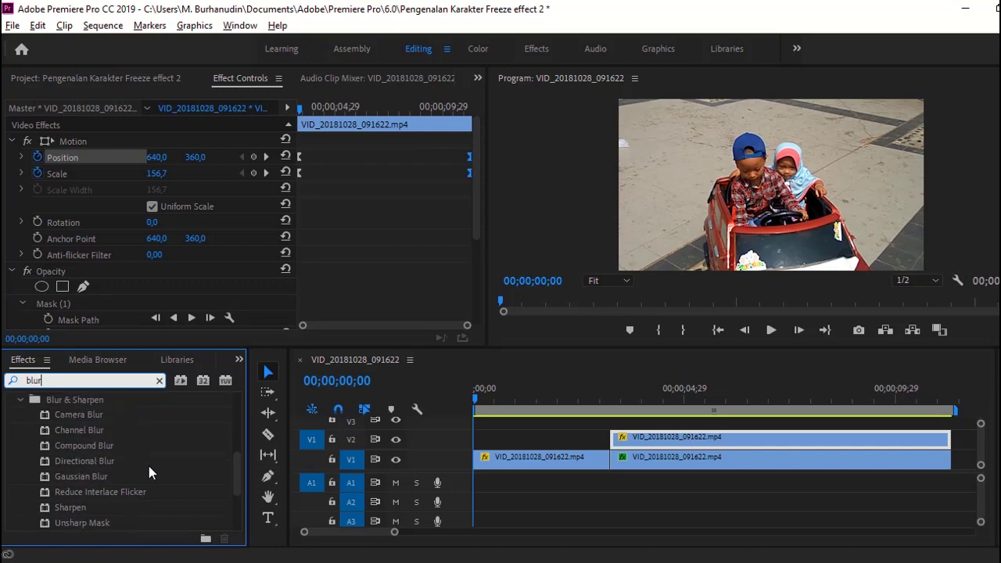
left_click(100, 478)
left_click_drag(80, 477, 728, 461)
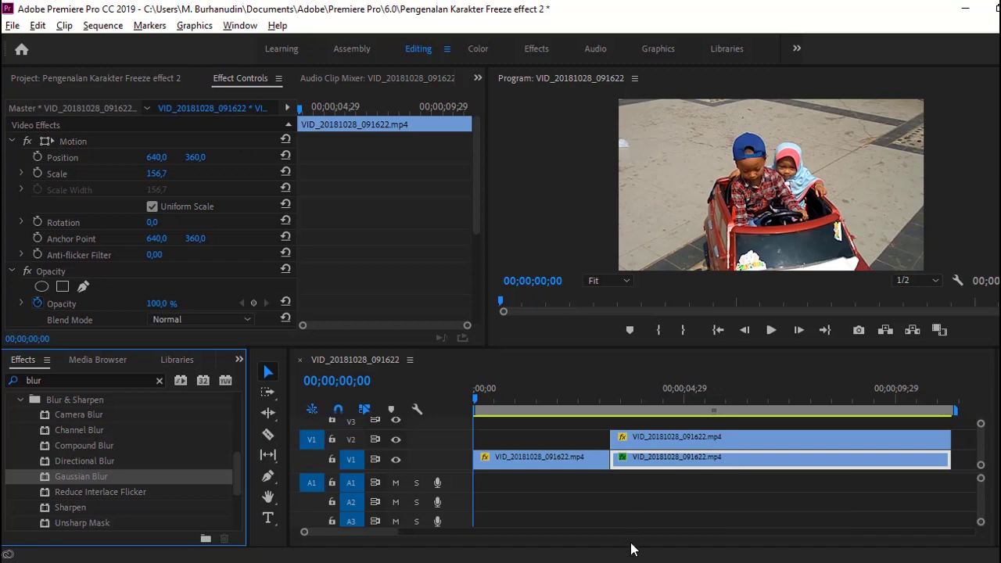
left_click(659, 460)
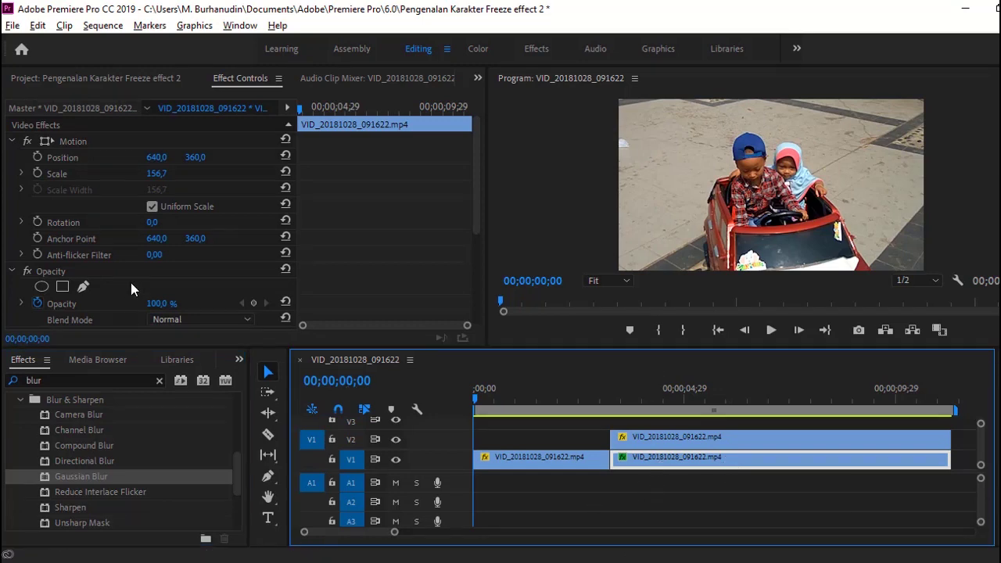
Set Blurriness to 25 with Repeat Edge Pixels on, then scrub to check the blur.
scroll(133, 274, "down", 3)
scroll(133, 269, "down", 2)
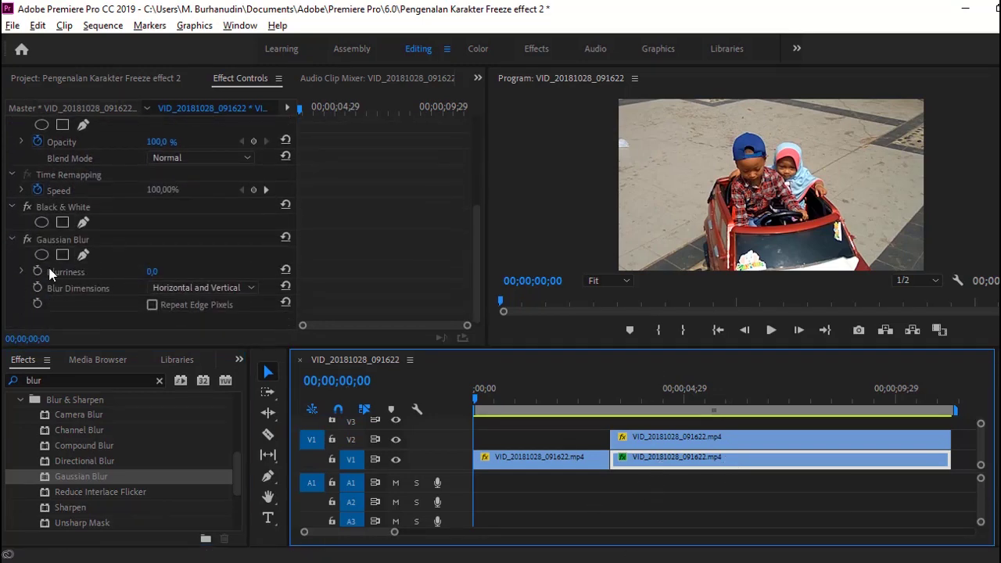
left_click(150, 270)
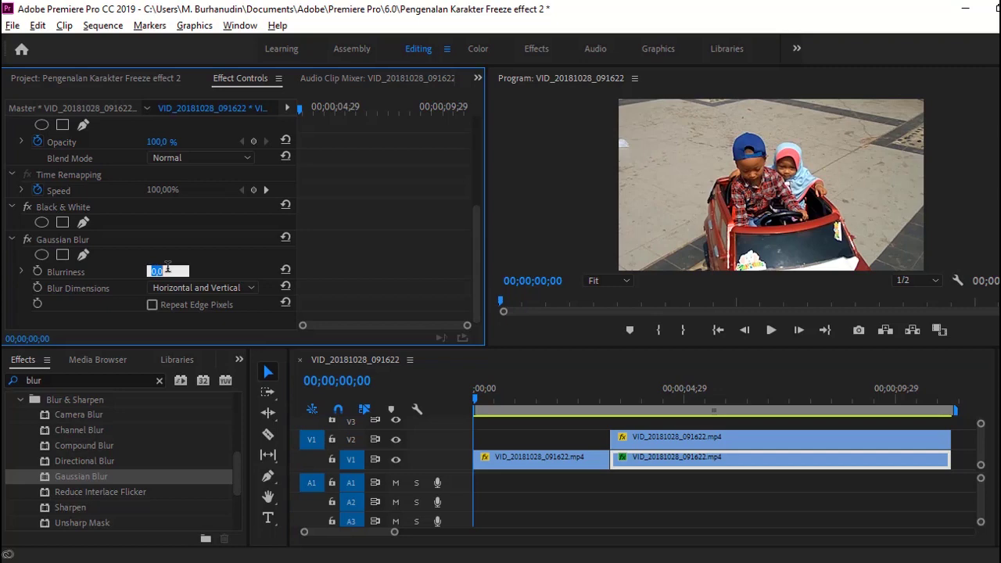
type("25")
key("Return")
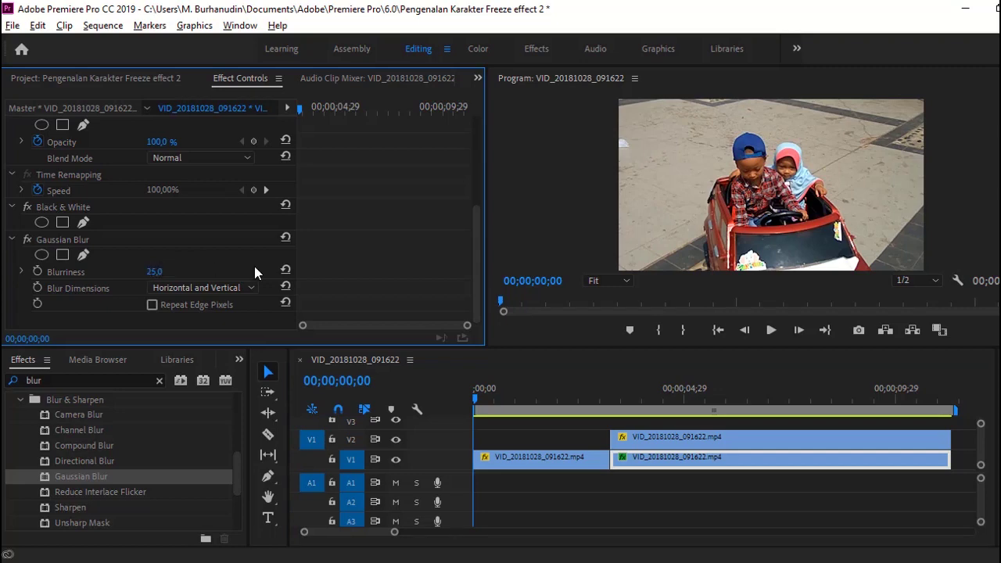
left_click(181, 307)
left_click(200, 288)
left_click(196, 303)
left_click(597, 403)
left_click_drag(598, 409, 571, 403)
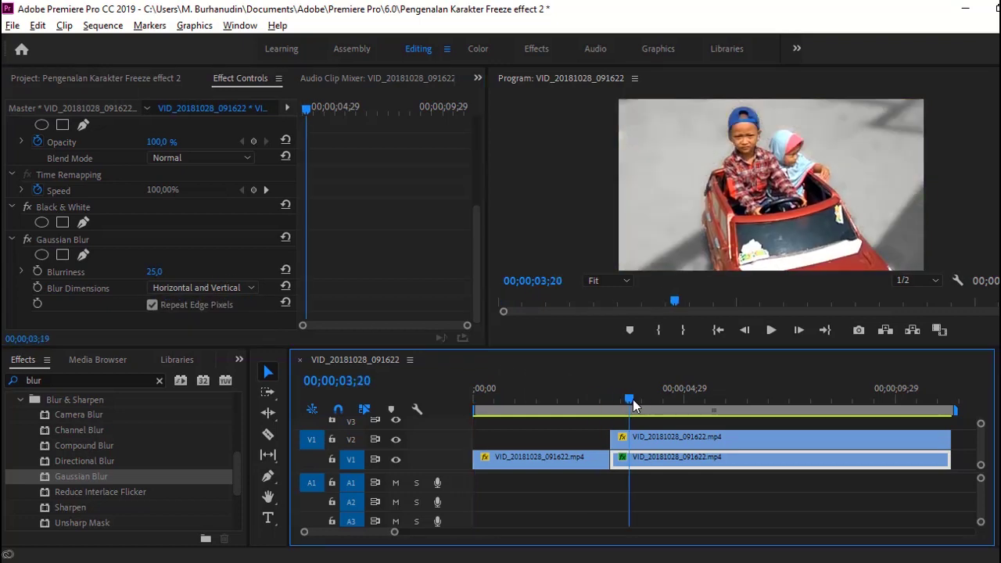
left_click(628, 404)
left_click(154, 271)
type("24")
key("Return")
left_click(155, 271)
type("30")
key("Return")
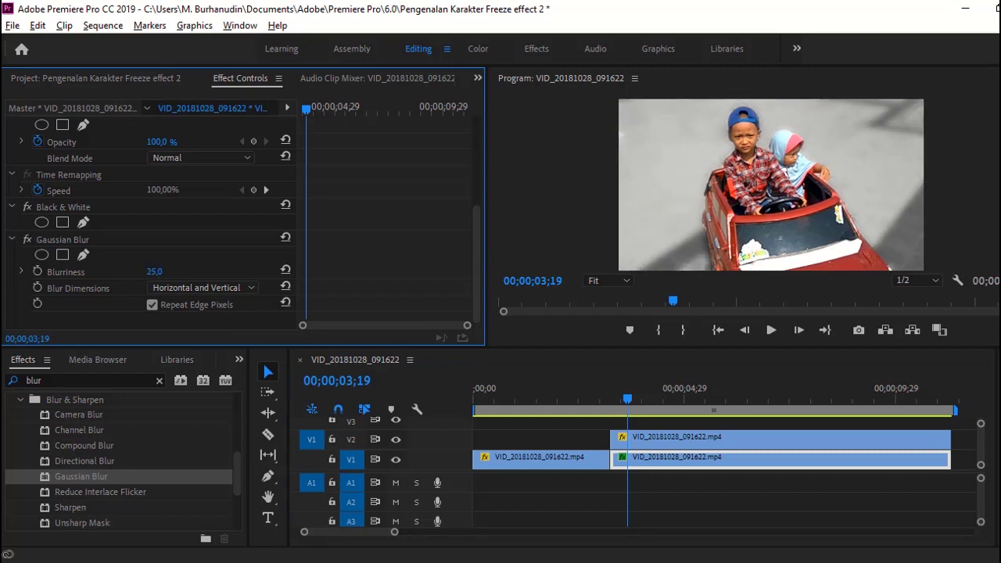
left_click(564, 403)
left_click(767, 331)
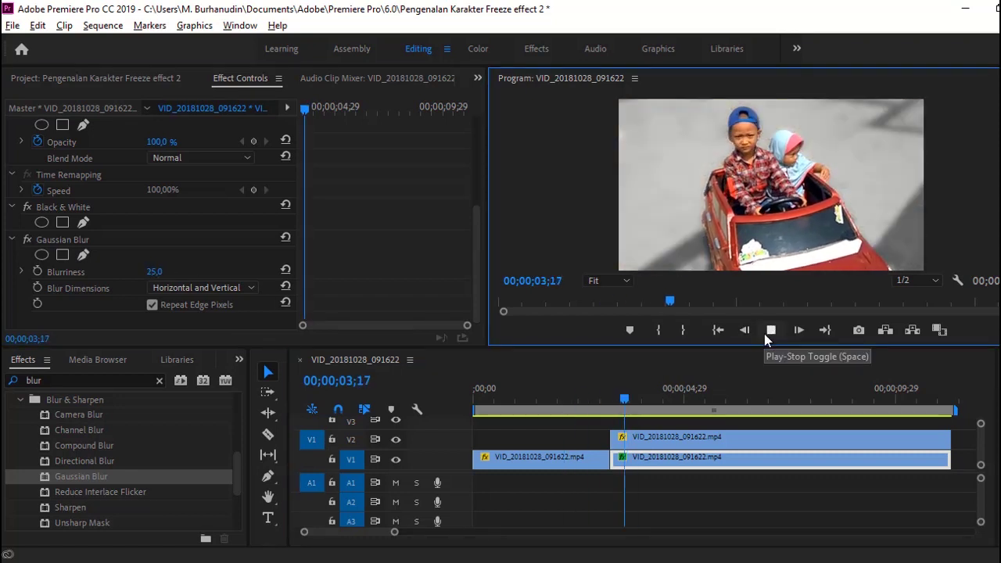
left_click(767, 332)
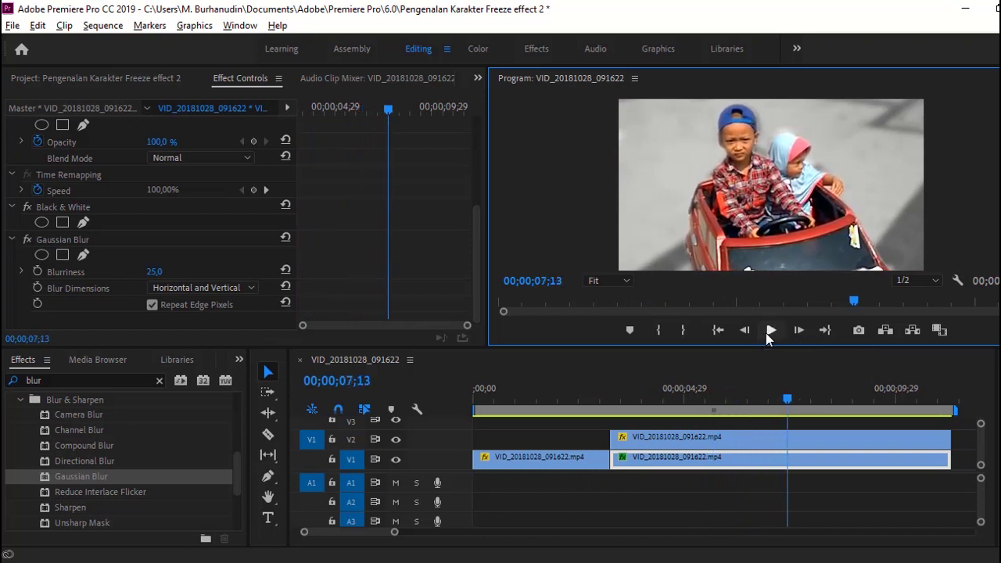
left_click(733, 466)
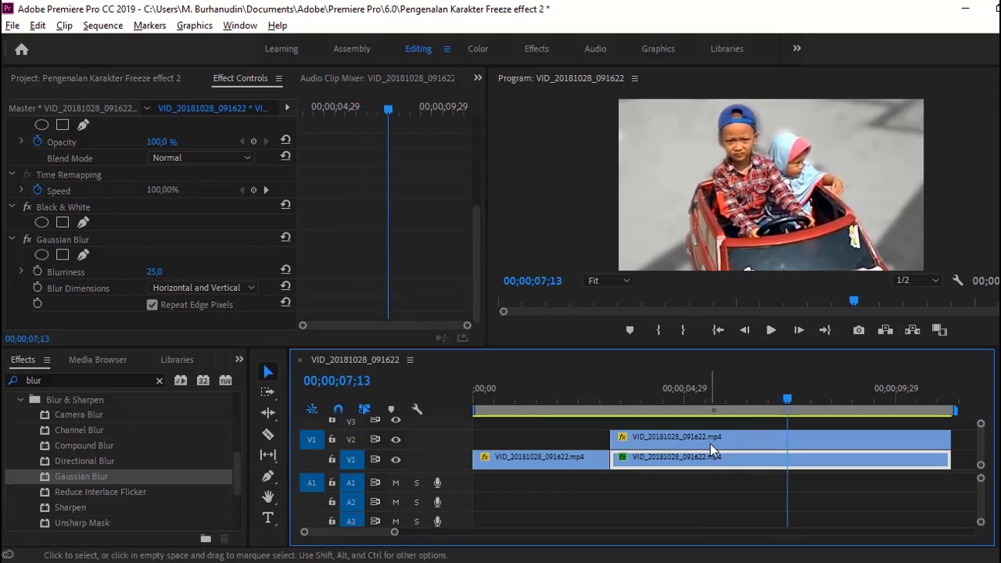
left_click_drag(49, 381, 18, 383)
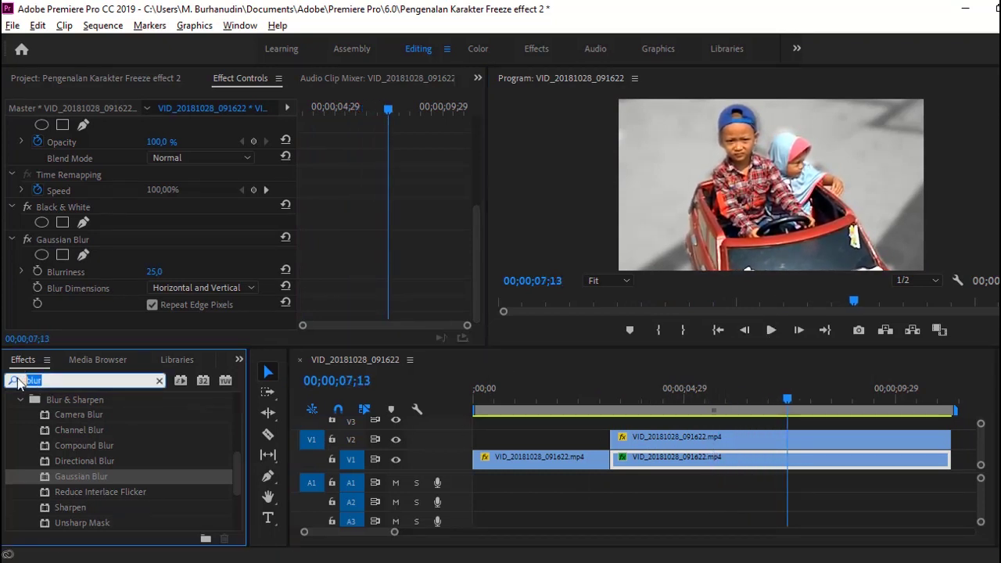
Search 'shad', nest the V2 kids clip as Nested Sequence 02, and drop Radial Shadow on it.
type("s")
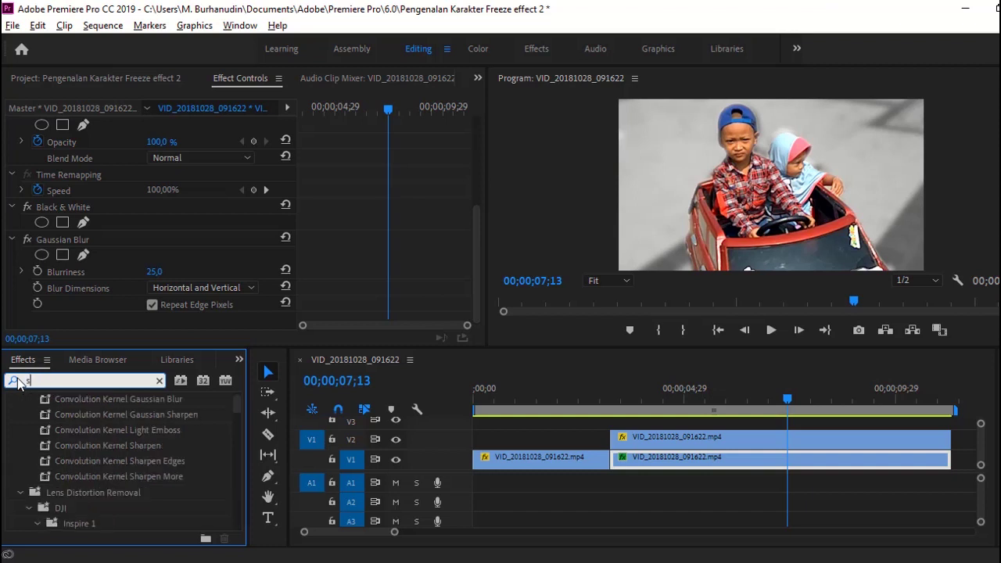
type("hadow")
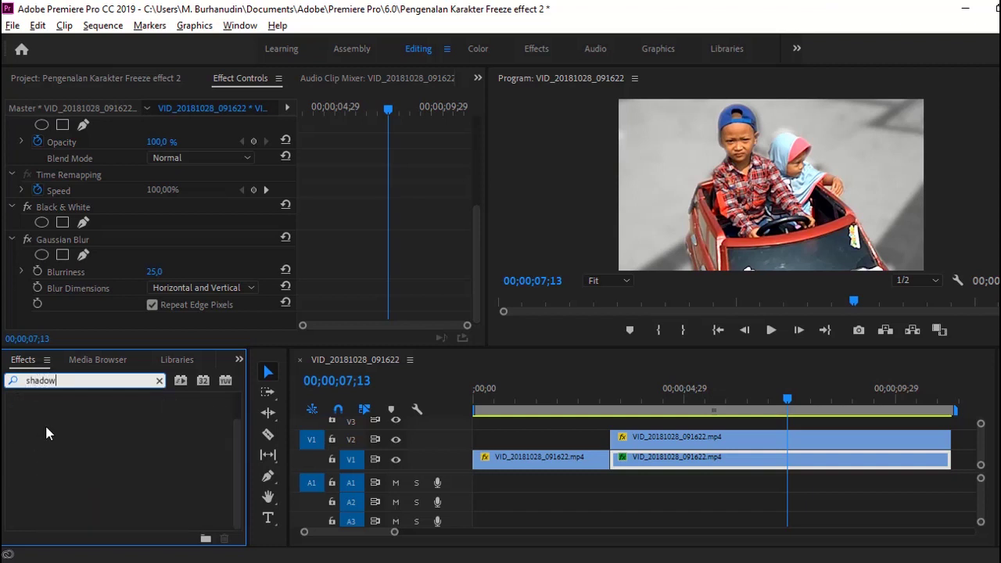
left_click(44, 423)
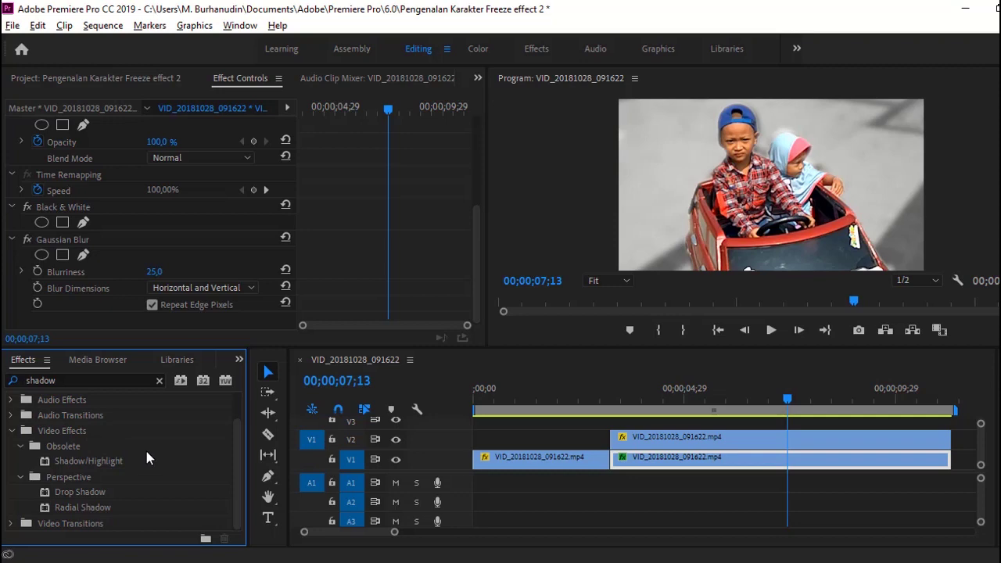
left_click(69, 509)
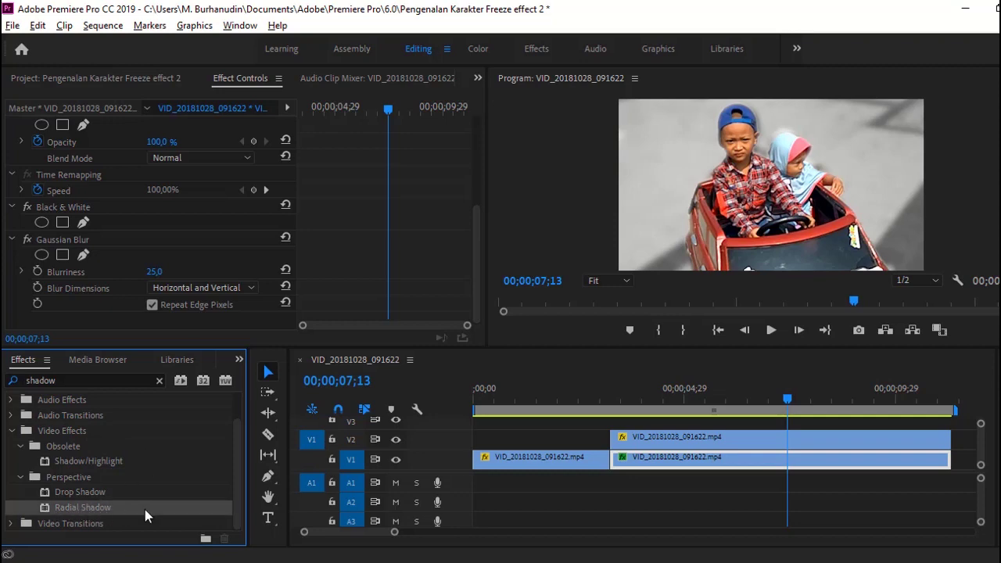
right_click(724, 433)
left_click(747, 375)
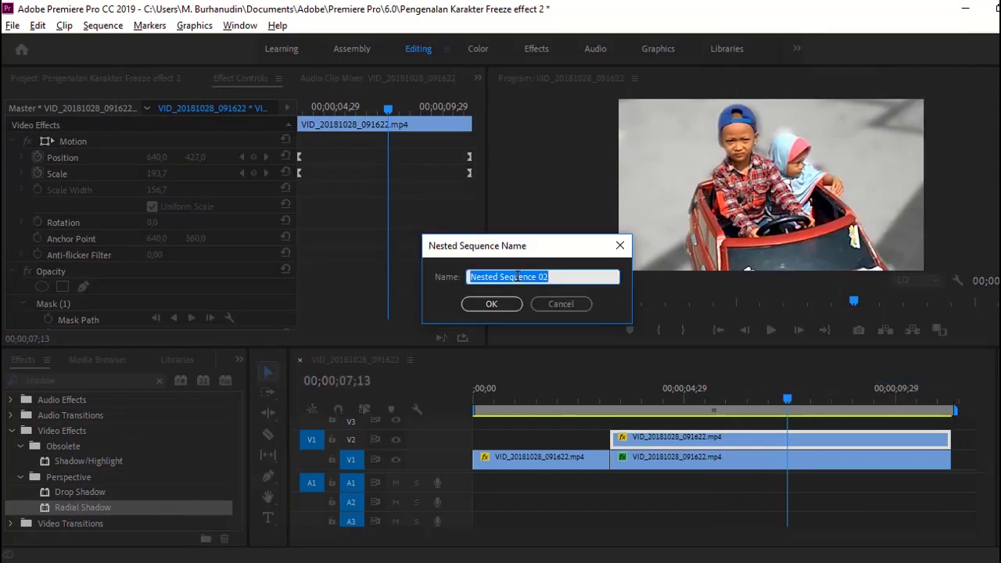
left_click(491, 305)
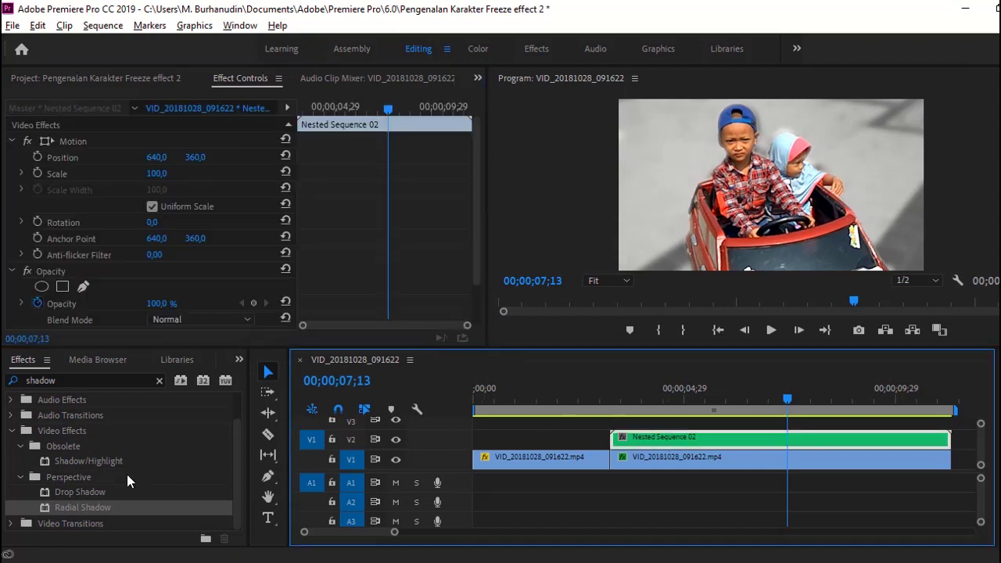
left_click_drag(78, 507, 663, 443)
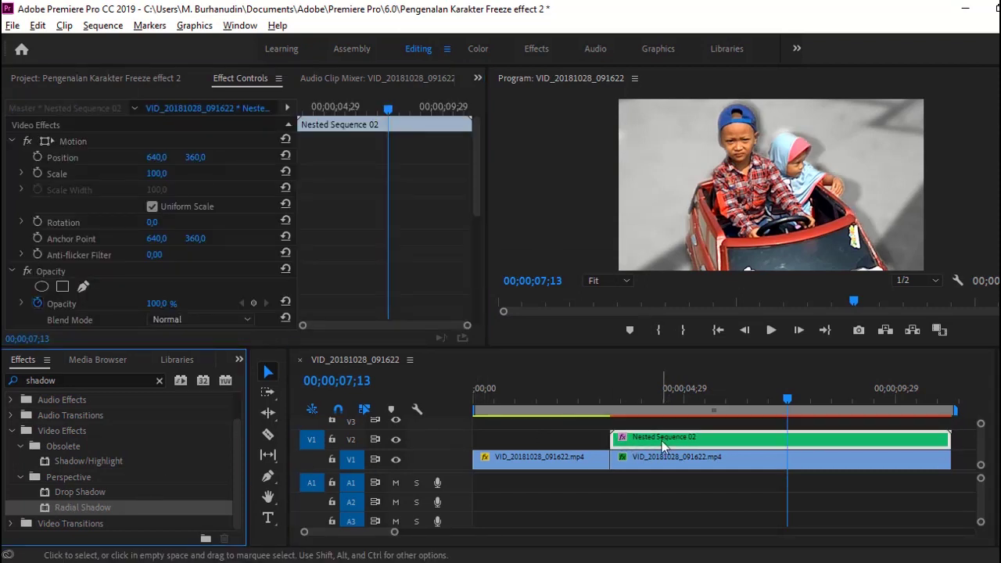
left_click(670, 239)
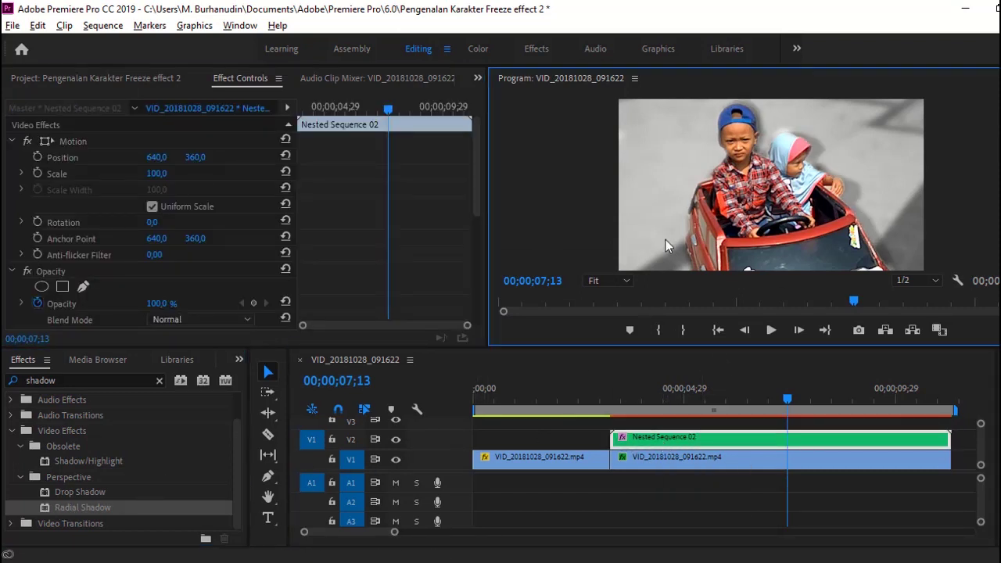
Open Nested Sequence 02 to inspect its contents, then return to the main sequence.
double_click(759, 436)
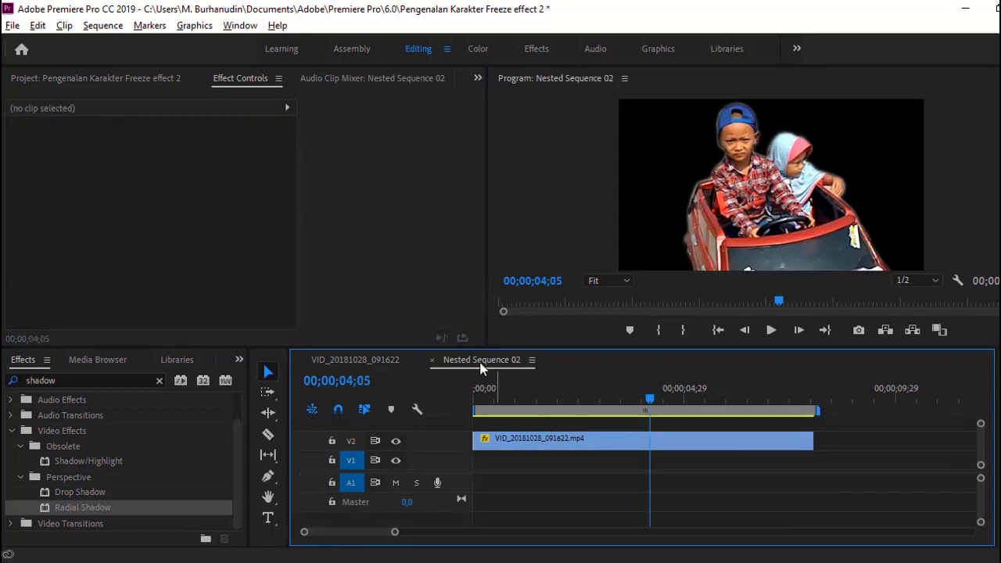
left_click_drag(532, 401, 467, 397)
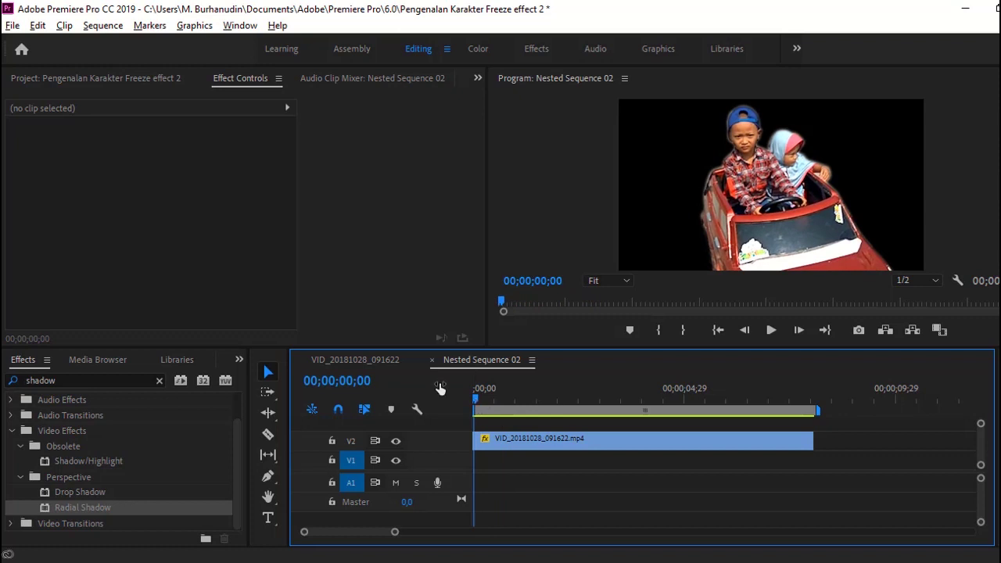
left_click(356, 360)
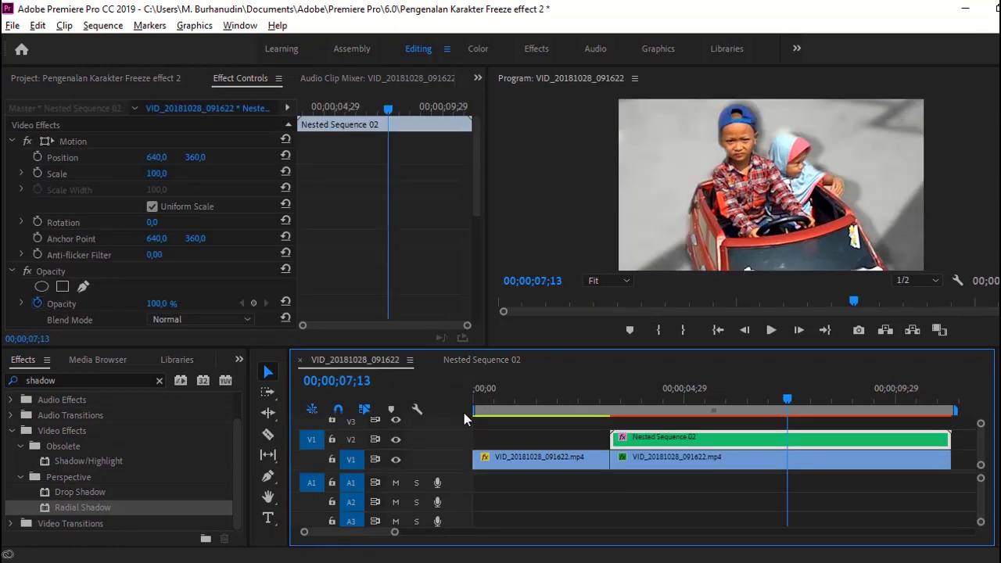
Set the Radial Shadow colour to white (FFFFFF) and its opacity to 100%.
scroll(200, 225, "down", 3)
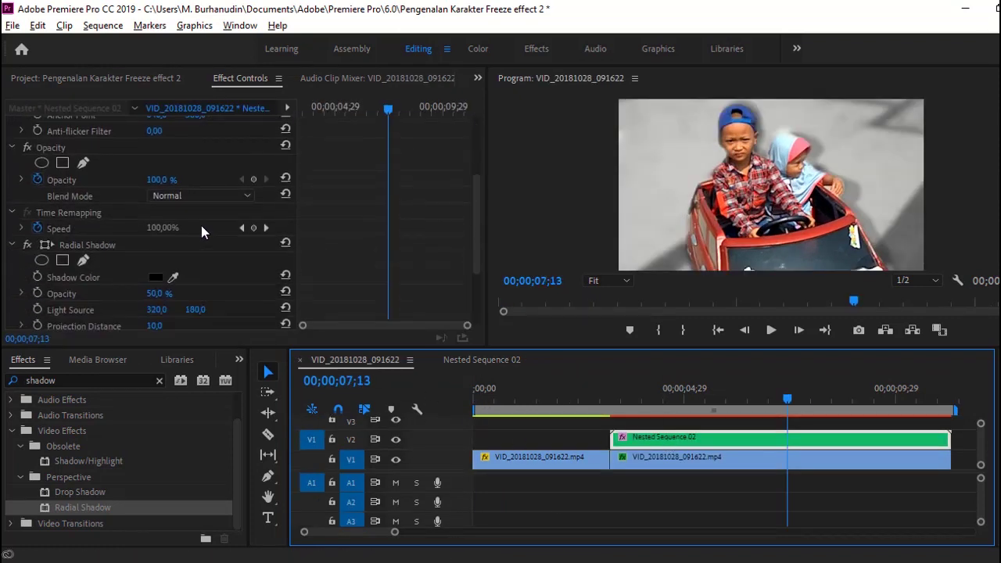
scroll(201, 226, "down", 2)
left_click(156, 200)
left_click_drag(374, 387, 354, 412)
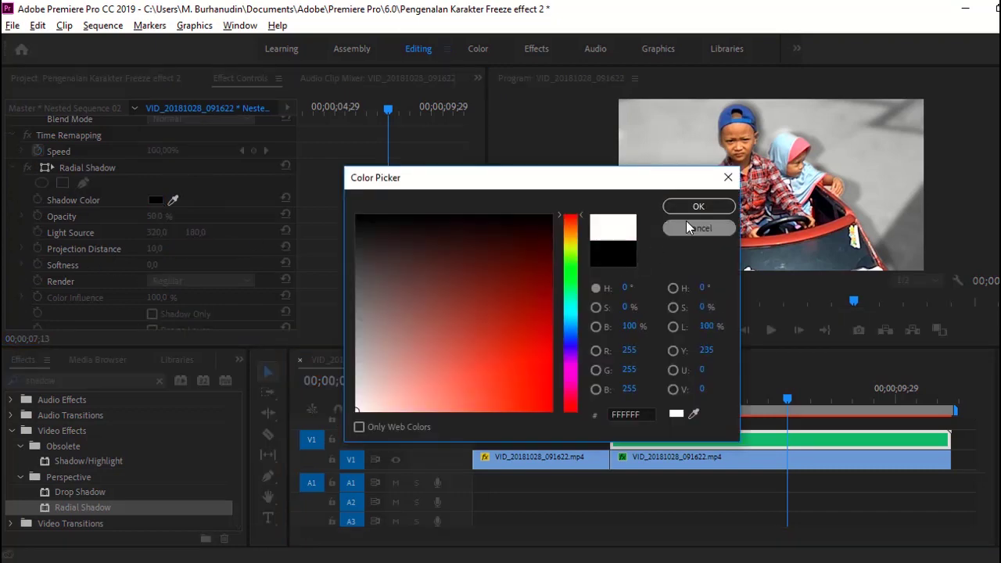
left_click(698, 206)
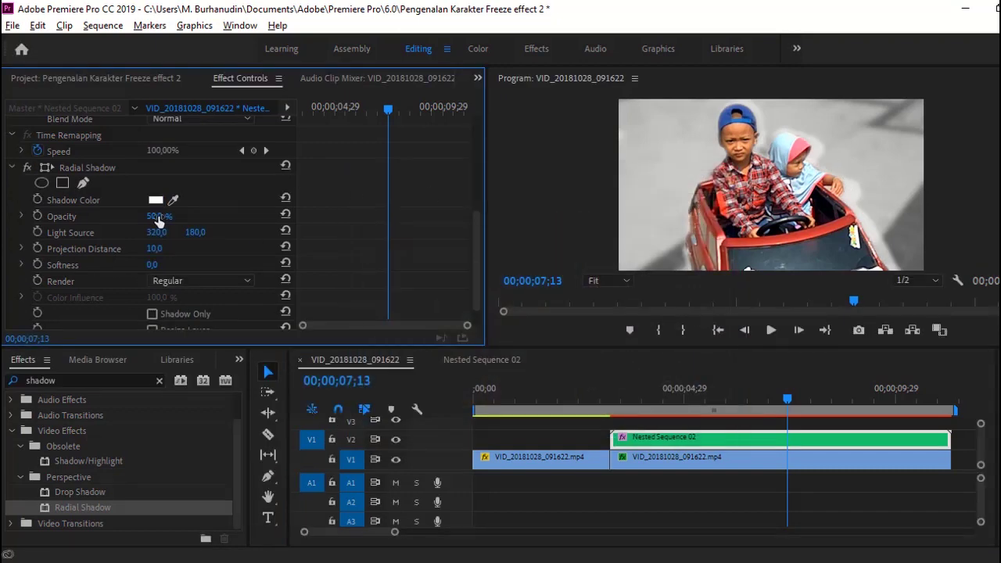
left_click_drag(156, 216, 166, 219)
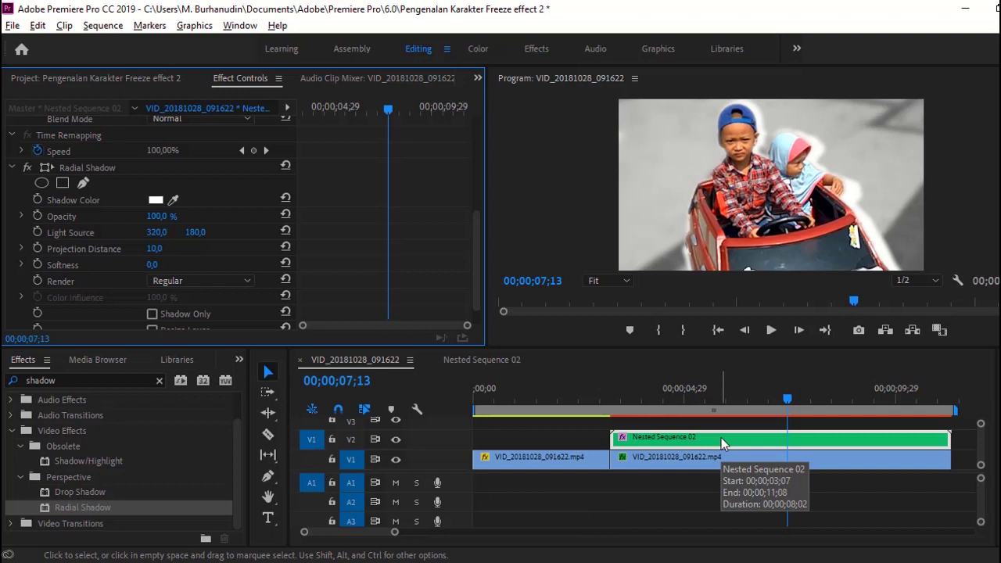
double_click(625, 438)
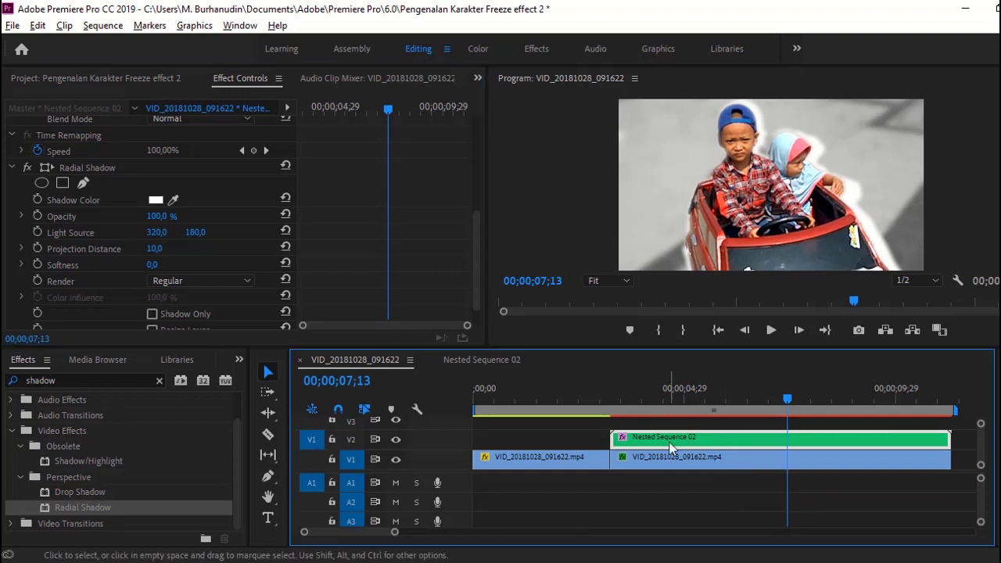
Try a mask feather of 74 on the kids' cut-out, return it to 0, then go back to VID_20181028_091622.
left_click(524, 442)
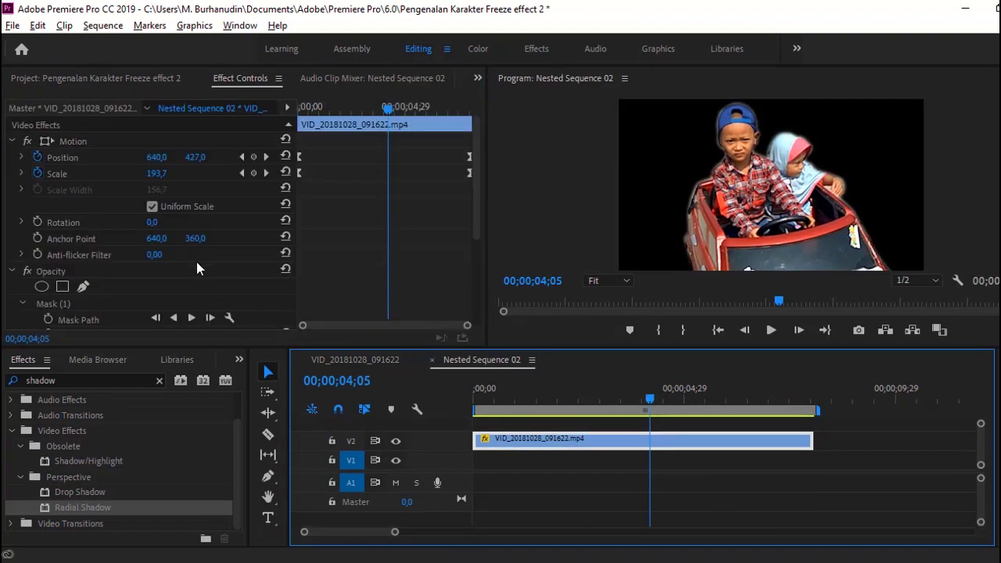
scroll(196, 262, "down", 2)
left_click(156, 258)
type("74")
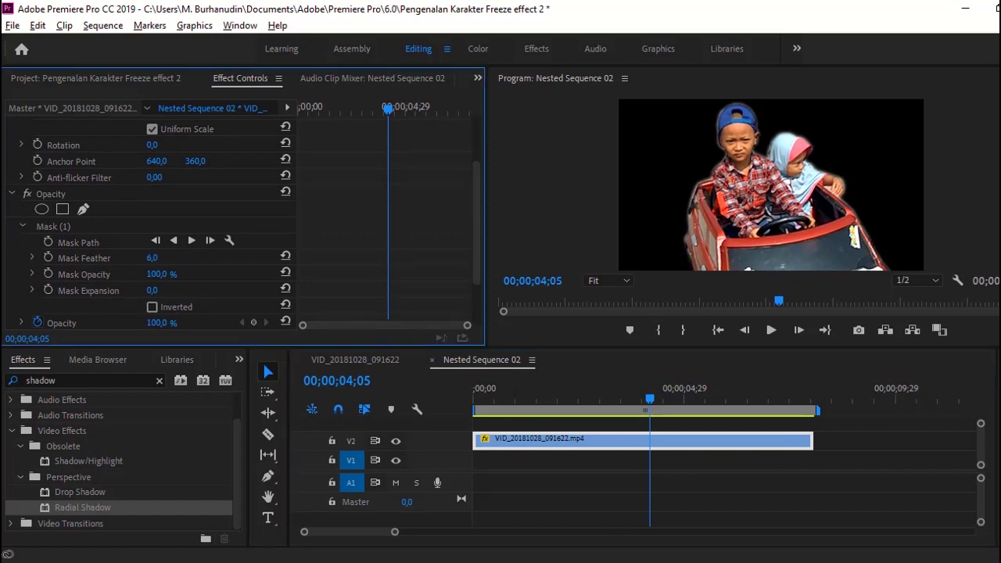
key("Return")
left_click_drag(155, 258, 118, 258)
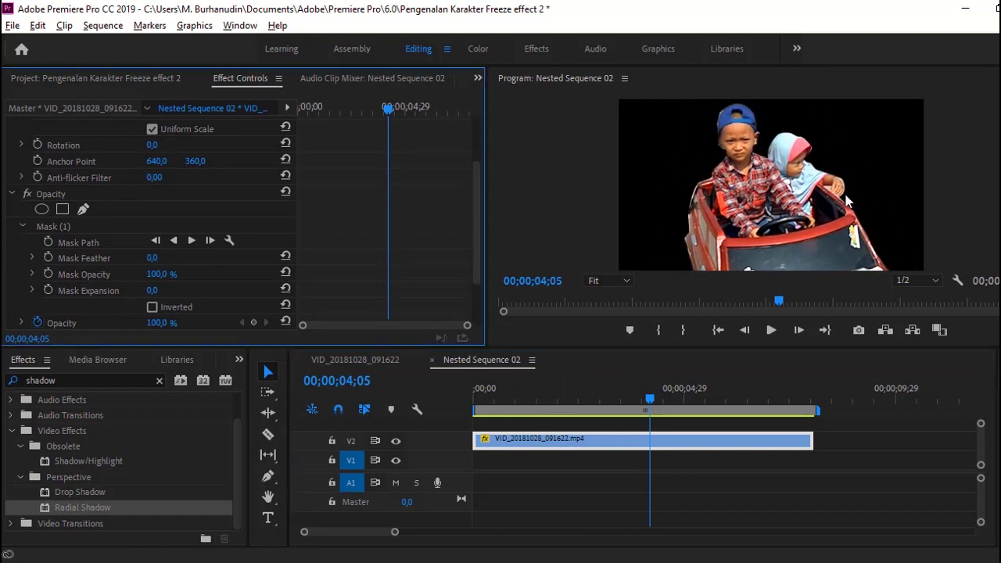
left_click(383, 355)
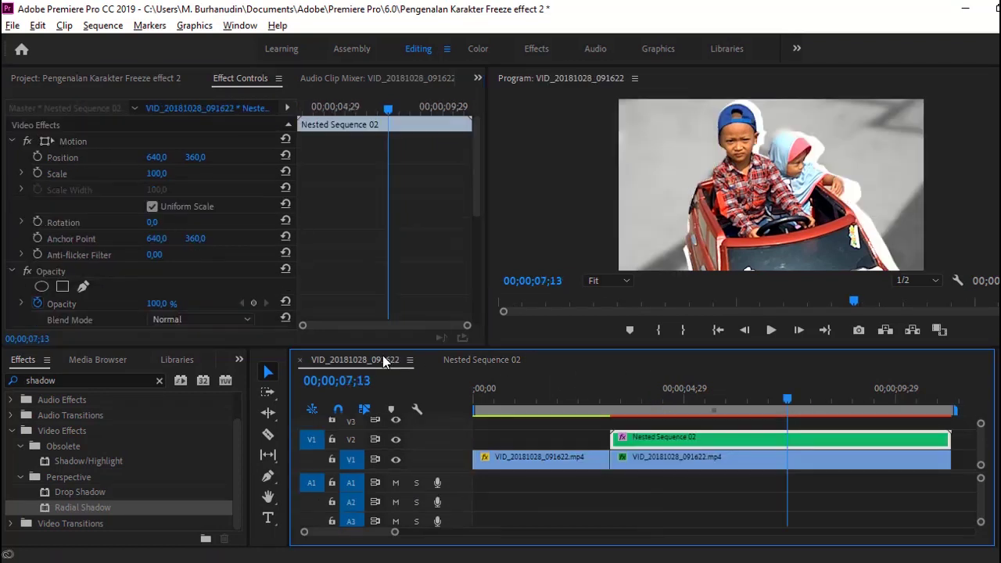
Move the Radial Shadow light source to 506,0 / 124,0 and preview the outline.
scroll(208, 254, "down", 5)
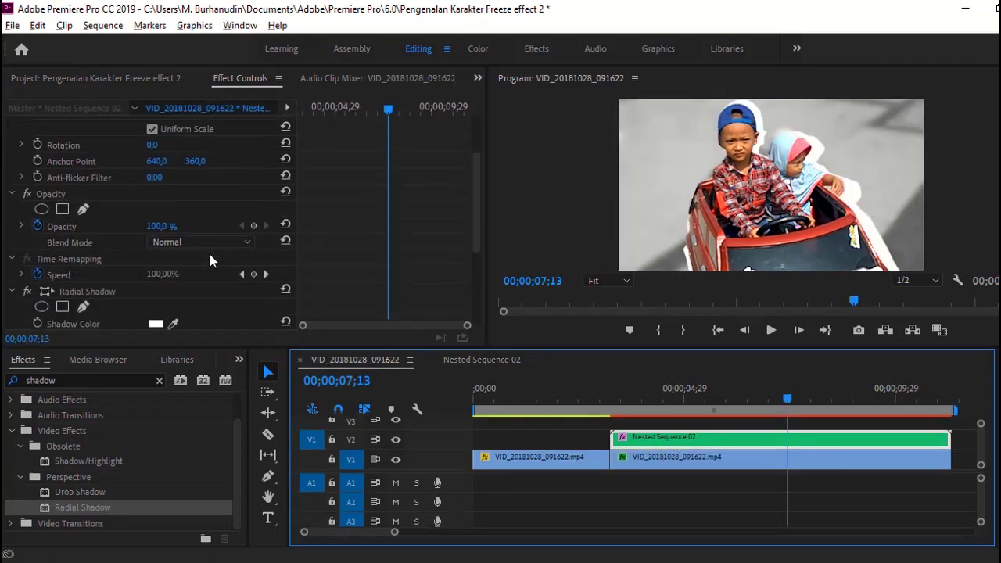
scroll(211, 256, "down", 2)
left_click_drag(159, 210, 329, 209)
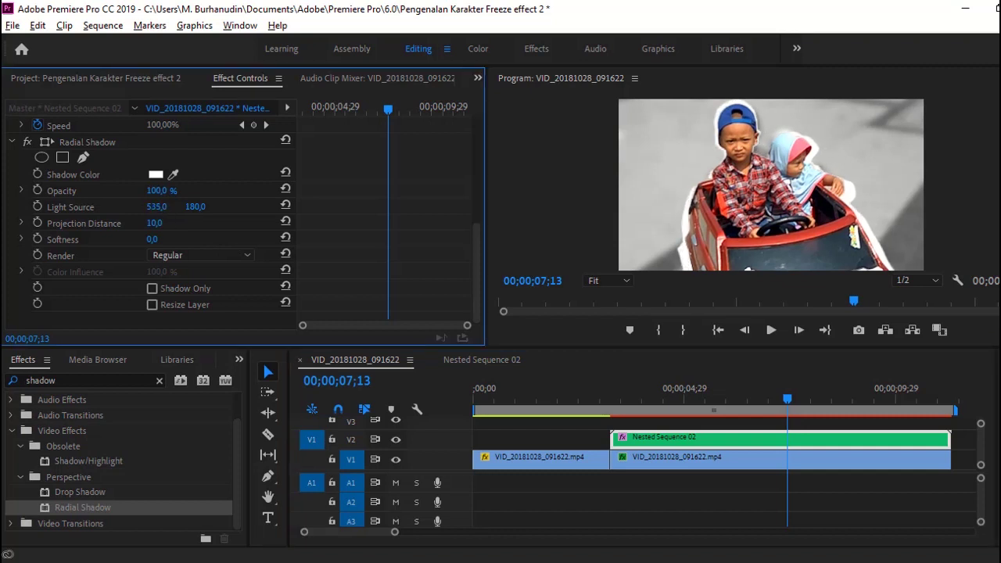
mouse_move(747, 141)
left_mouse_down()
mouse_move(734, 156)
mouse_move(735, 138)
left_mouse_up()
mouse_move(157, 206)
left_mouse_down()
mouse_move(218, 206)
mouse_move(127, 208)
left_mouse_up()
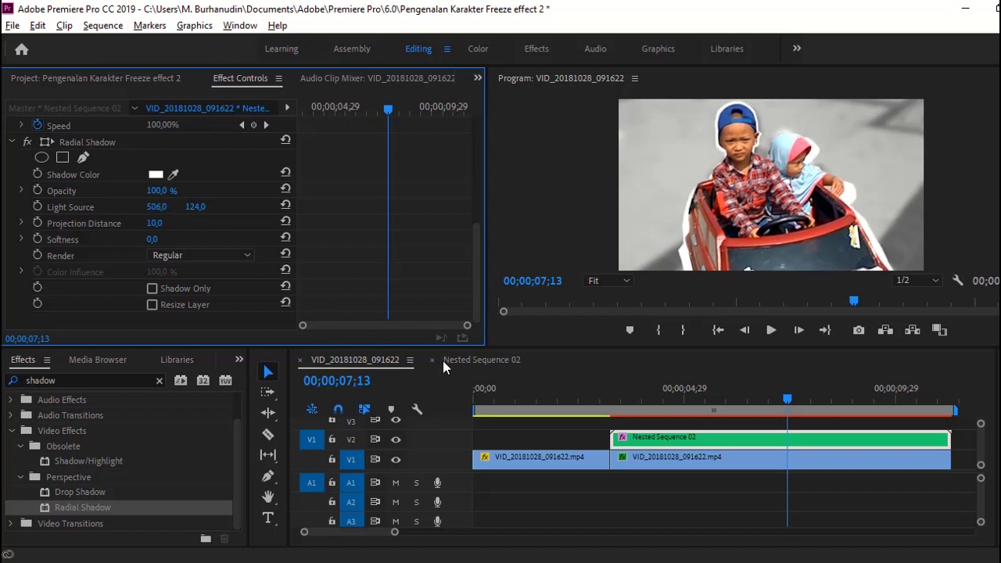
left_click_drag(611, 395, 722, 397)
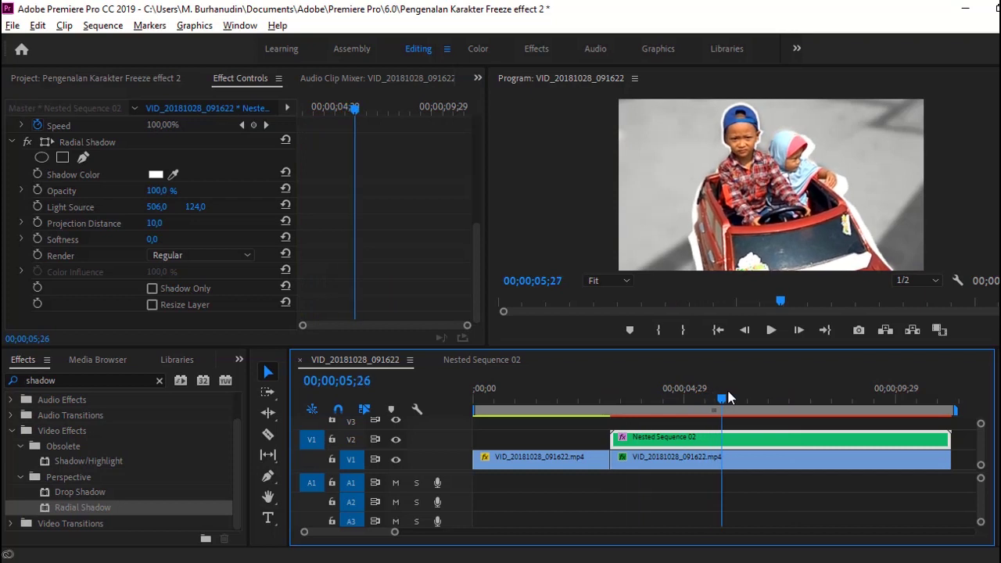
left_click_drag(727, 398, 693, 397)
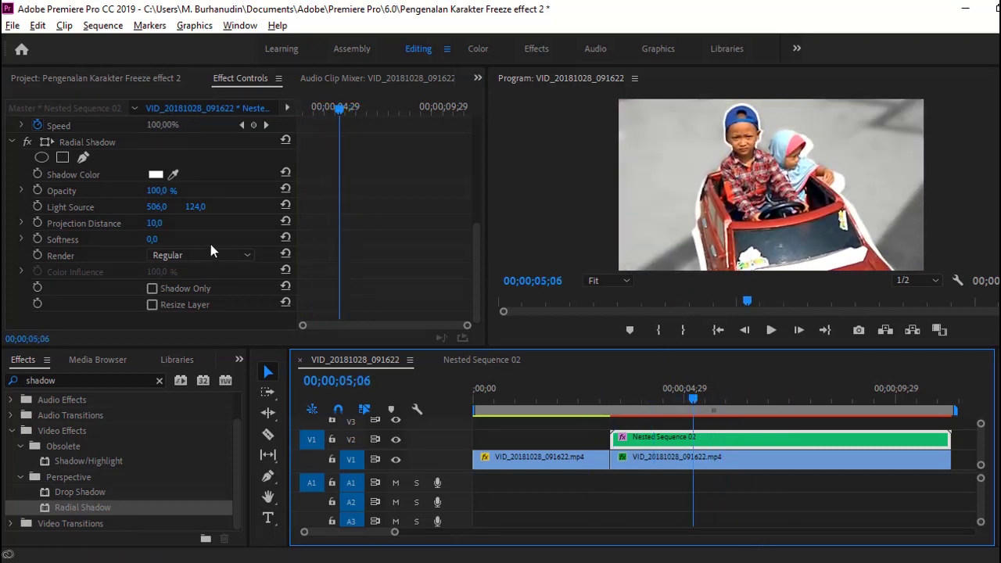
Set Projection Distance to 5, deselect the clip, and lift Nested Sequence 02 higher.
left_click(157, 224)
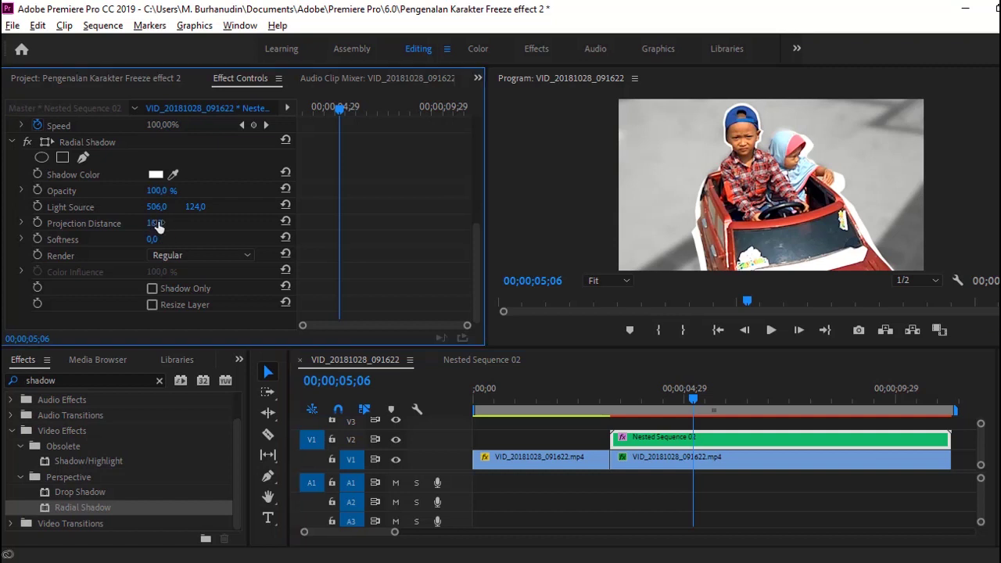
type("5")
key("Return")
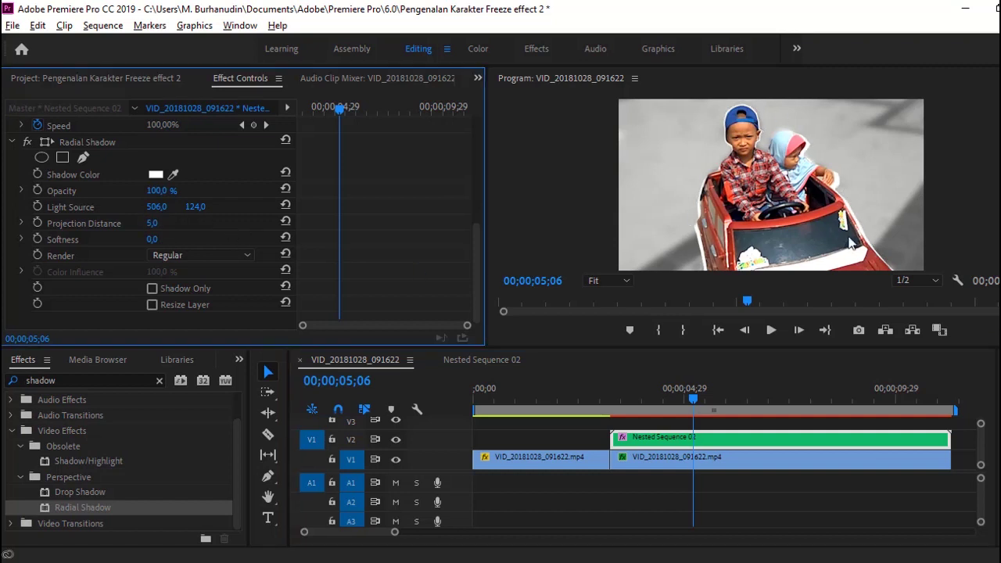
left_click(532, 446)
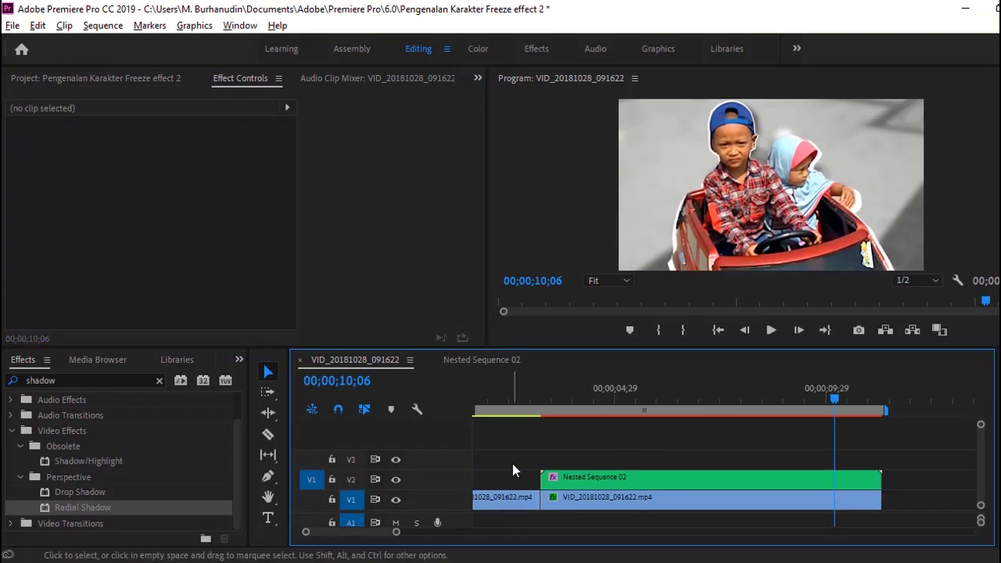
left_click_drag(676, 475, 677, 445)
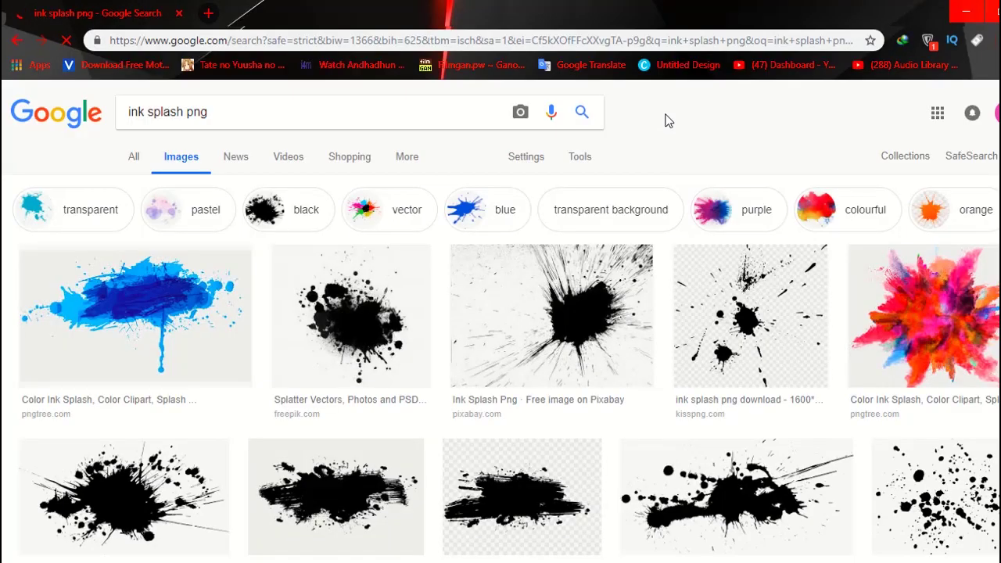
Open the black paint splatter vector from the 'ink splash png' results to save it.
scroll(668, 120, "down", 2)
scroll(668, 121, "down", 2)
scroll(667, 125, "down", 3)
scroll(667, 129, "down", 5)
scroll(667, 131, "down", 1)
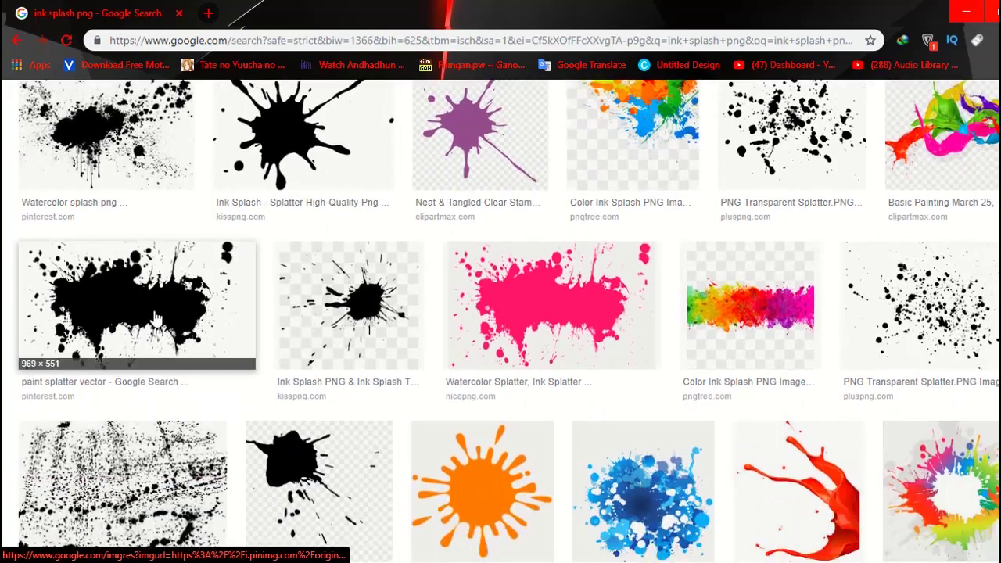
left_click(156, 320)
right_click(330, 328)
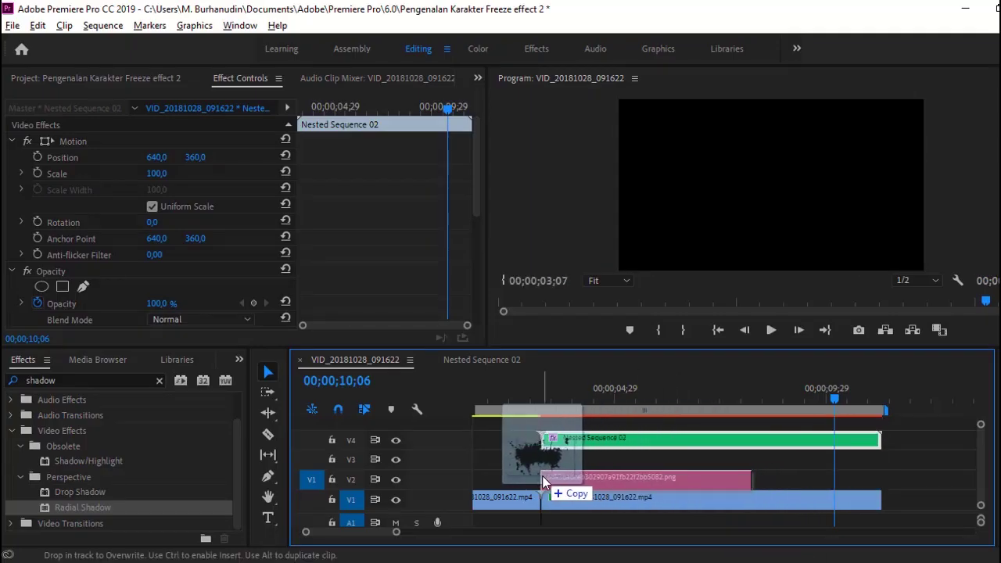
Place the splash PNG on V2 under the kids and lengthen it to match.
left_click_drag(700, 486, 542, 475)
left_click(578, 399)
left_click_drag(749, 479, 880, 476)
Keyframe the splash's Scale from 191 to 129,4 with Bezier easing and save the project.
mouse_move(156, 174)
left_mouse_down()
mouse_move(235, 174)
mouse_move(217, 174)
left_mouse_up()
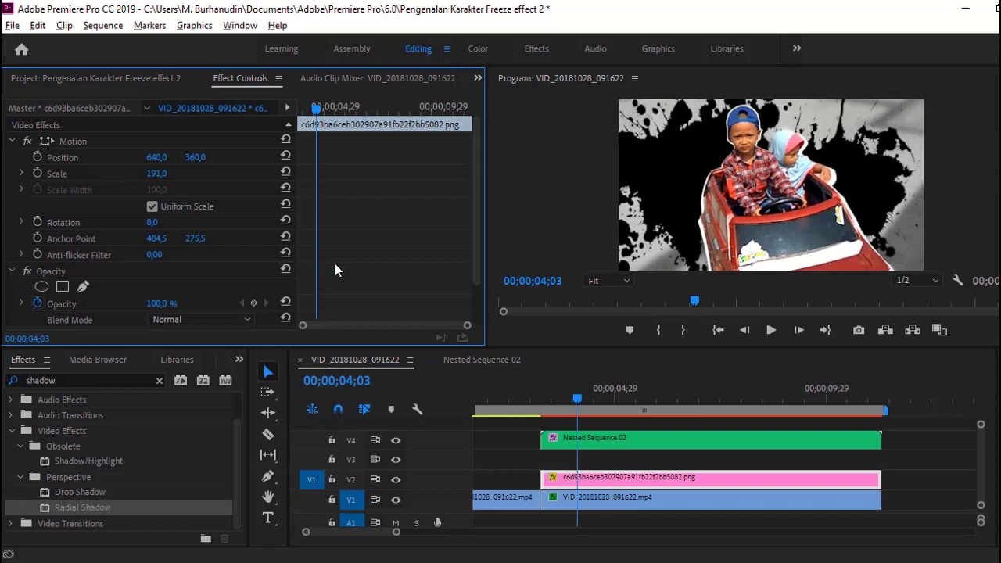
left_click(37, 173)
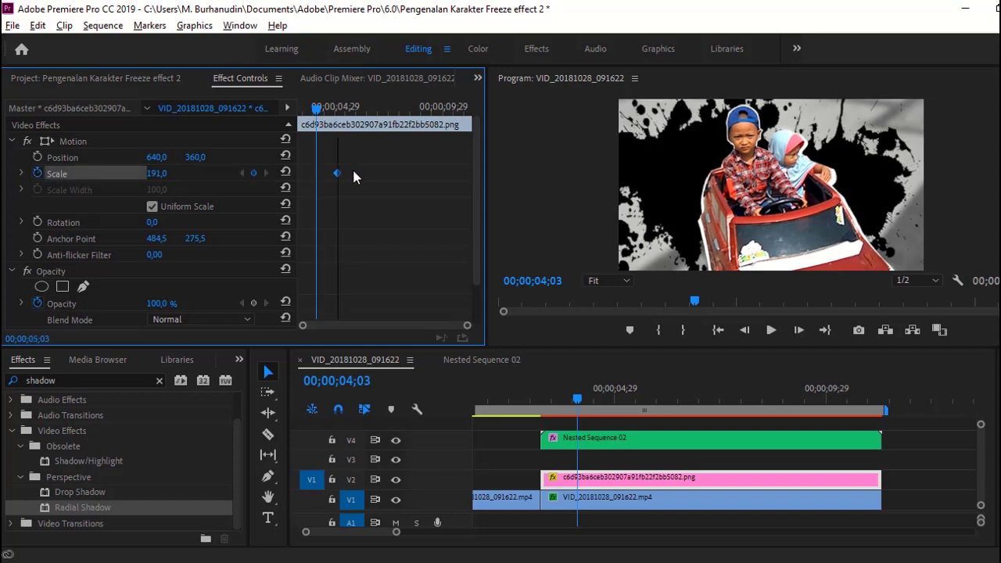
mouse_move(157, 173)
left_mouse_down()
mouse_move(117, 173)
mouse_move(154, 173)
left_mouse_up()
left_click_drag(316, 172, 300, 173)
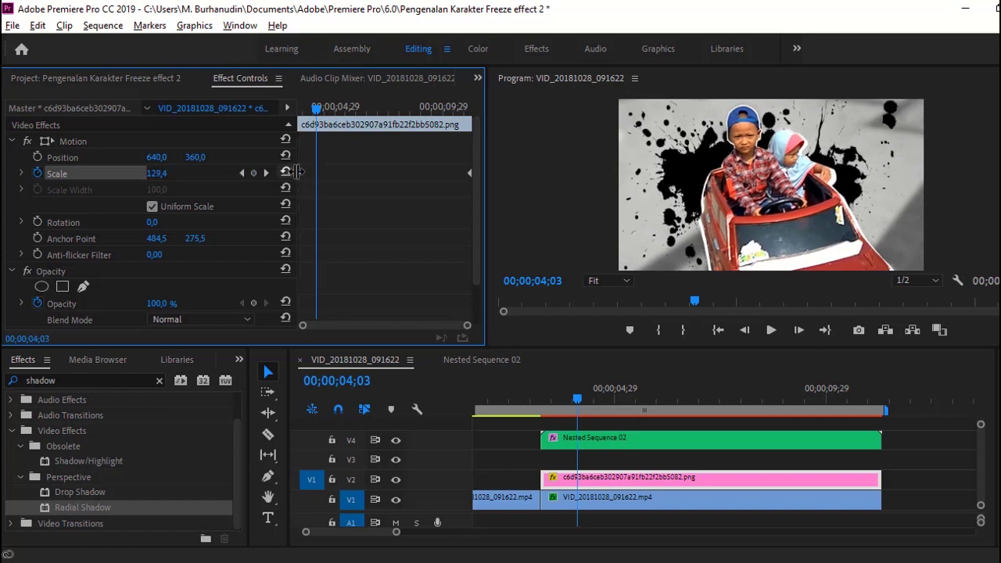
right_click(300, 173)
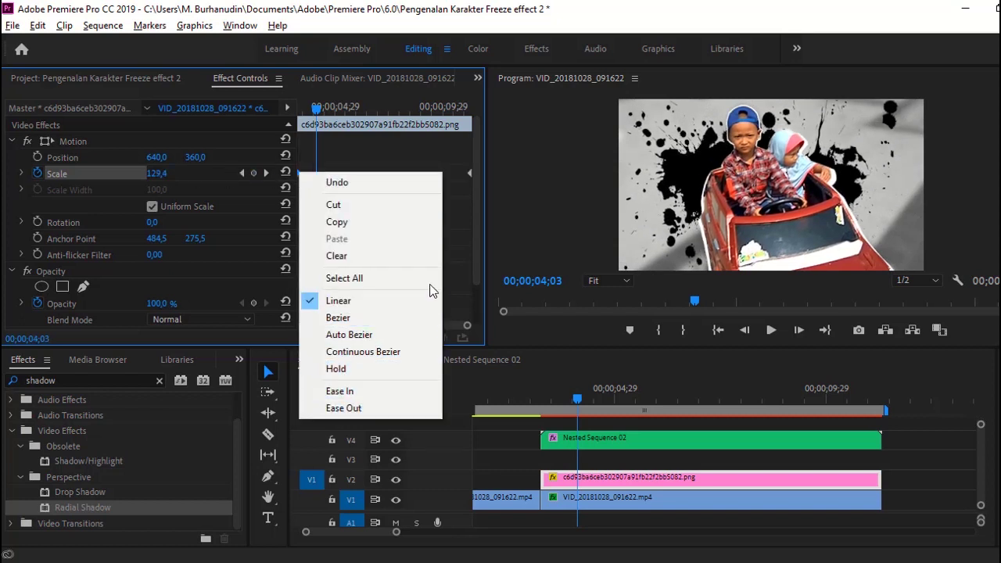
left_click(344, 317)
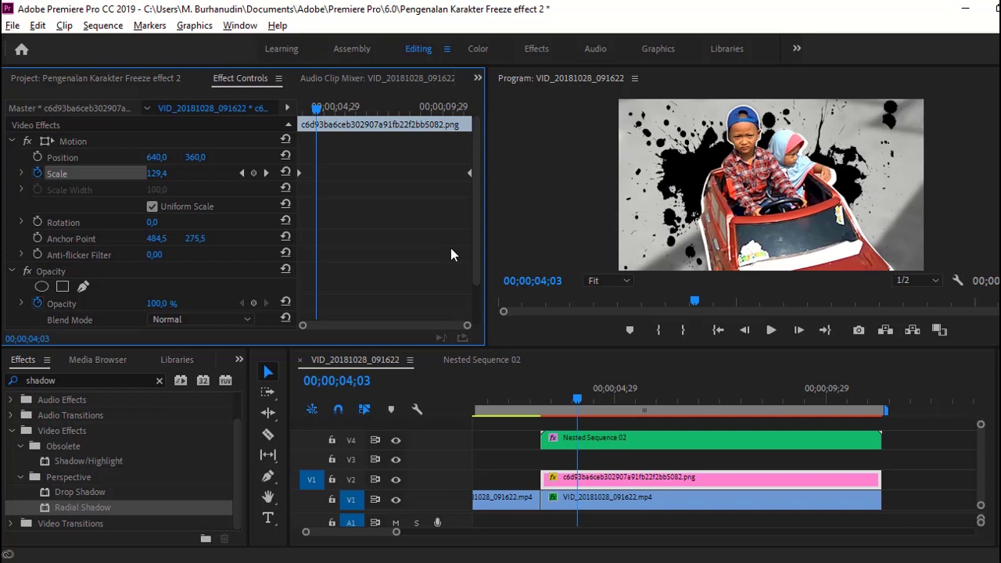
key("ctrl+s")
Apply the Change to Color effect to the splash clip.
double_click(86, 380)
type("colo")
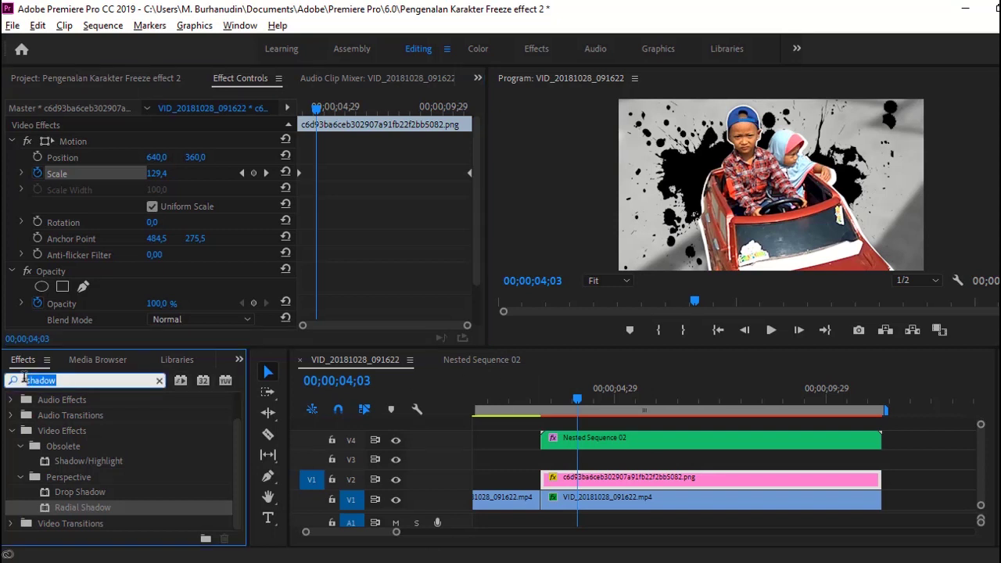
type("r")
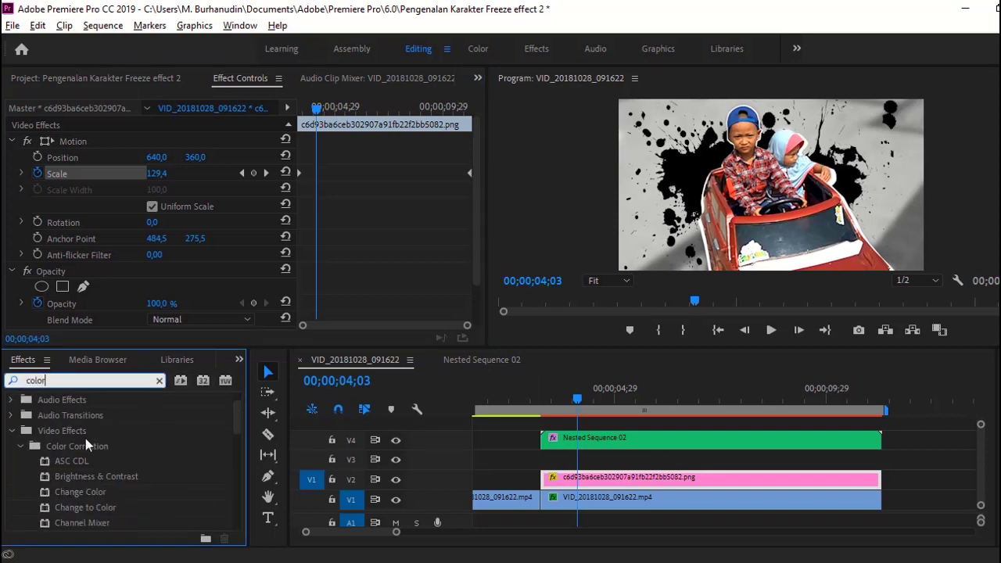
left_click(166, 399)
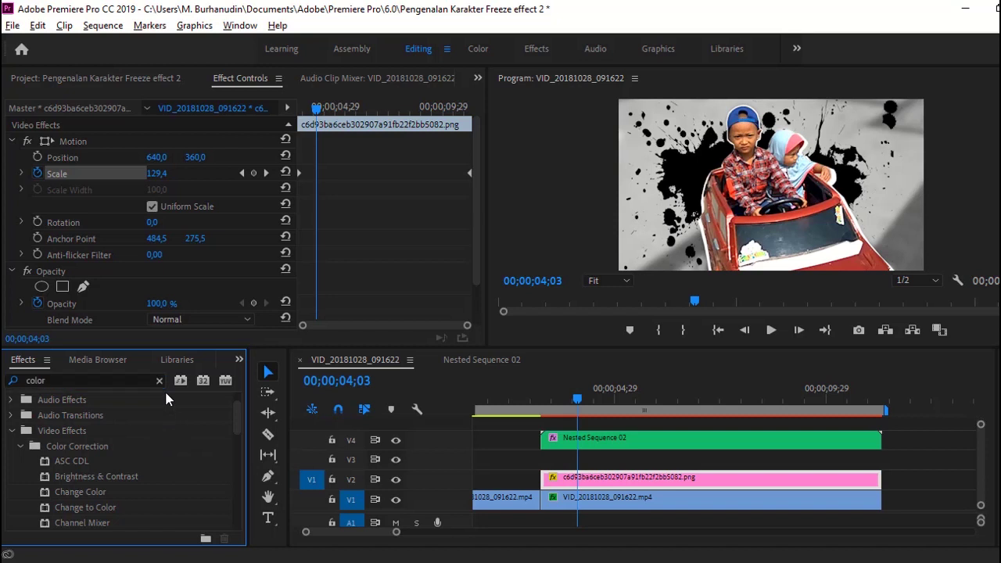
scroll(159, 426, "down", 1)
left_click(56, 475)
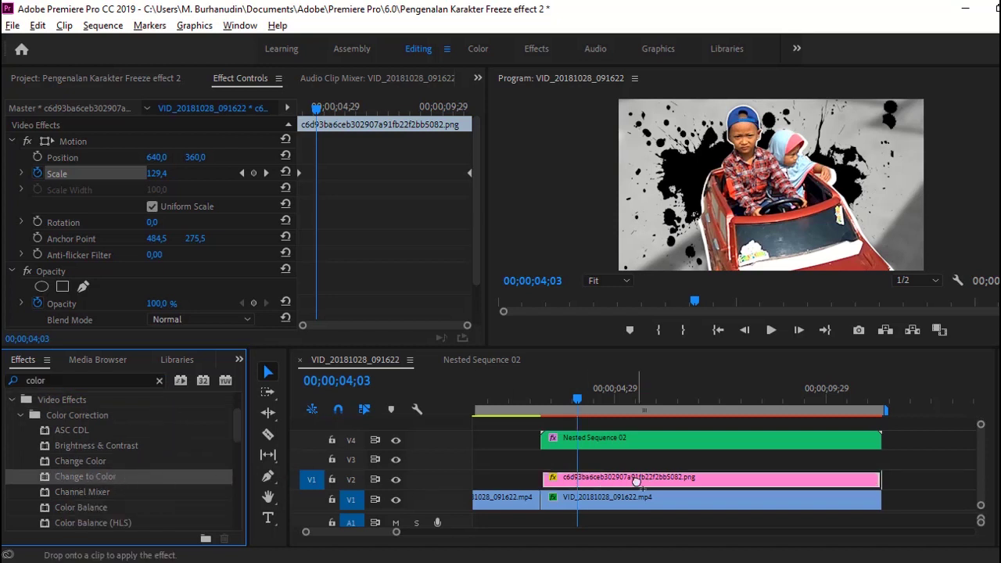
left_click_drag(100, 483, 637, 481)
Sample the splatter's black as the From colour and the car's red as the To colour.
scroll(186, 219, "down", 5)
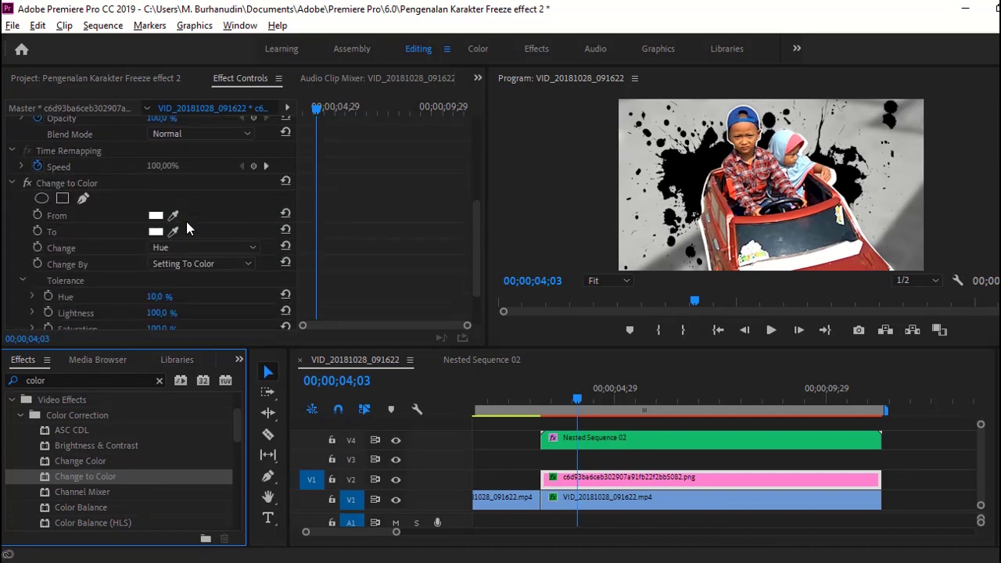
left_click(173, 215)
left_click(695, 167)
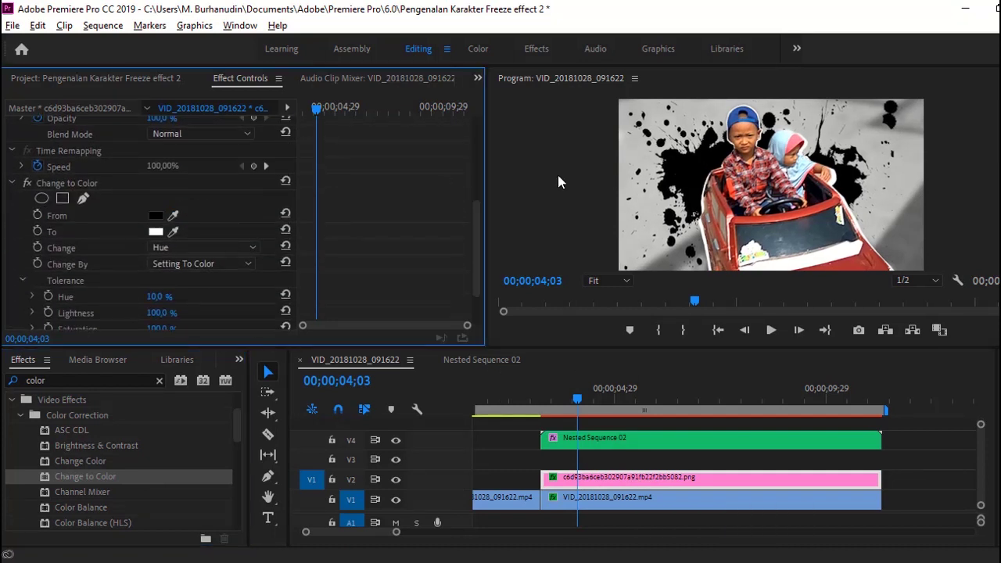
left_click(823, 239)
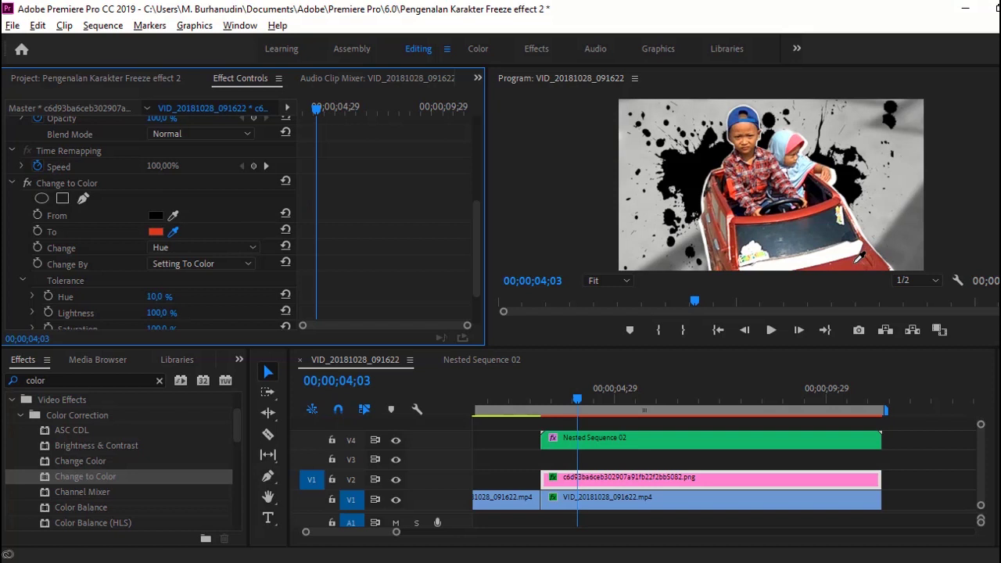
Set Change By to Setting To Color and Change to Hue, Lightness & Saturation.
left_click(220, 264)
left_click(219, 292)
left_click(220, 248)
left_click(219, 258)
left_click(219, 265)
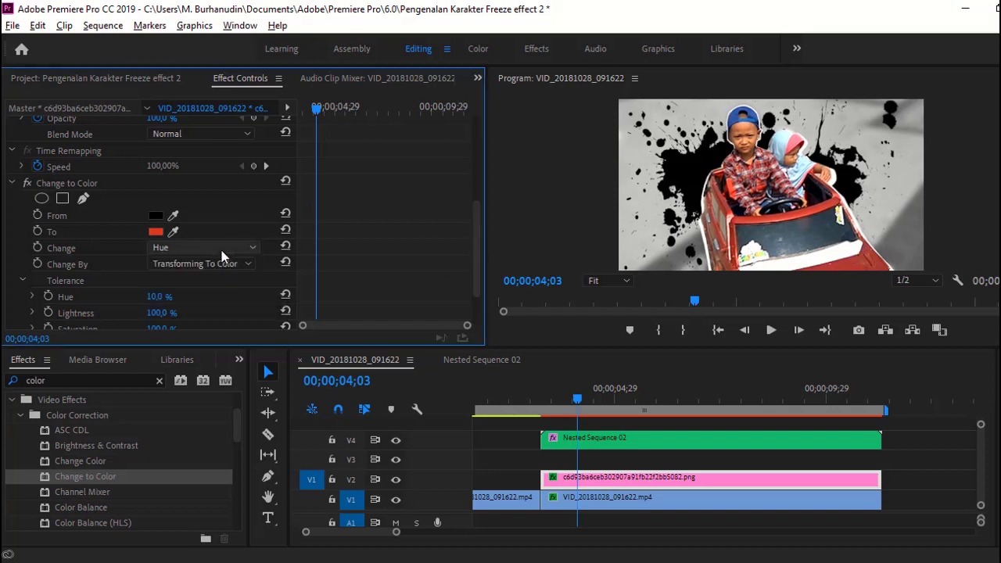
left_click(218, 276)
left_click(215, 248)
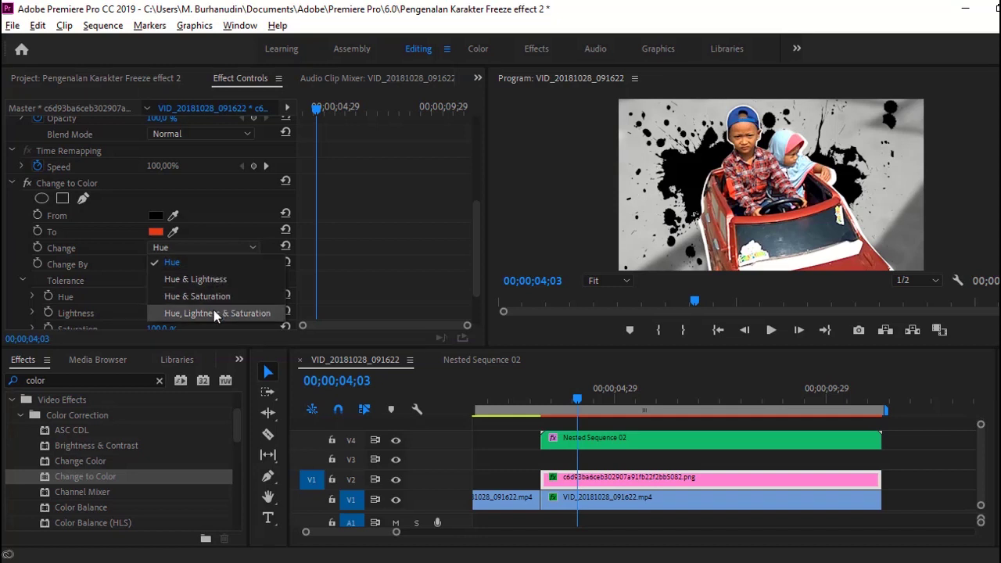
left_click(214, 310)
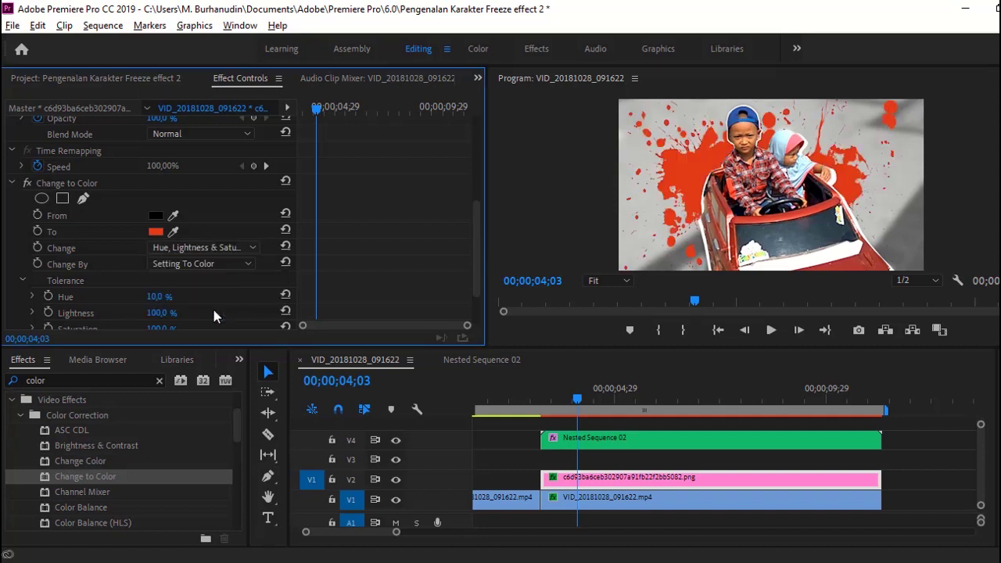
left_click(541, 399)
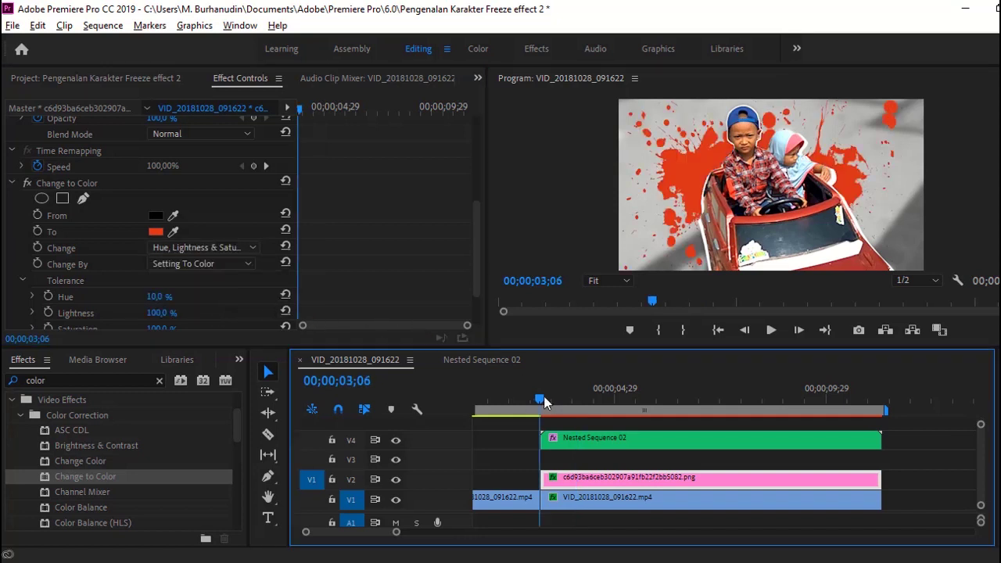
Play the splash section from 2;20 to check the red splash.
left_click(771, 330)
left_click(517, 399)
left_click(773, 329)
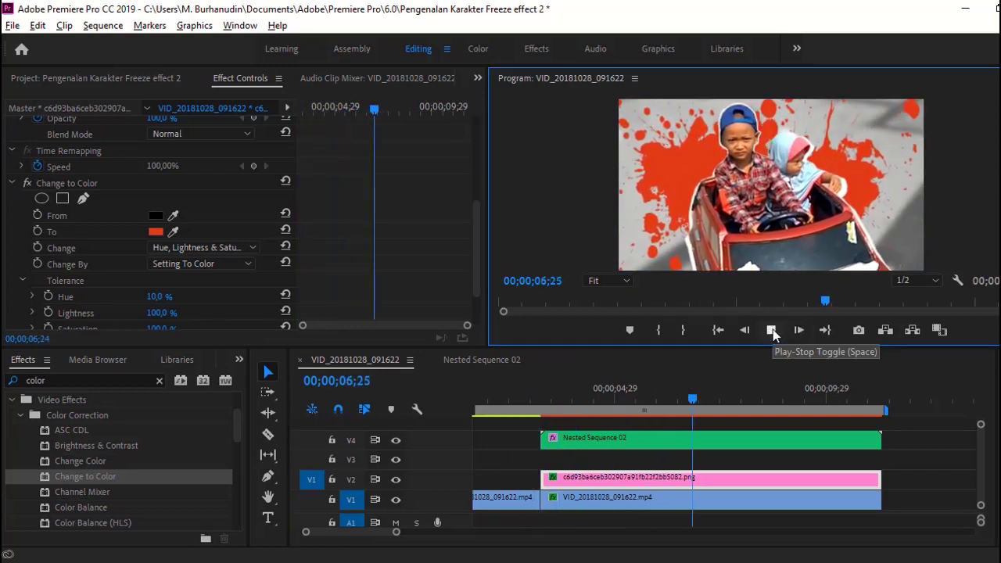
left_click(771, 330)
left_click(533, 400)
Drag the splash's final Scale keyframe earlier and replay to check the faster zoom.
left_click_drag(534, 400, 560, 400)
scroll(467, 274, "up", 4)
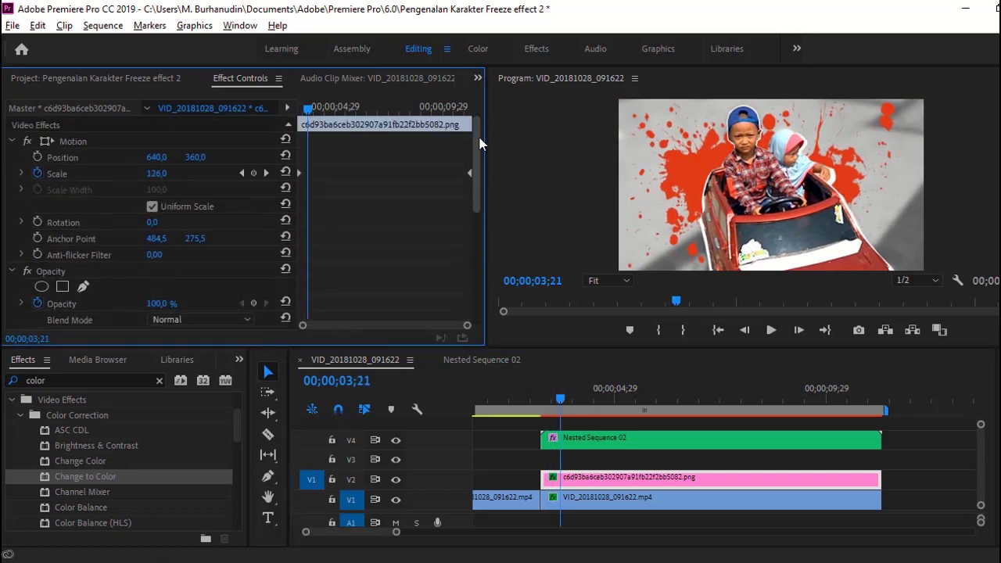
mouse_move(307, 108)
left_mouse_down()
mouse_move(427, 109)
mouse_move(297, 128)
left_mouse_up()
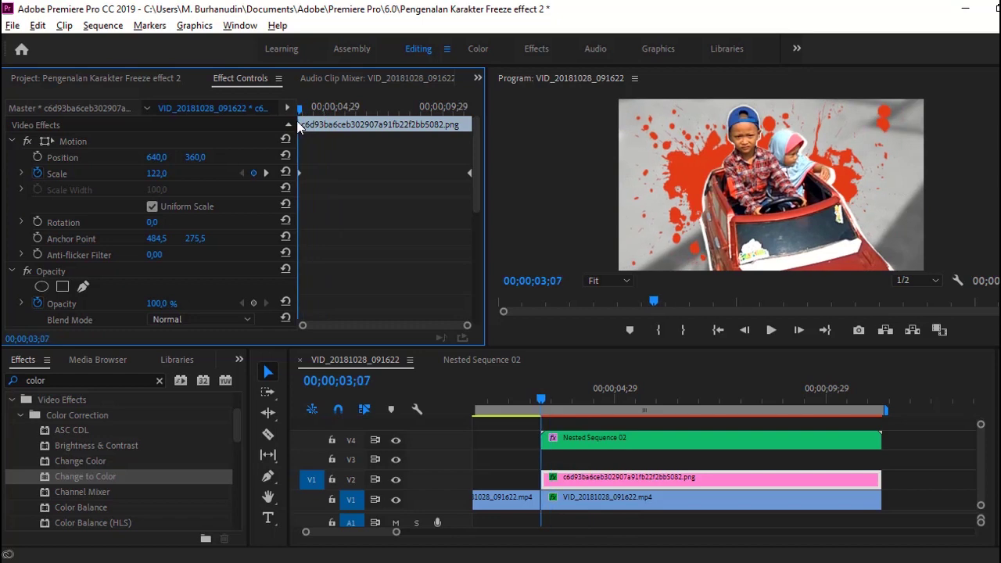
left_click_drag(297, 127, 380, 134)
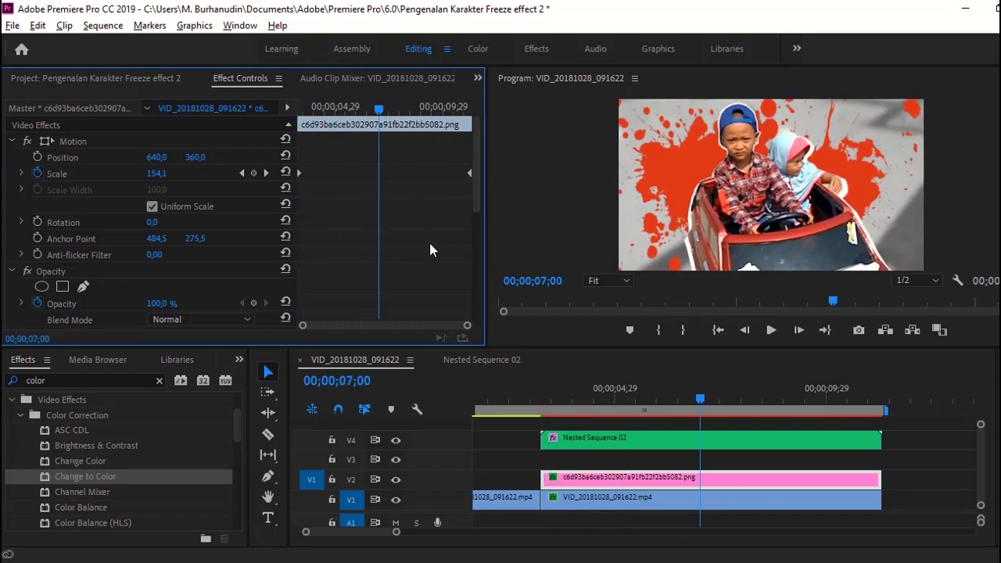
mouse_move(470, 173)
left_mouse_down()
mouse_move(344, 173)
mouse_move(498, 173)
left_mouse_up()
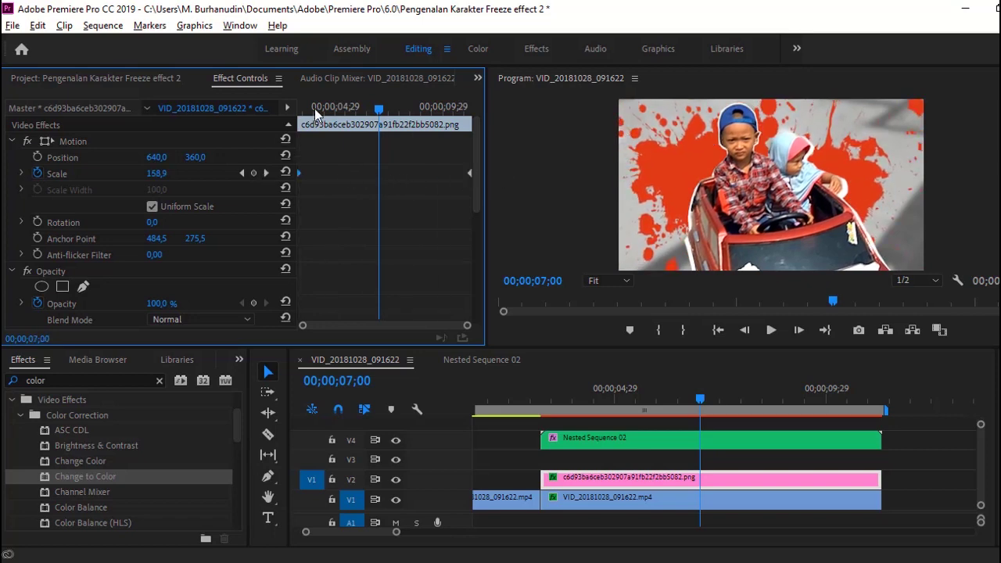
left_click(772, 330)
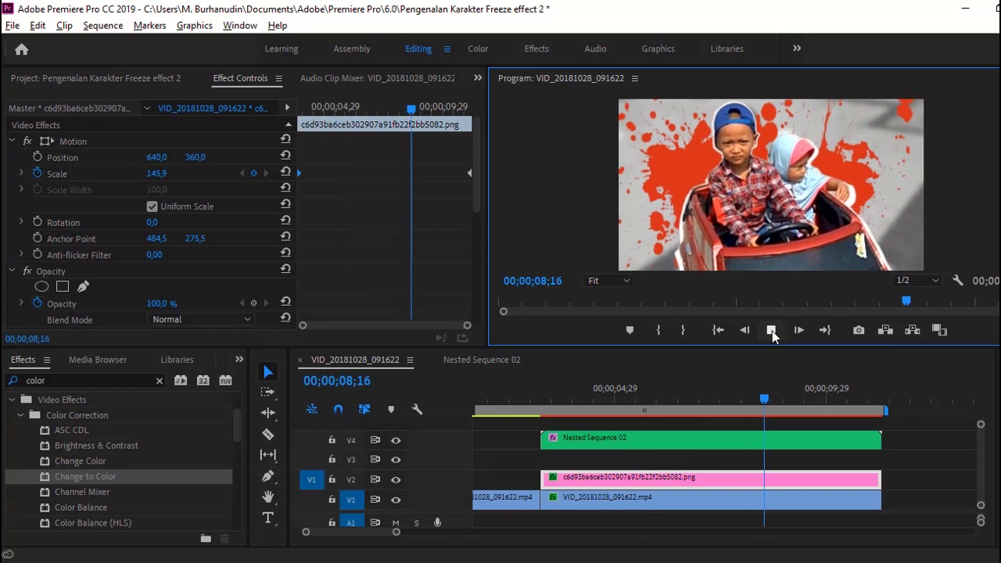
Go to 07;16 and start a new text title on the frame.
mouse_move(735, 388)
left_mouse_down()
mouse_move(709, 388)
mouse_move(723, 388)
left_mouse_up()
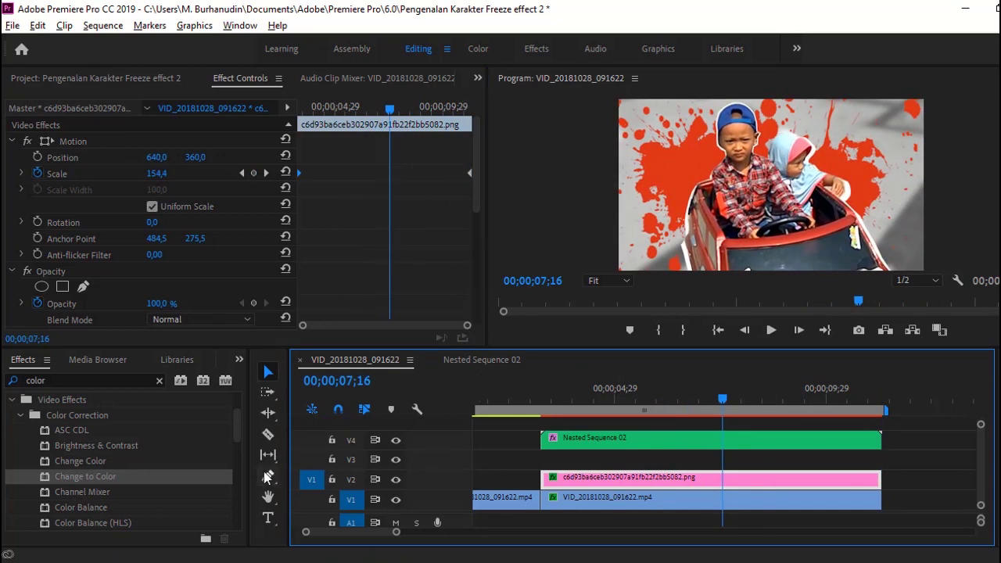
left_click(268, 518)
left_click(649, 178)
type("BOCAH")
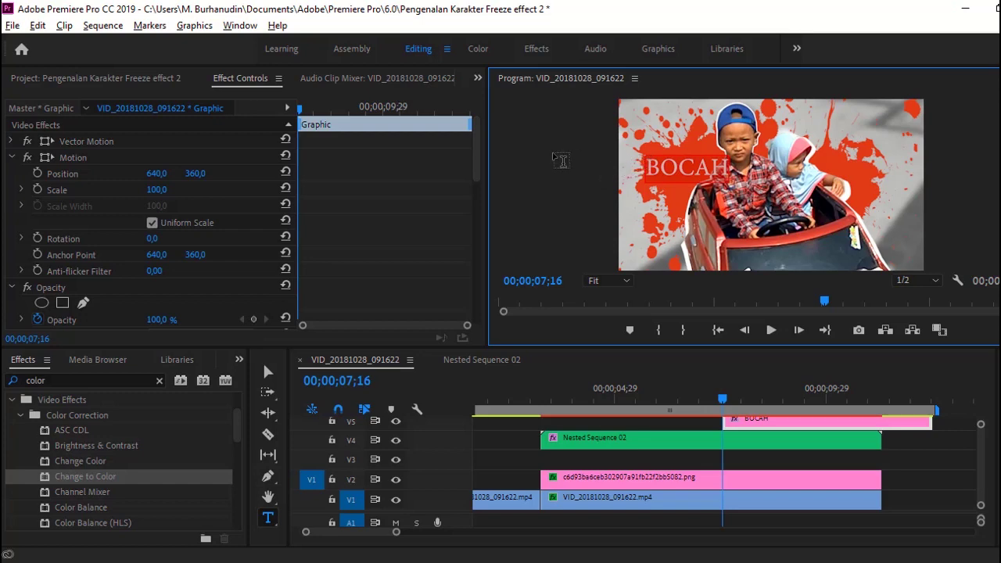
Create the BOCAH title and leave its blend mode at Normal with 100% opacity.
left_click(269, 518)
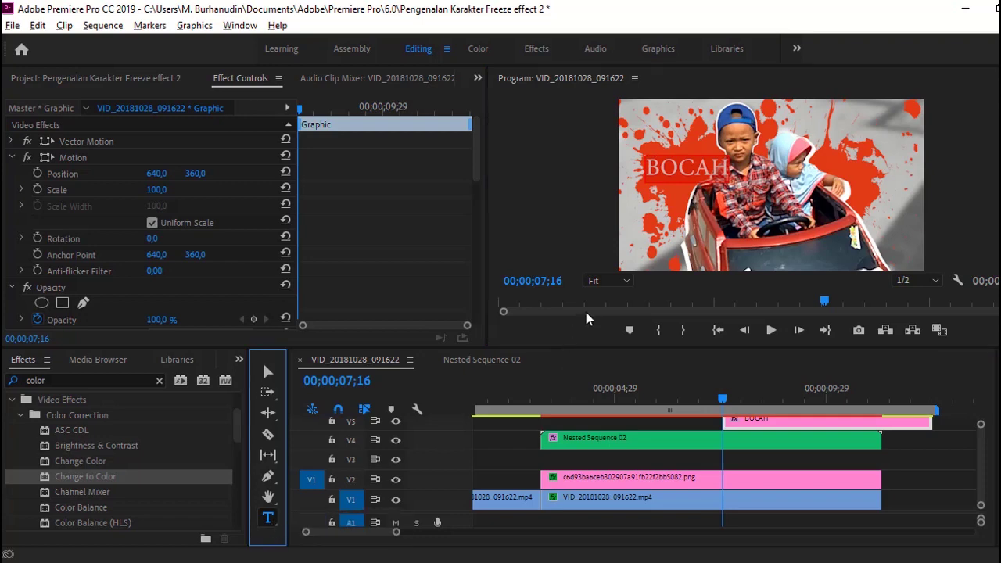
scroll(146, 240, "down", 5)
scroll(153, 228, "down", 4)
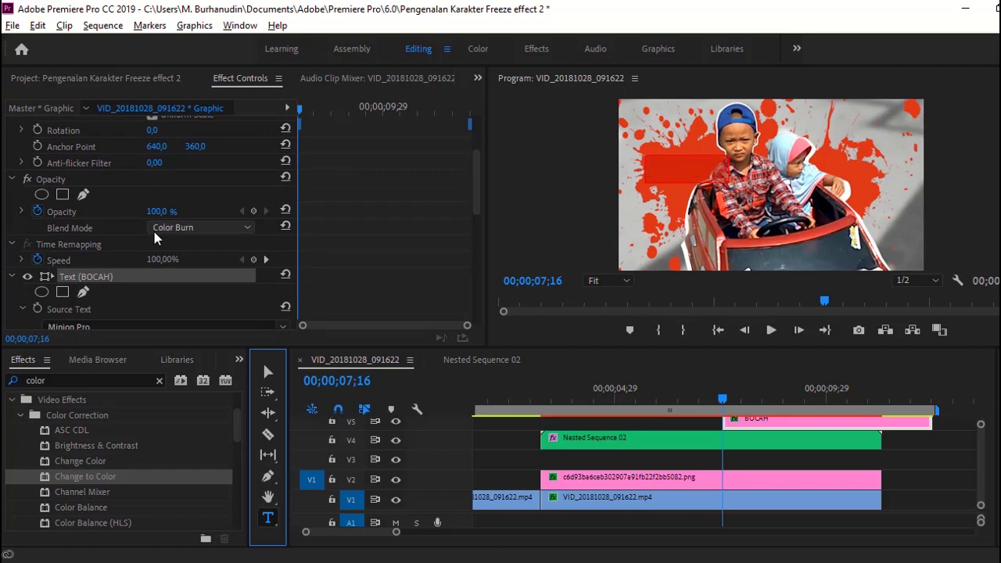
scroll(154, 237, "down", 2)
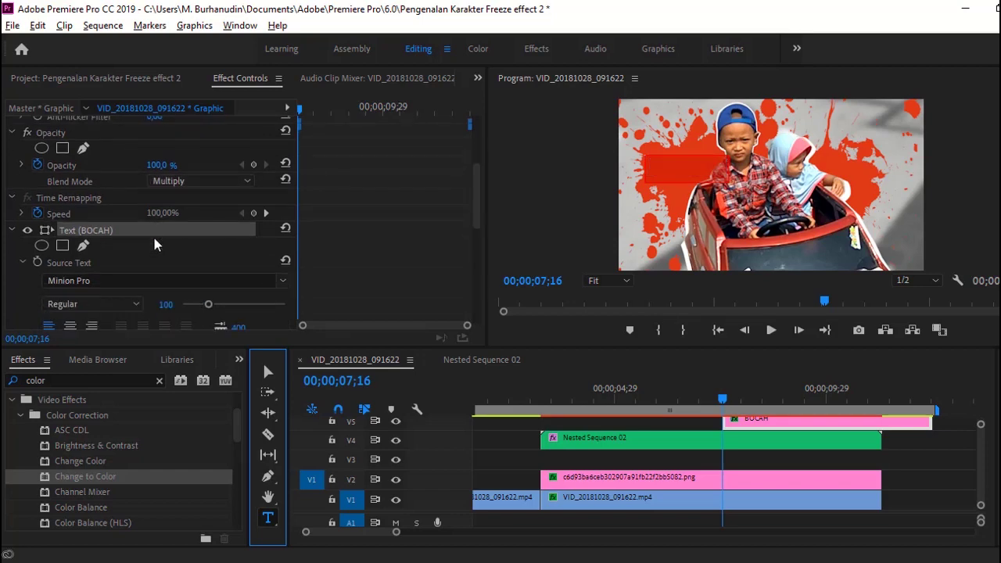
scroll(188, 196, "up", 1)
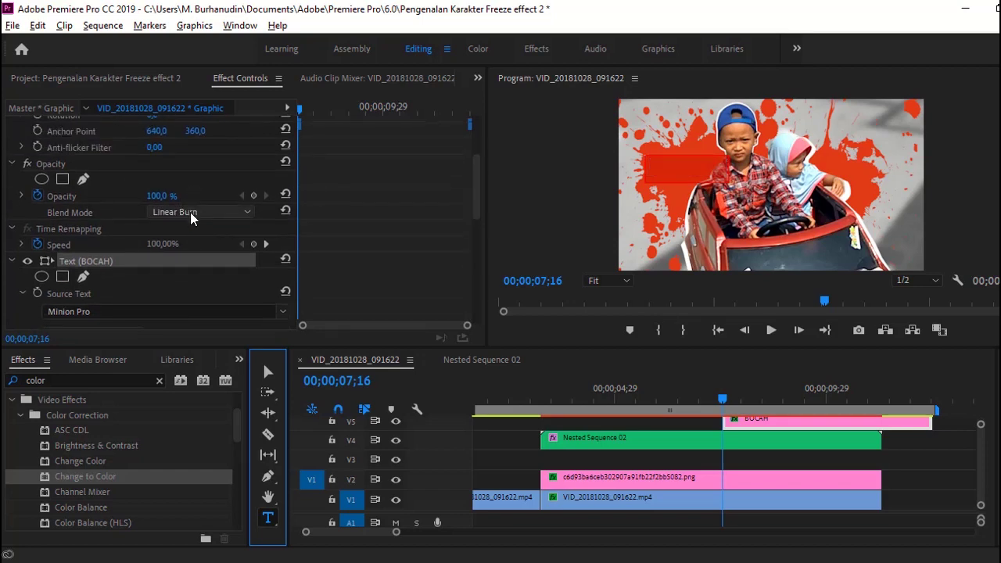
scroll(195, 235, "up", 2)
scroll(194, 267, "up", 3)
scroll(194, 267, "up", 2)
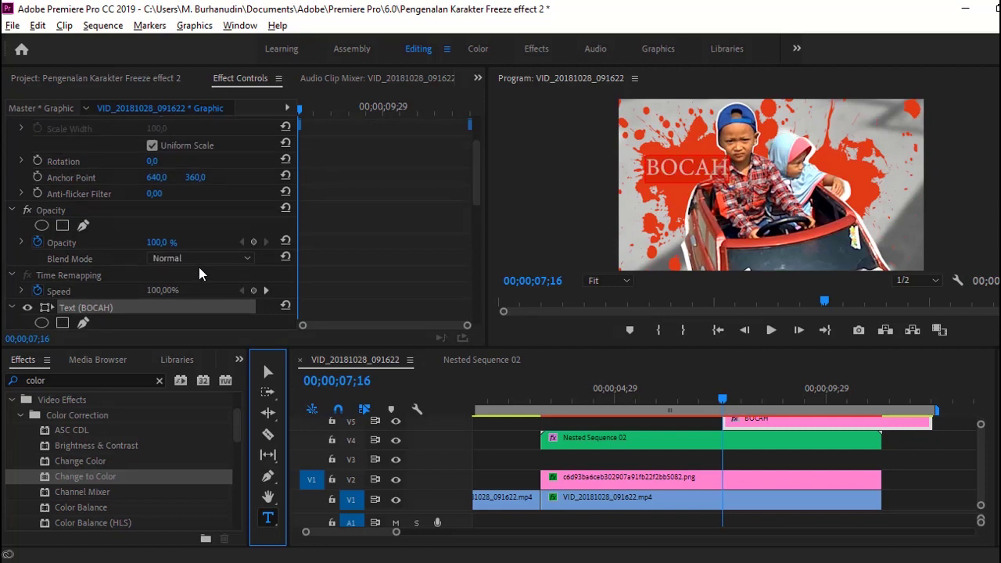
left_click_drag(475, 174, 475, 213)
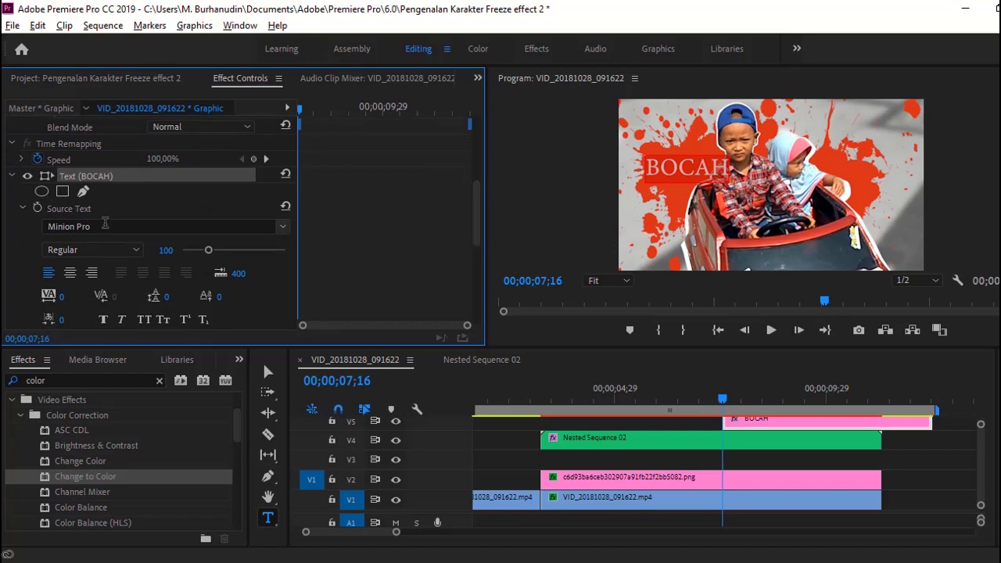
left_click(258, 227)
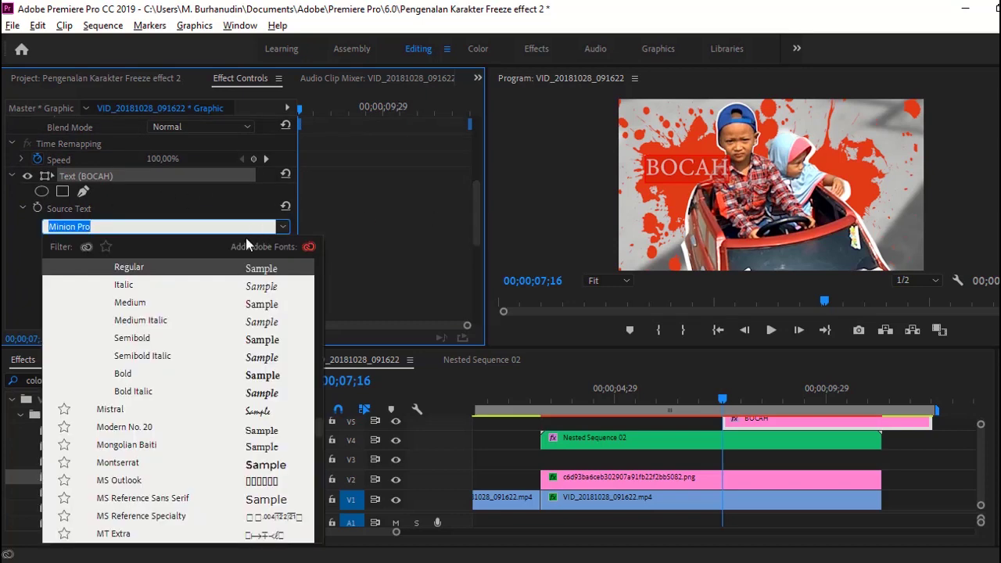
Try the Palace Script MT and Tempus Sans ITC fonts on the BOCAH title.
scroll(180, 370, "down", 1)
scroll(181, 367, "down", 1)
scroll(183, 365, "down", 1)
scroll(182, 364, "down", 1)
scroll(183, 365, "down", 2)
scroll(184, 366, "down", 1)
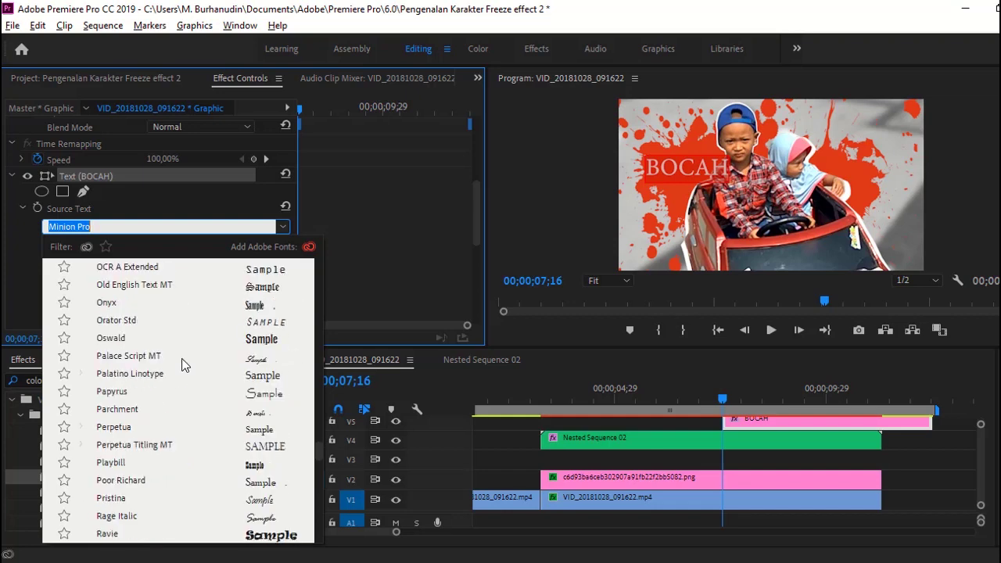
left_click(153, 357)
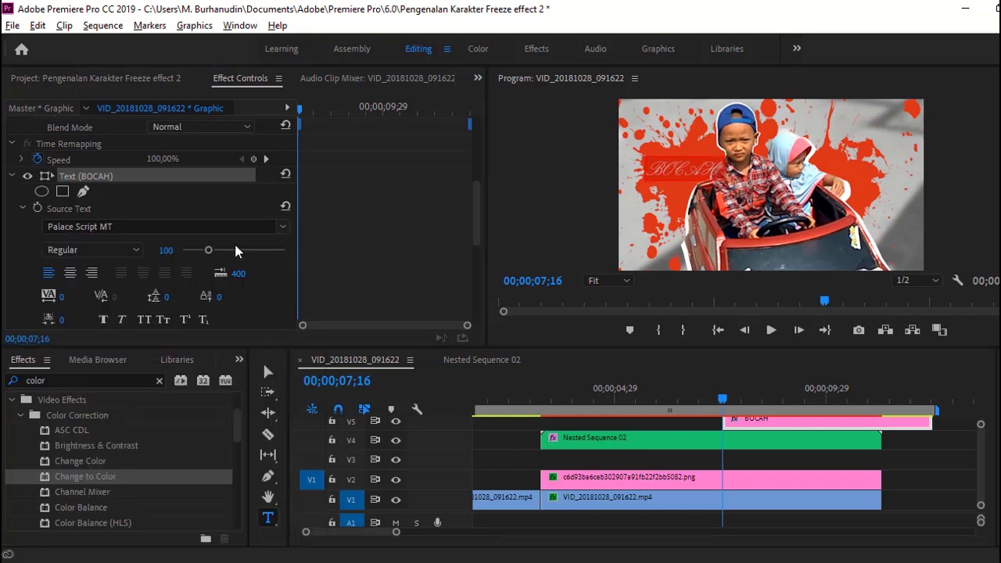
left_click(282, 227)
scroll(146, 424, "down", 6)
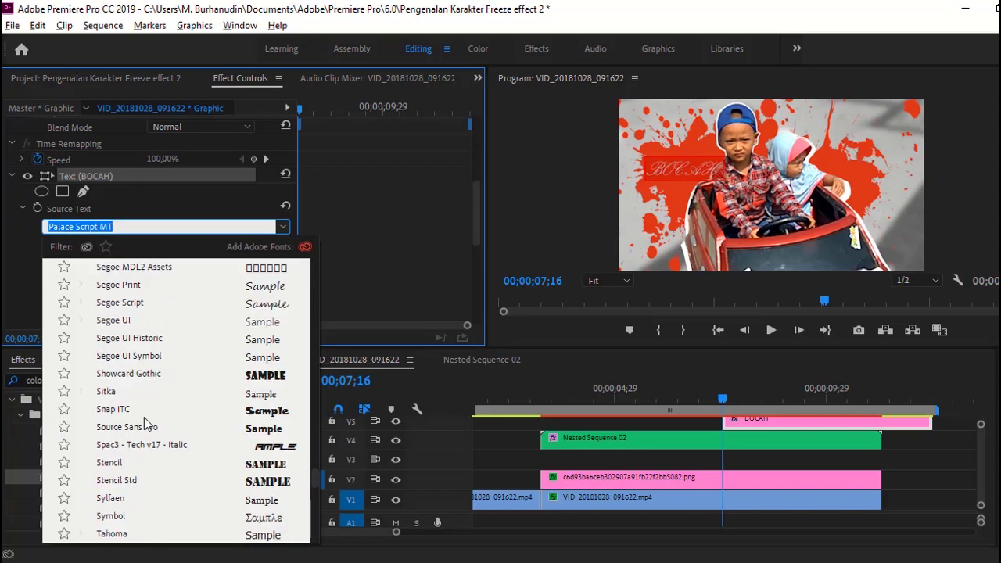
scroll(144, 418, "down", 2)
left_click(144, 445)
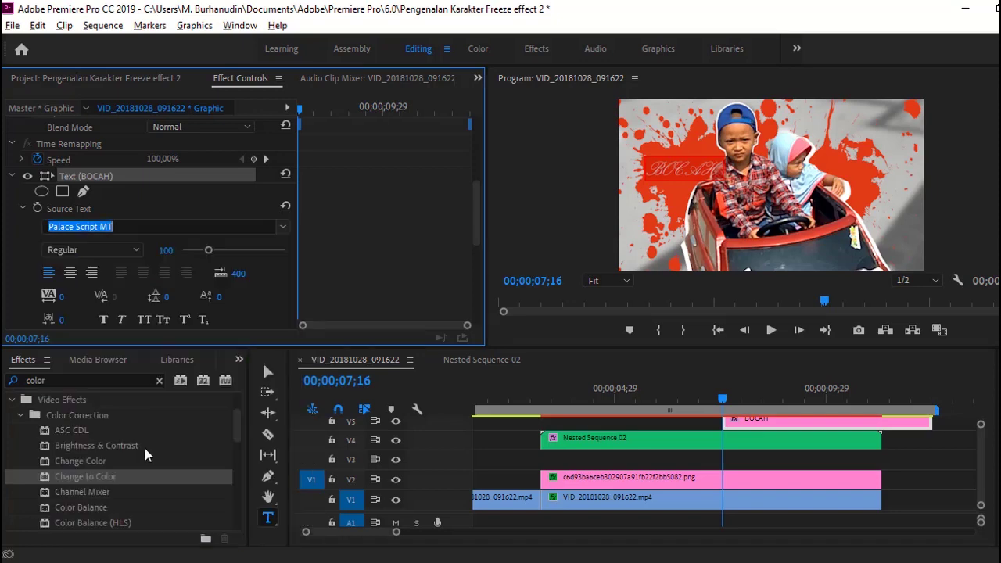
Set the BOCAH title font to Vladimir Script.
left_click(157, 226)
scroll(150, 480, "down", 3)
scroll(133, 485, "down", 5)
scroll(123, 493, "up", 4)
scroll(123, 493, "up", 5)
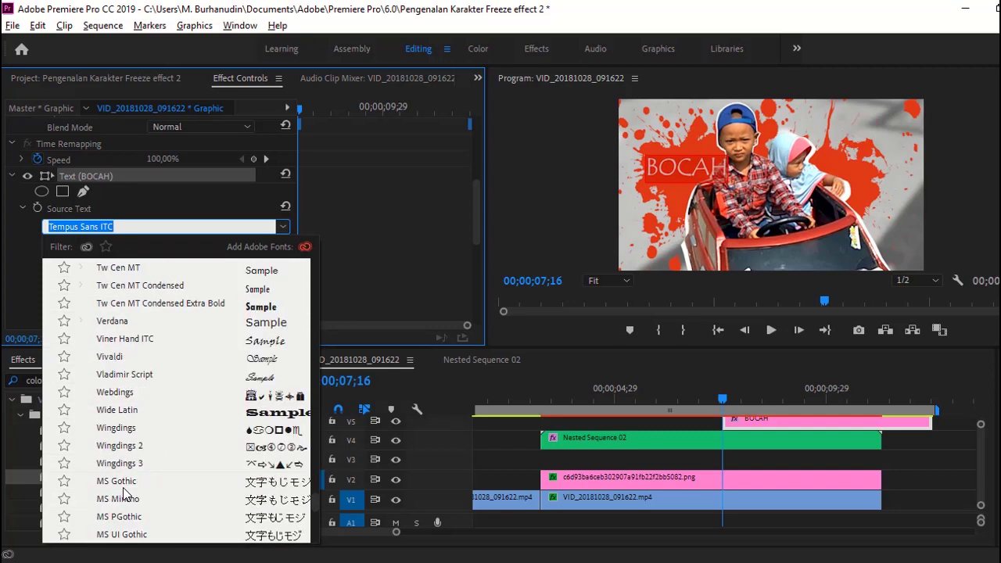
left_click(138, 376)
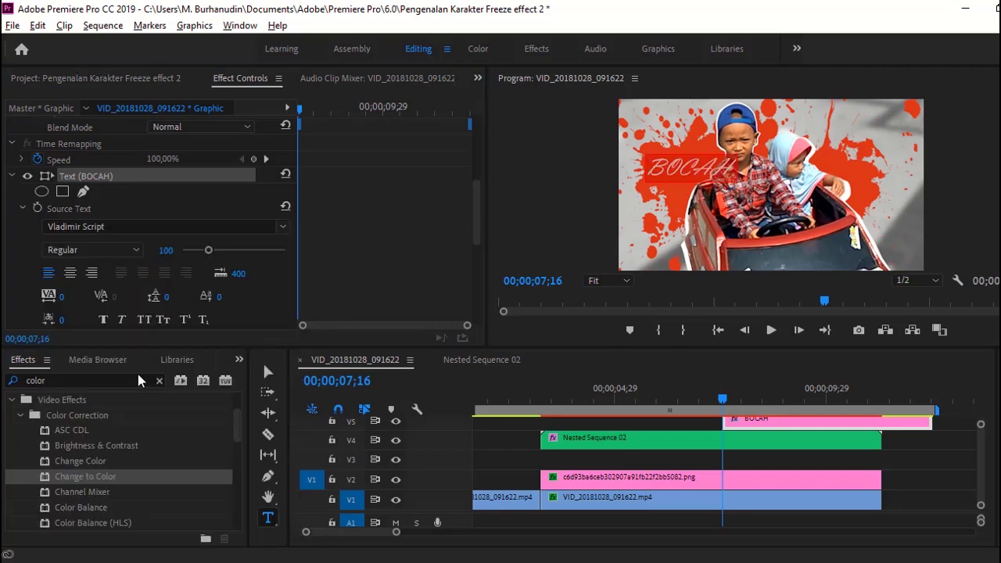
Reduce the title size to 78, move its clip to V3, and trim it to end with the others.
left_click_drag(206, 250, 202, 250)
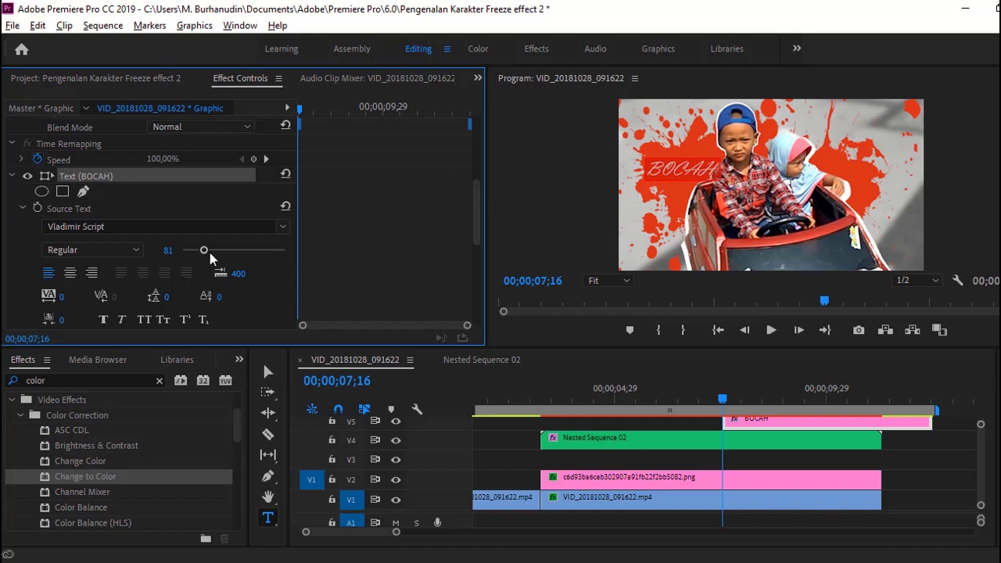
scroll(279, 285, "down", 1)
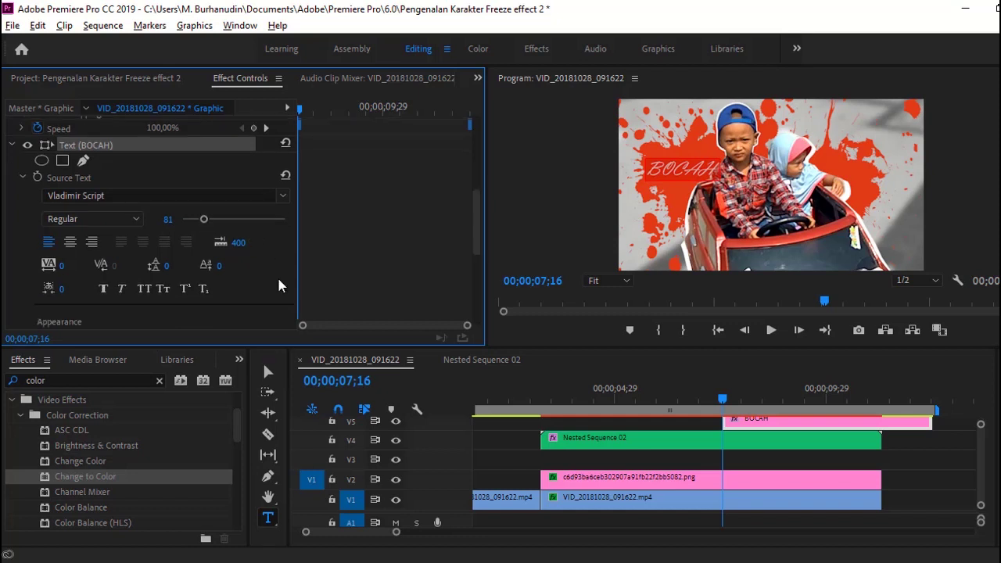
scroll(279, 286, "up", 1)
left_click(130, 251)
left_click(131, 249)
left_click_drag(207, 253, 201, 246)
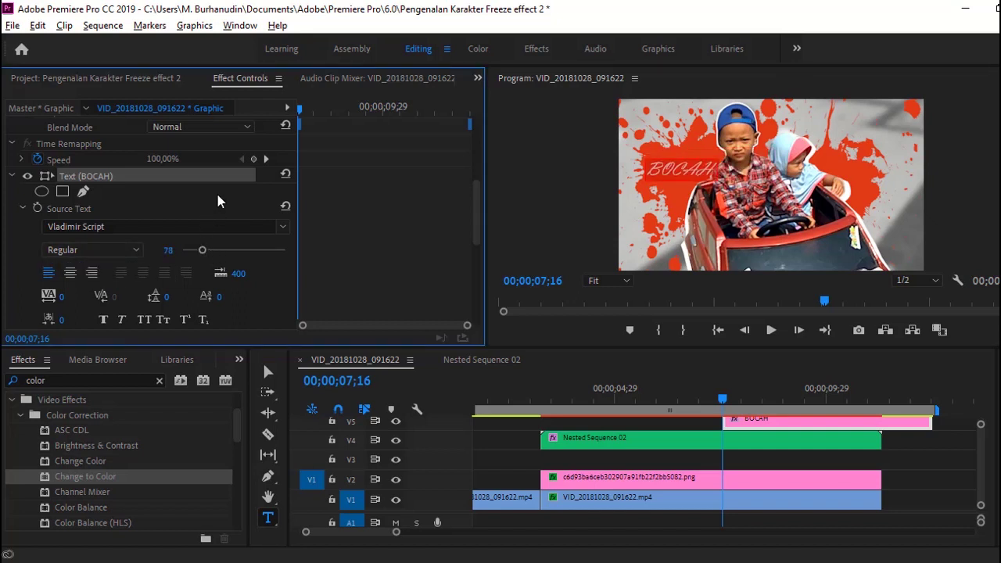
left_click_drag(782, 421, 601, 462)
left_click_drag(738, 459, 879, 459)
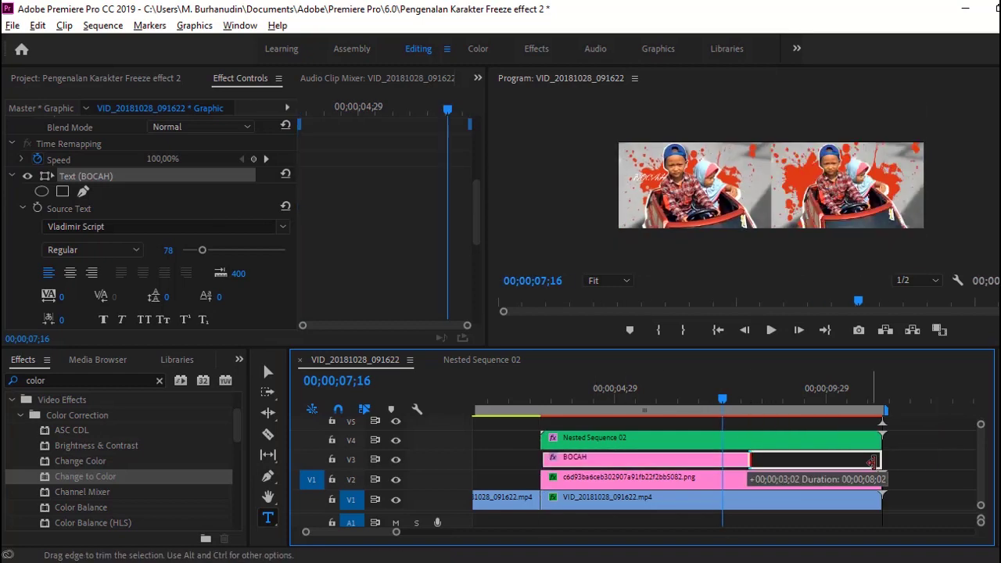
Preview the title, then tilt BOCAH 9° and fine-tune its position.
left_click(526, 391)
left_click(772, 330)
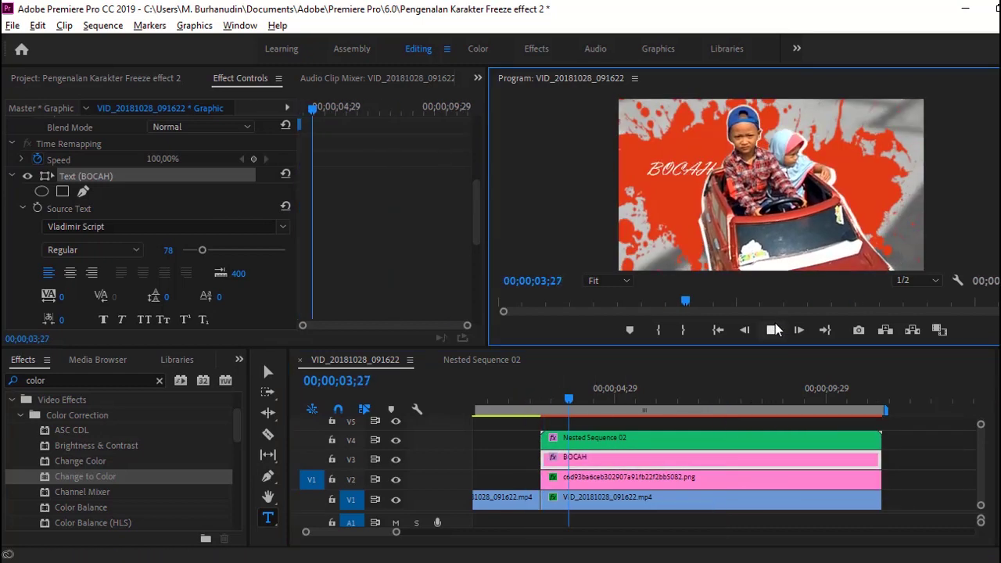
left_click(606, 462)
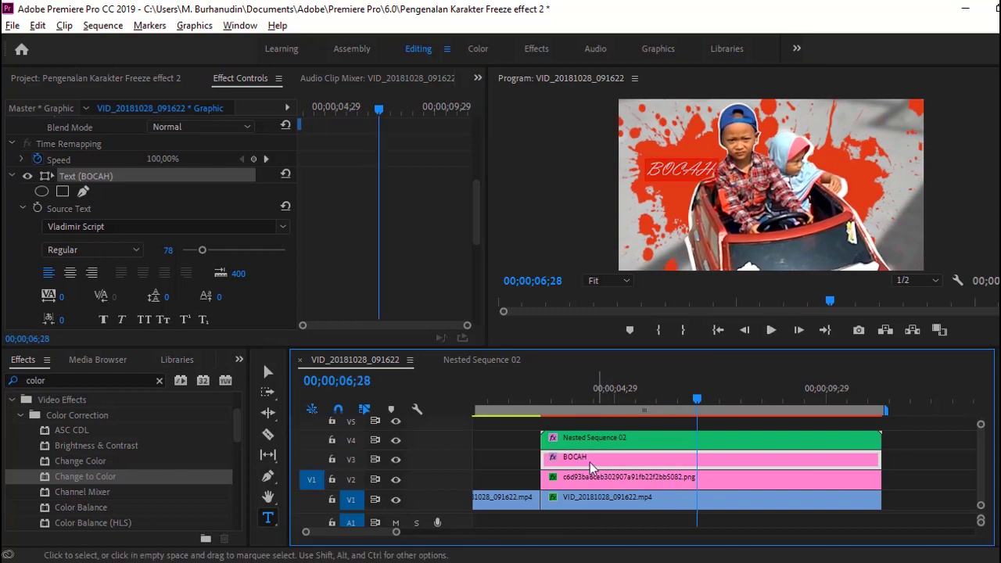
scroll(364, 251, "up", 3)
scroll(267, 151, "up", 2)
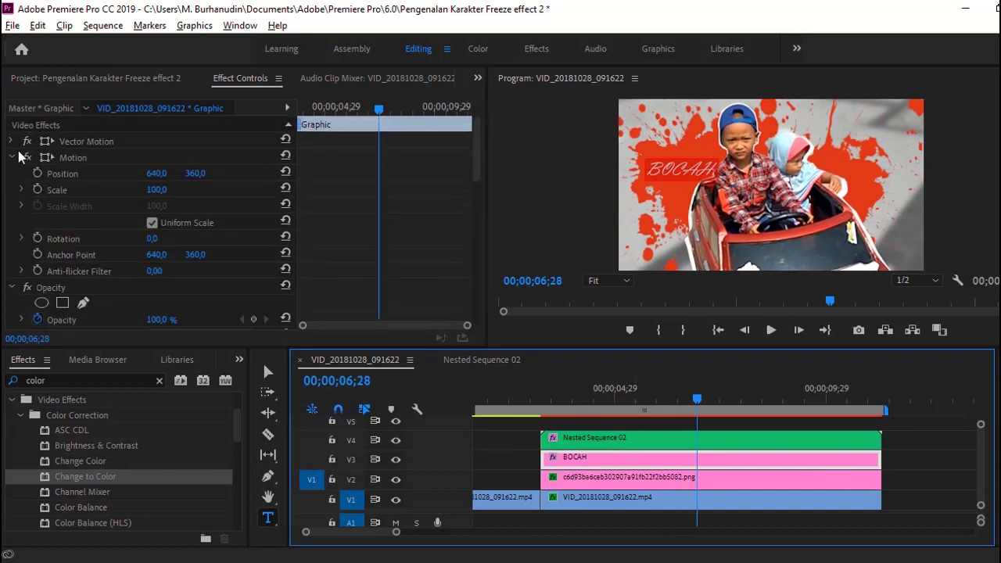
mouse_move(152, 239)
left_mouse_down()
mouse_move(173, 239)
mouse_move(136, 239)
mouse_move(159, 238)
left_mouse_up()
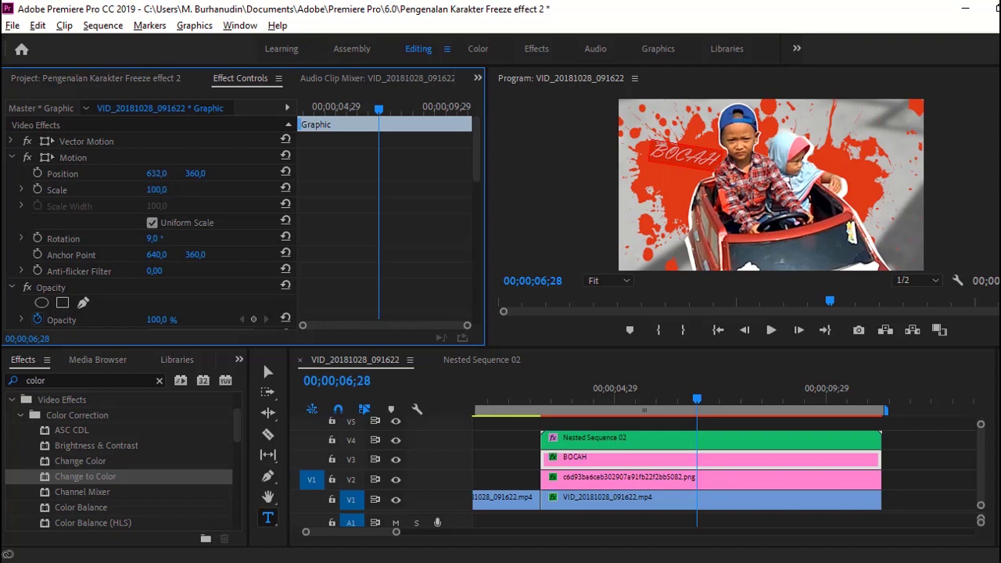
left_click_drag(157, 173, 133, 174)
left_click_drag(195, 174, 202, 173)
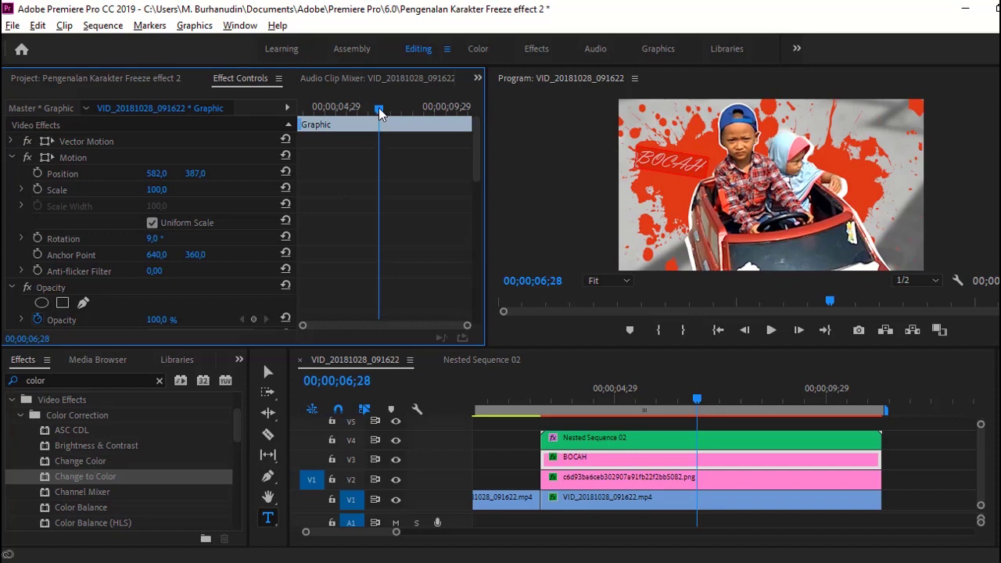
Keyframe Position and Scale so BOCAH shrinks from 158 to 100 while sliding into place.
left_click(37, 189)
left_click(36, 173)
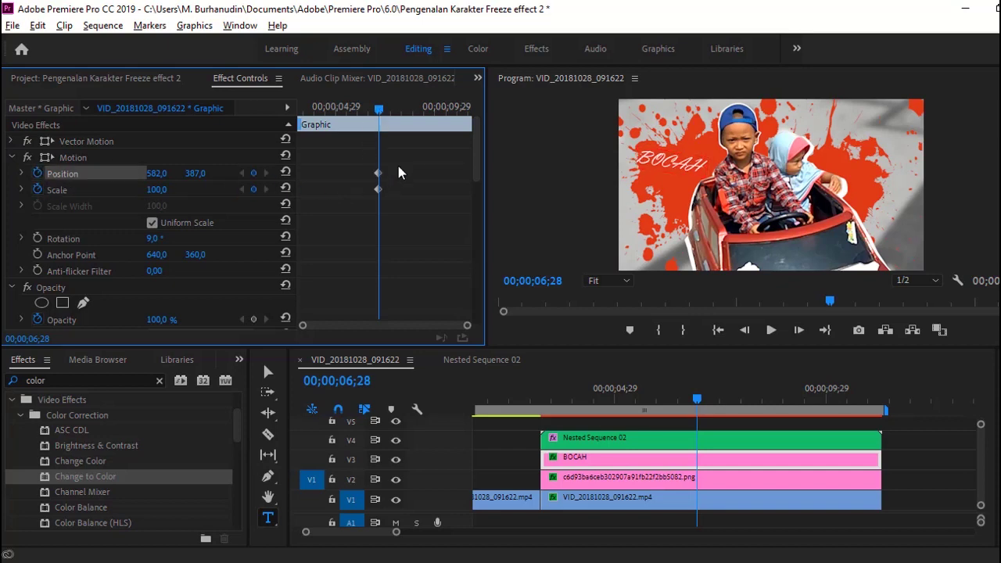
left_click_drag(384, 176, 473, 176)
left_click_drag(157, 189, 154, 181)
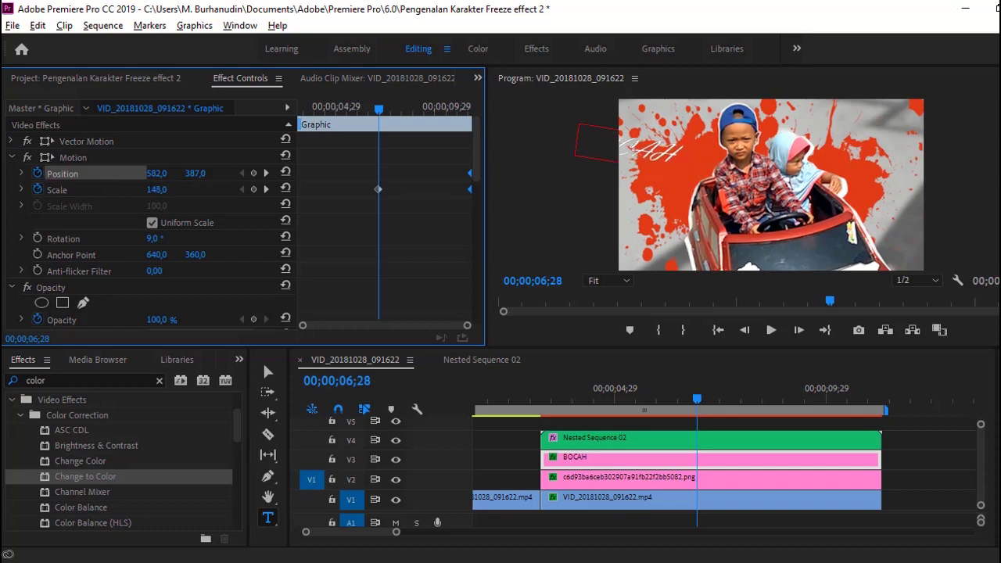
left_click_drag(178, 178, 189, 182)
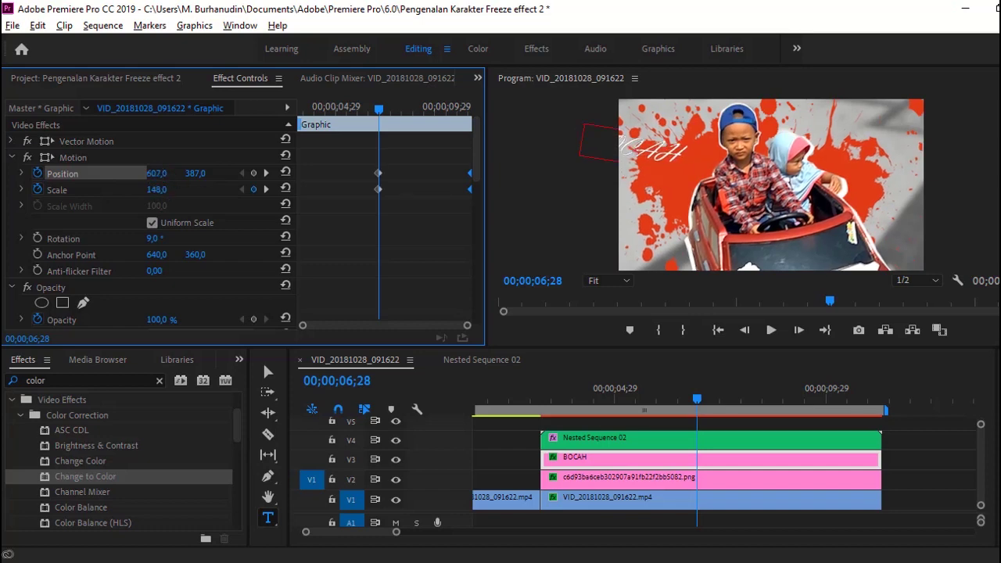
left_click_drag(156, 189, 193, 172)
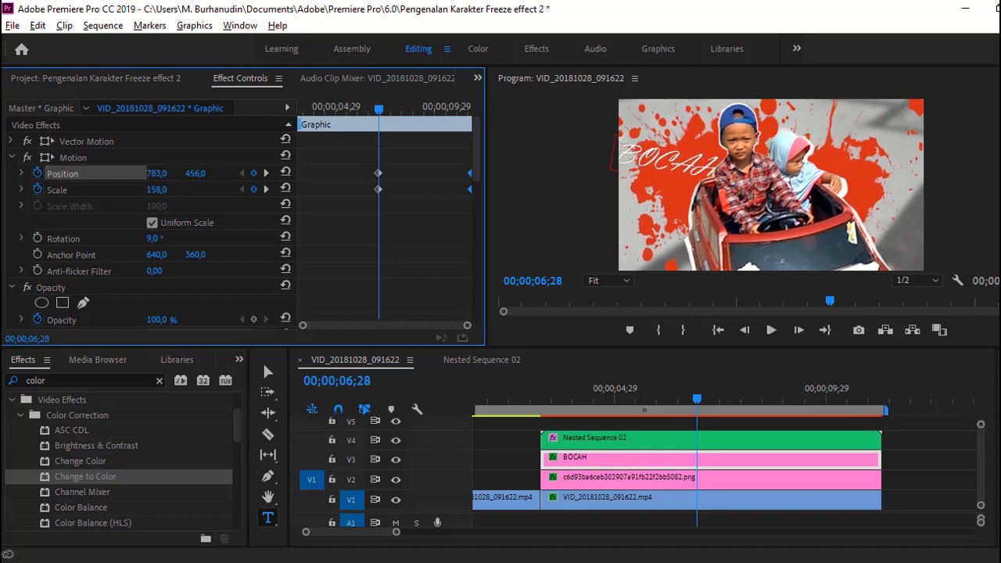
left_click_drag(412, 163, 344, 213)
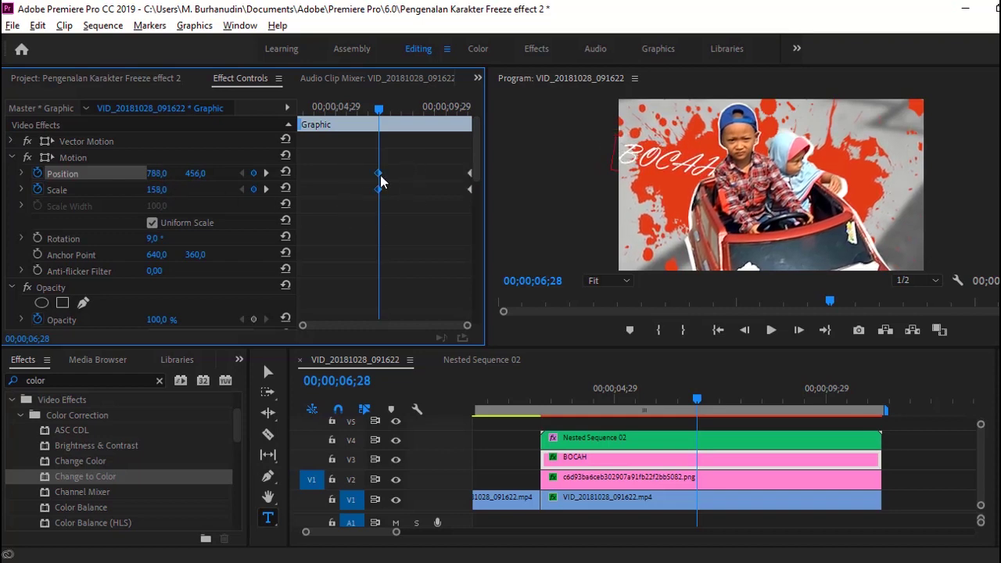
key("Delete")
left_click(541, 409)
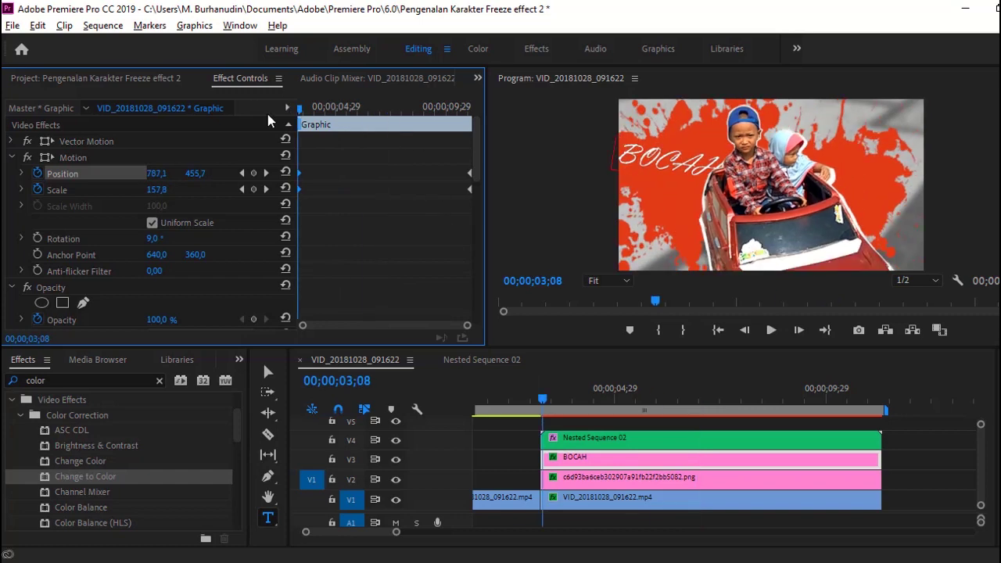
Preview the BOCAH title animation and scrub to its final keyframes.
left_click(771, 330)
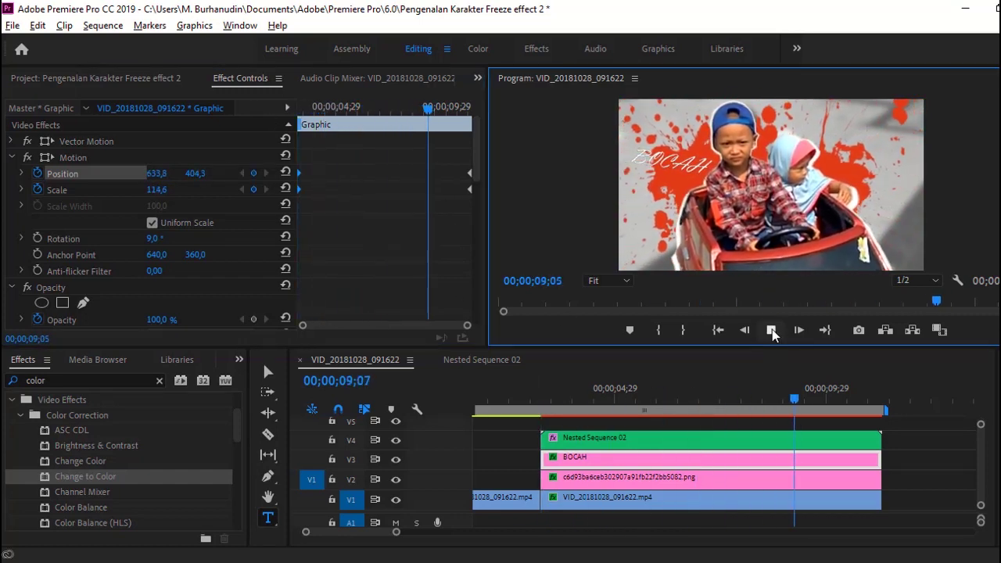
left_click_drag(549, 398, 636, 401)
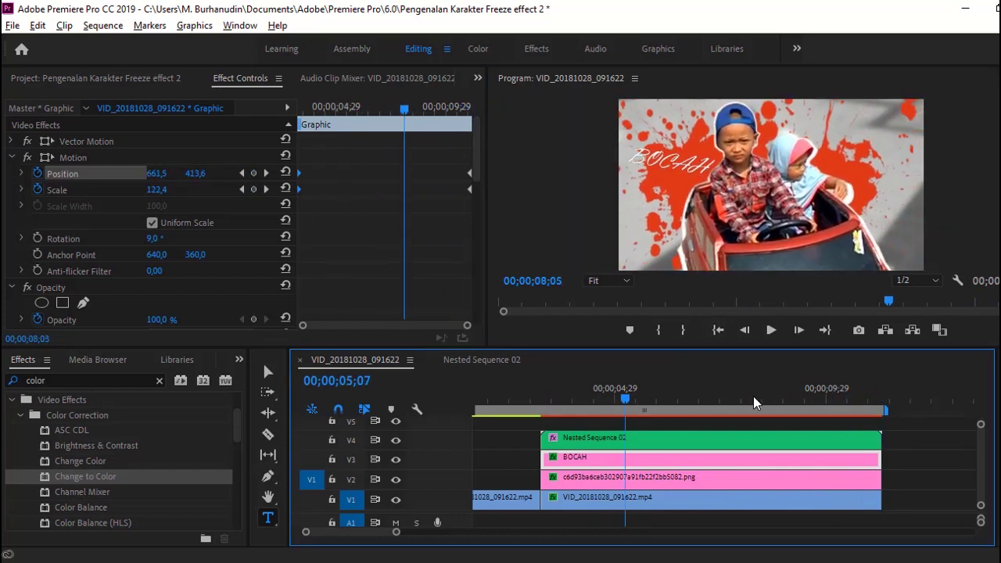
left_click_drag(636, 401, 812, 400)
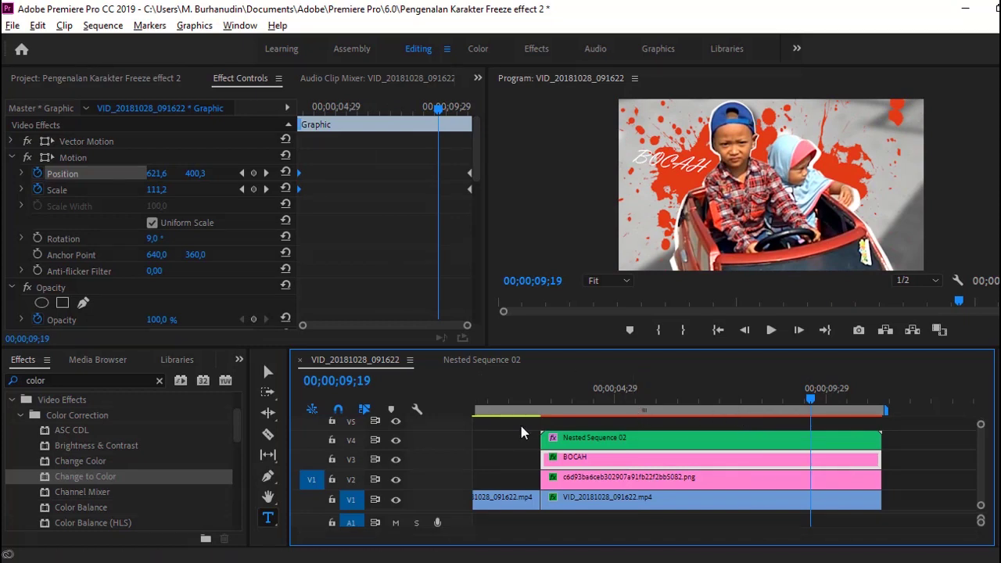
Apply Ease In to the title's final Position and Scale keyframes, then search effects for 'WHITE'.
left_click_drag(458, 162, 468, 186)
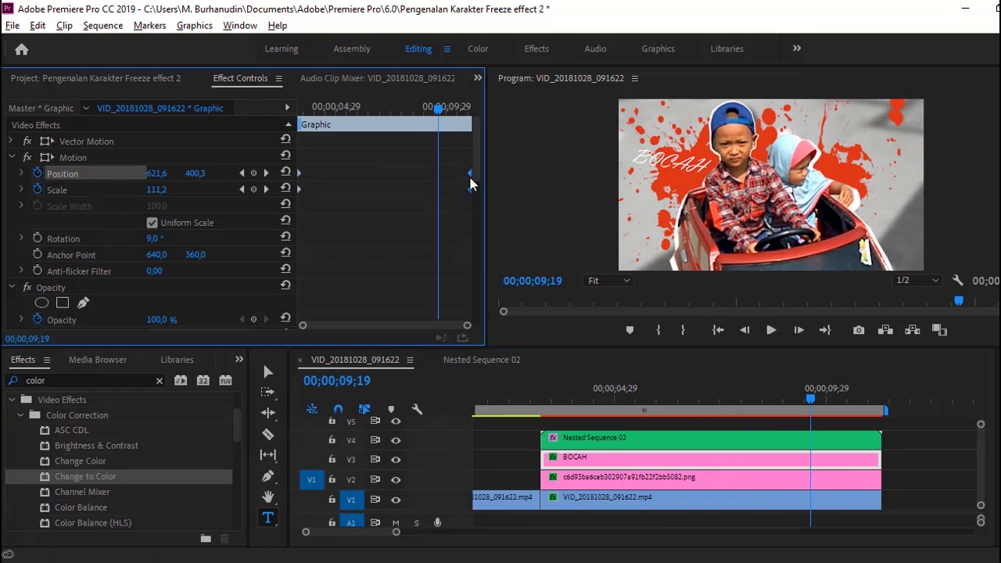
right_click(471, 185)
mouse_move(497, 303)
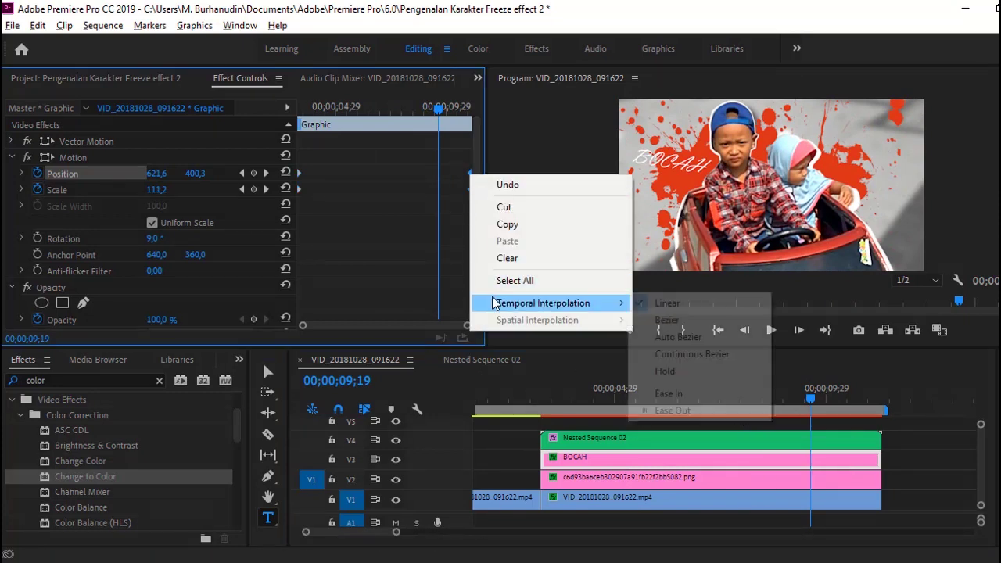
left_click(684, 395)
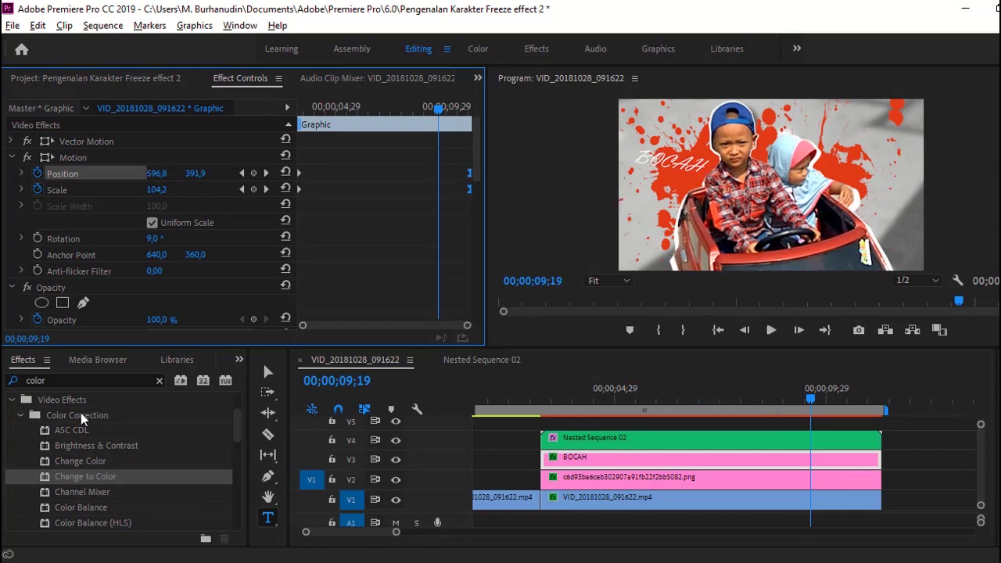
double_click(35, 381)
type("WHITE")
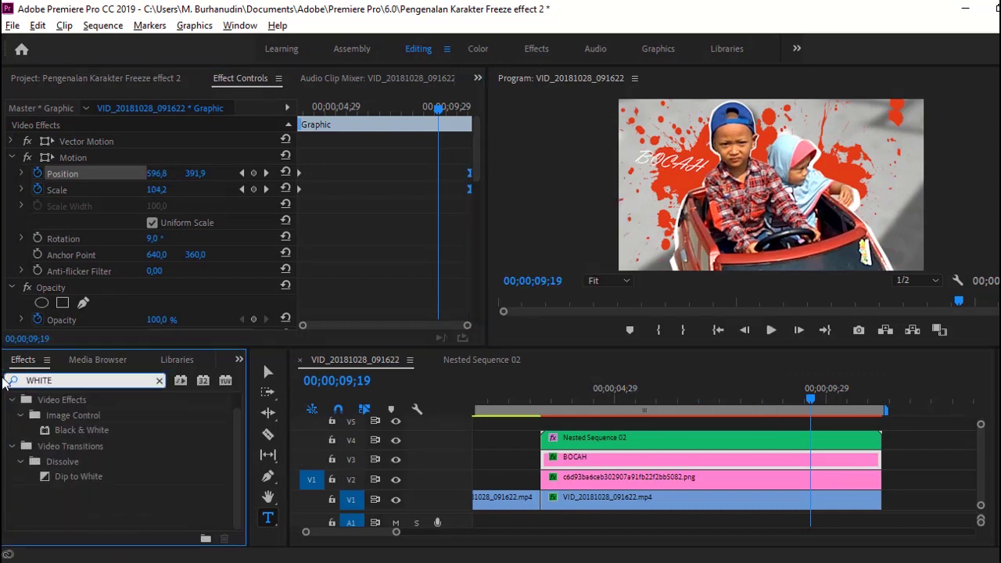
Place Dip to White on the V1 cut and preview the sequence from the start.
left_click(67, 478)
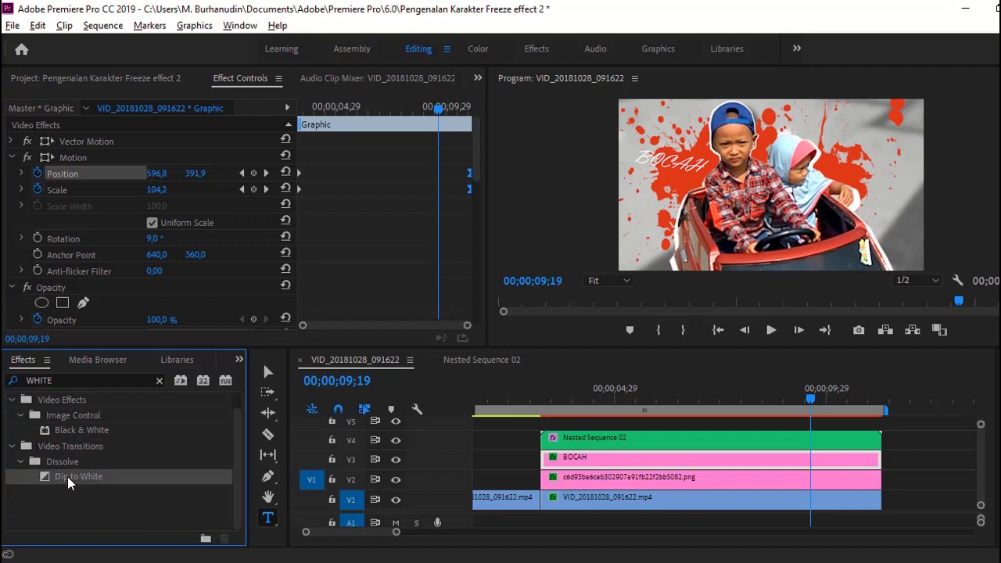
left_click_drag(427, 483, 540, 499)
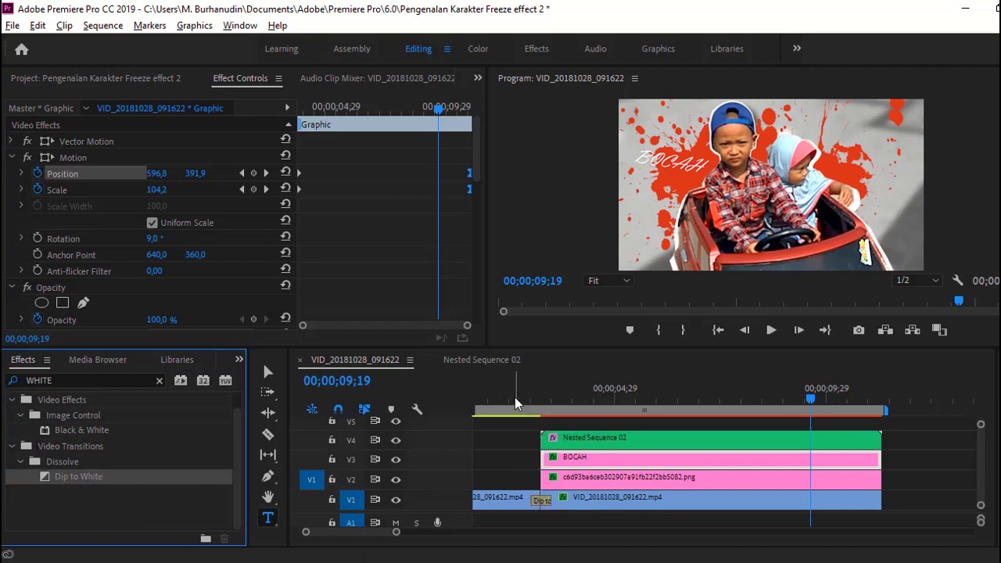
left_click(511, 393)
key("backslash")
key("space")
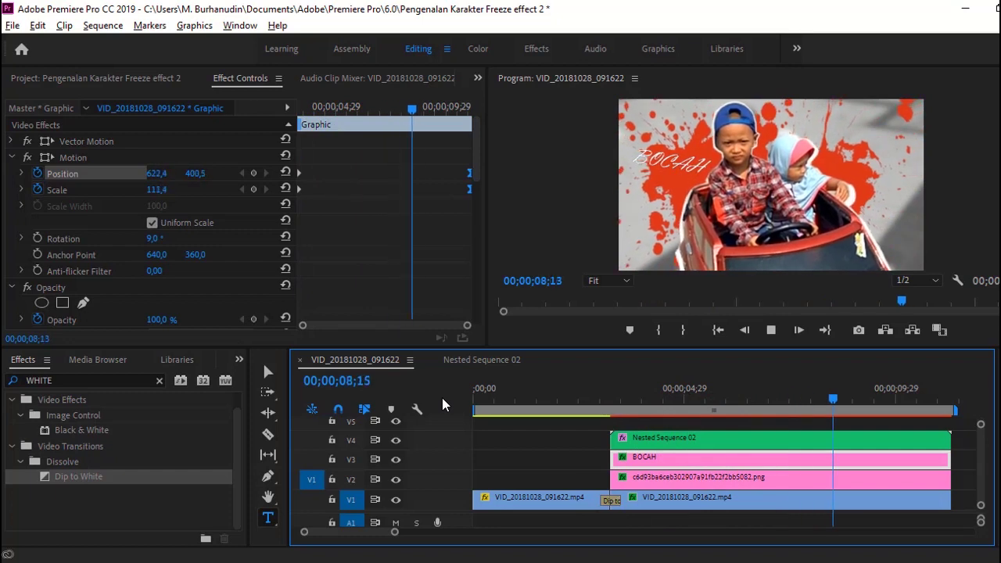
key("space")
Shorten the Dip to White transition and play it back.
scroll(606, 504, "up", 3, "alt")
scroll(606, 504, "up", 2, "alt")
left_click_drag(643, 499, 677, 500)
left_click(546, 404)
key("space")
key("space")
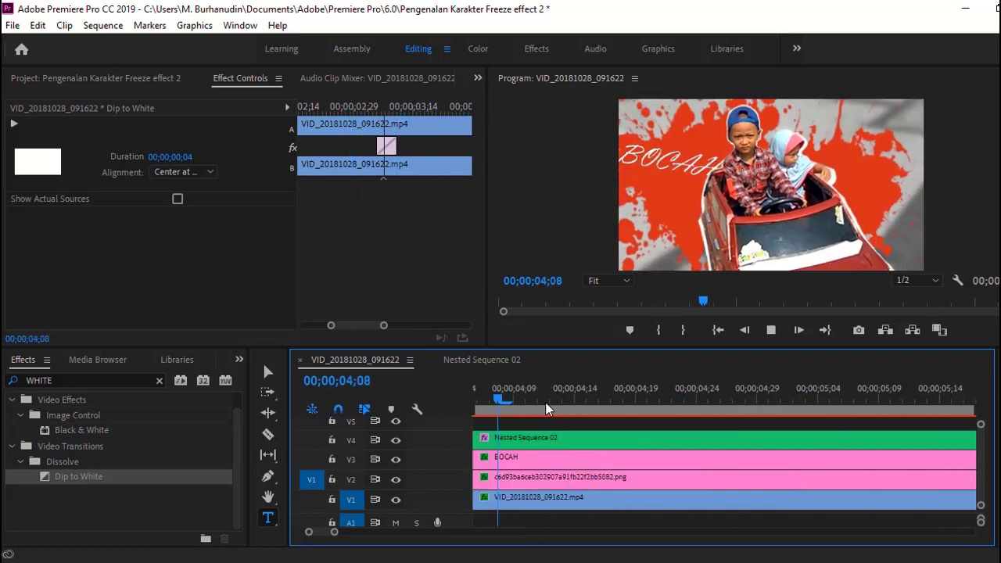
Lengthen the Dip to White transition to 6 frames and preview it.
scroll(557, 441, "down", 2, "alt")
scroll(560, 446, "down", 2, "alt")
scroll(689, 502, "up", 3, "alt")
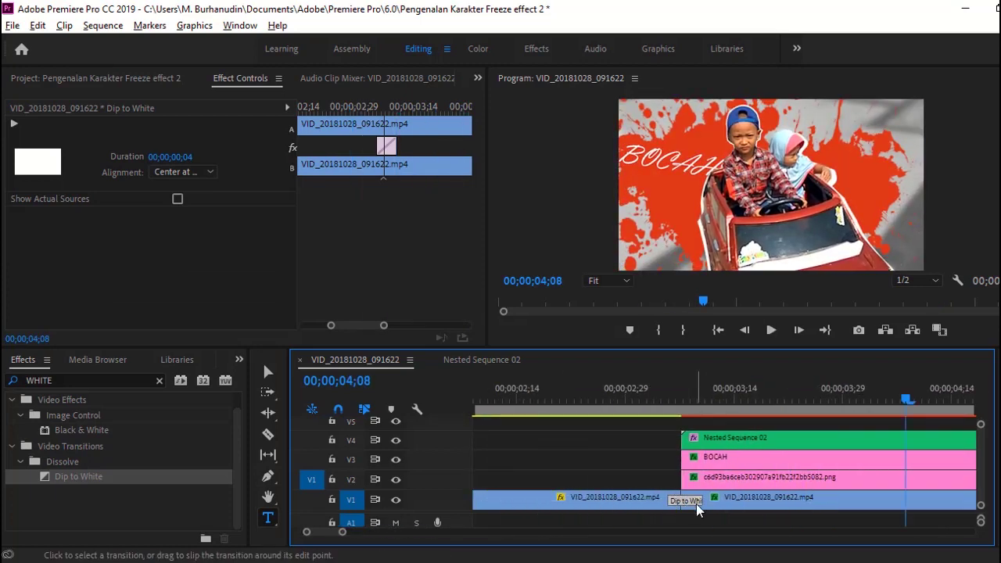
scroll(699, 502, "up", 1, "alt")
left_click_drag(654, 498, 641, 499)
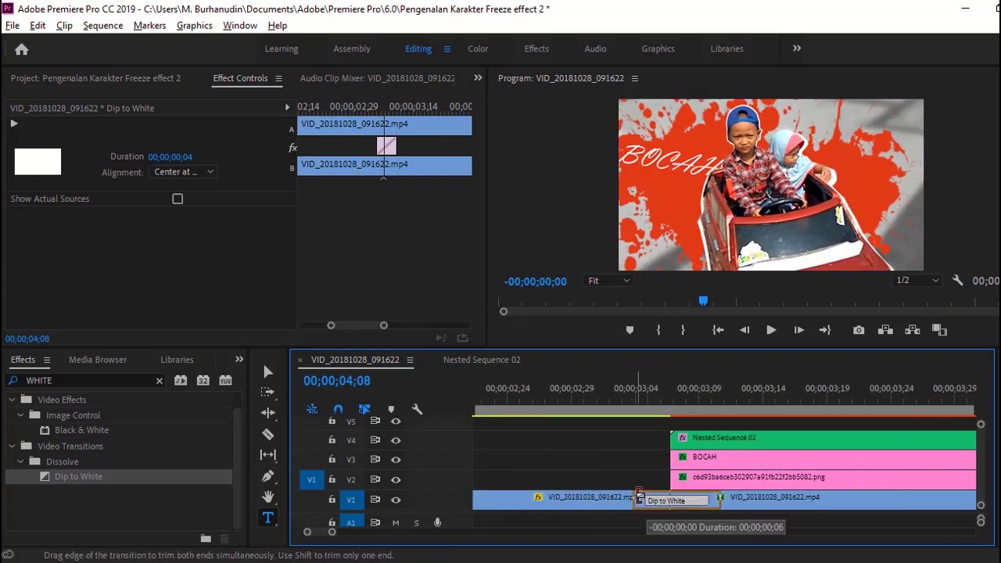
left_click(529, 396)
key("space")
key("space")
scroll(559, 450, "down", 1, "alt")
scroll(544, 449, "down", 1, "alt")
scroll(545, 456, "down", 1, "alt")
key("alt")
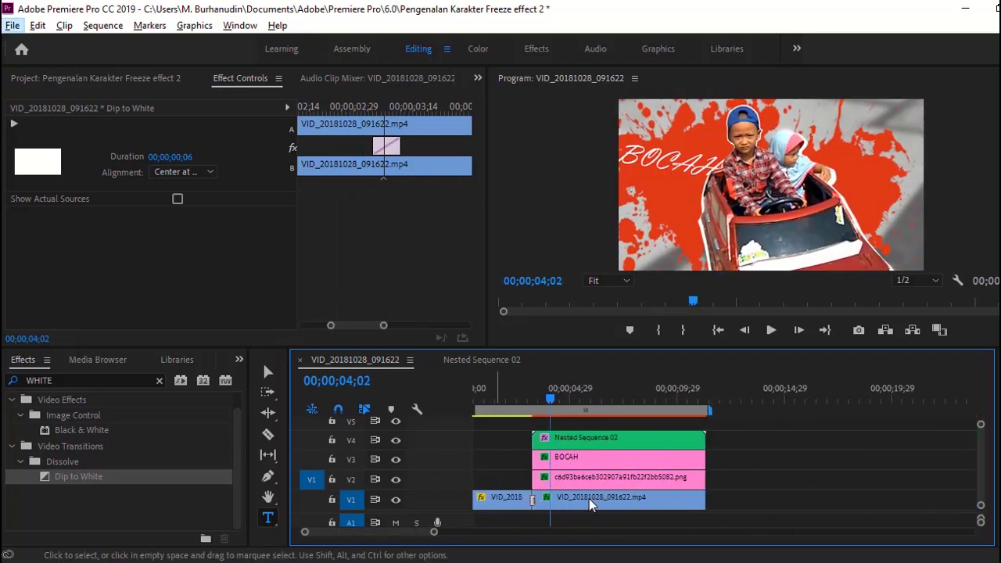